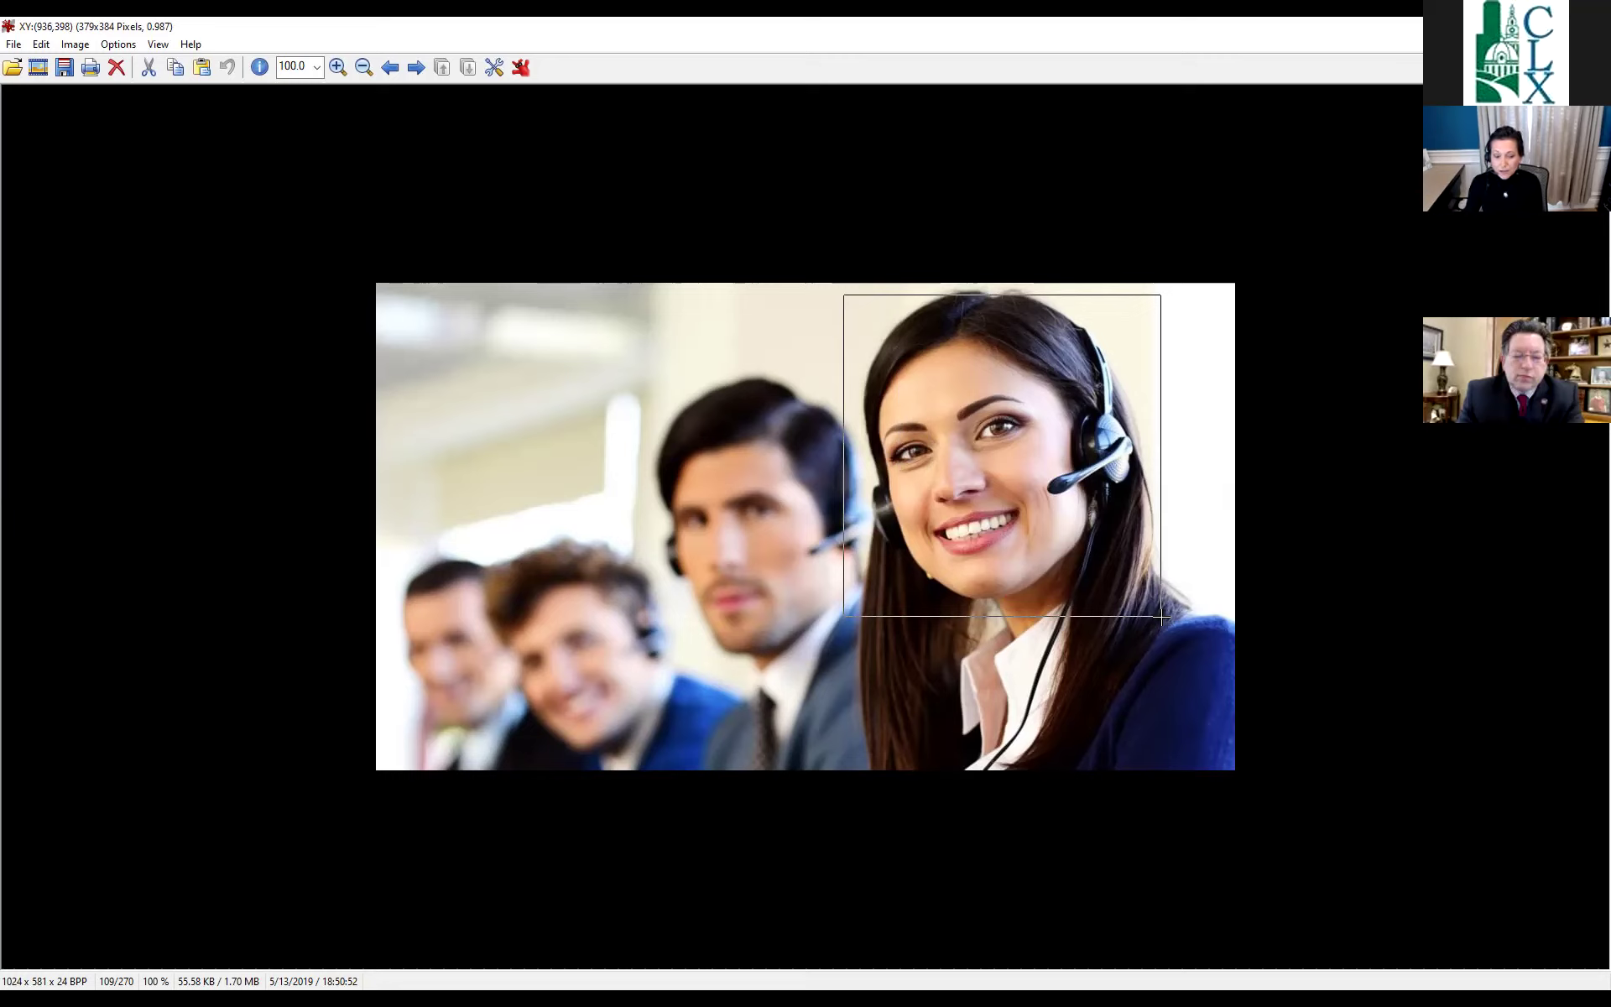
Resize the operator photo to 50% width with aspect ratio kept, giving 512 x 291 pixels.
left_click_drag(1162, 617, 1162, 616)
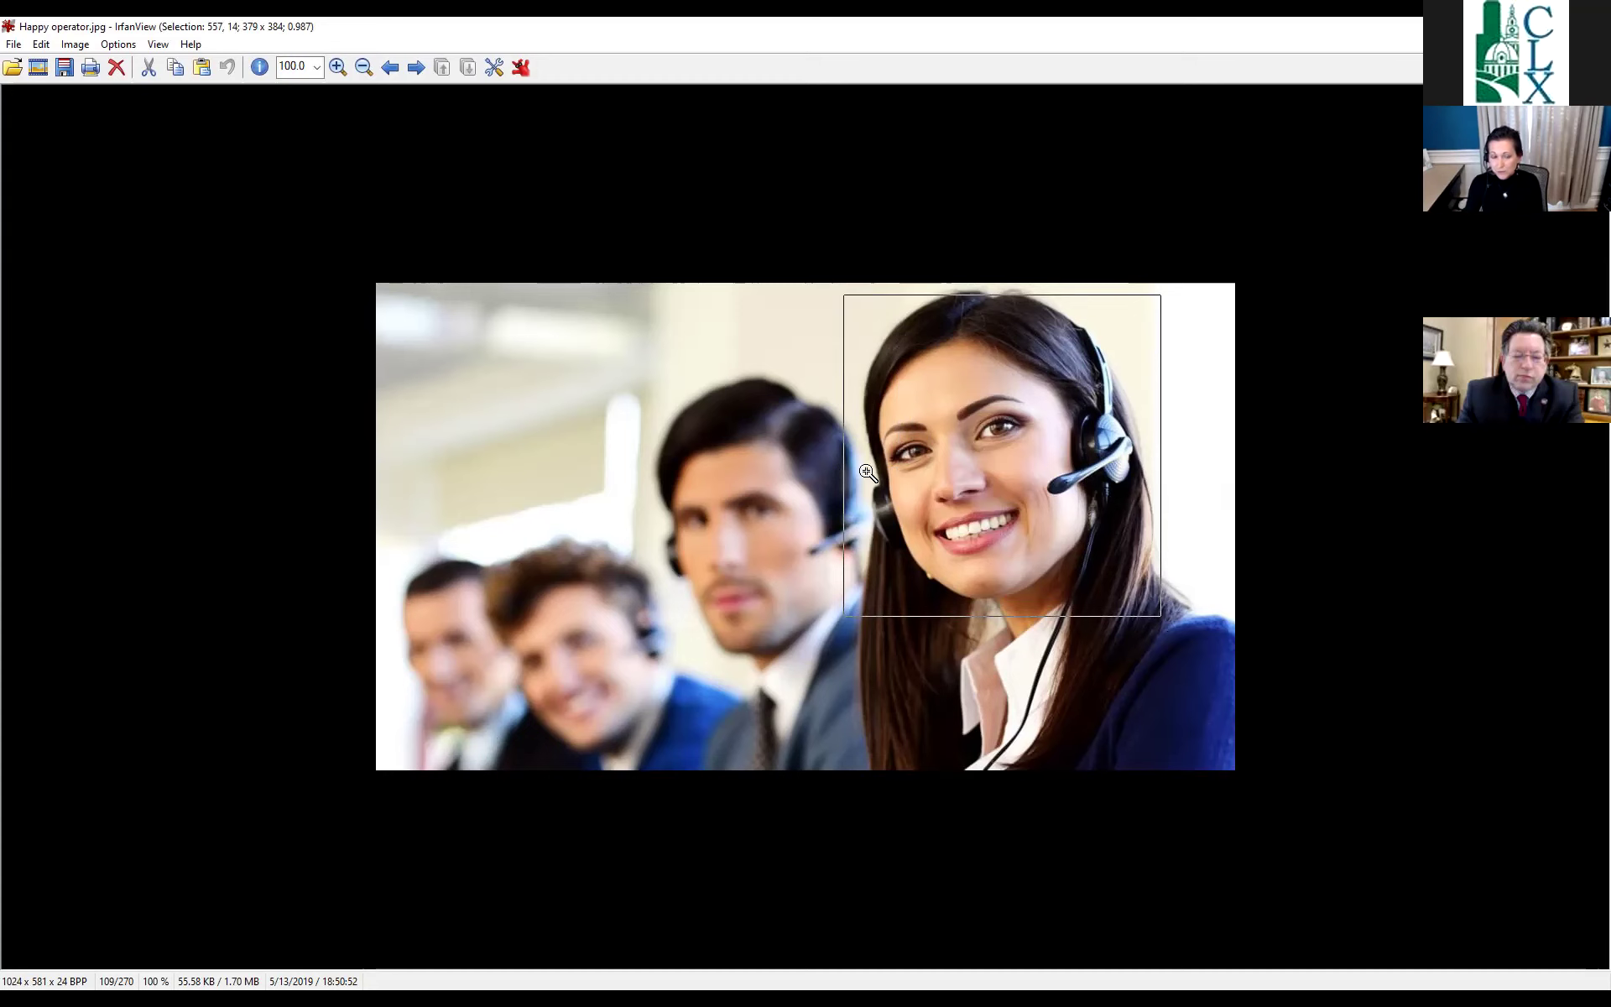
left_click(75, 45)
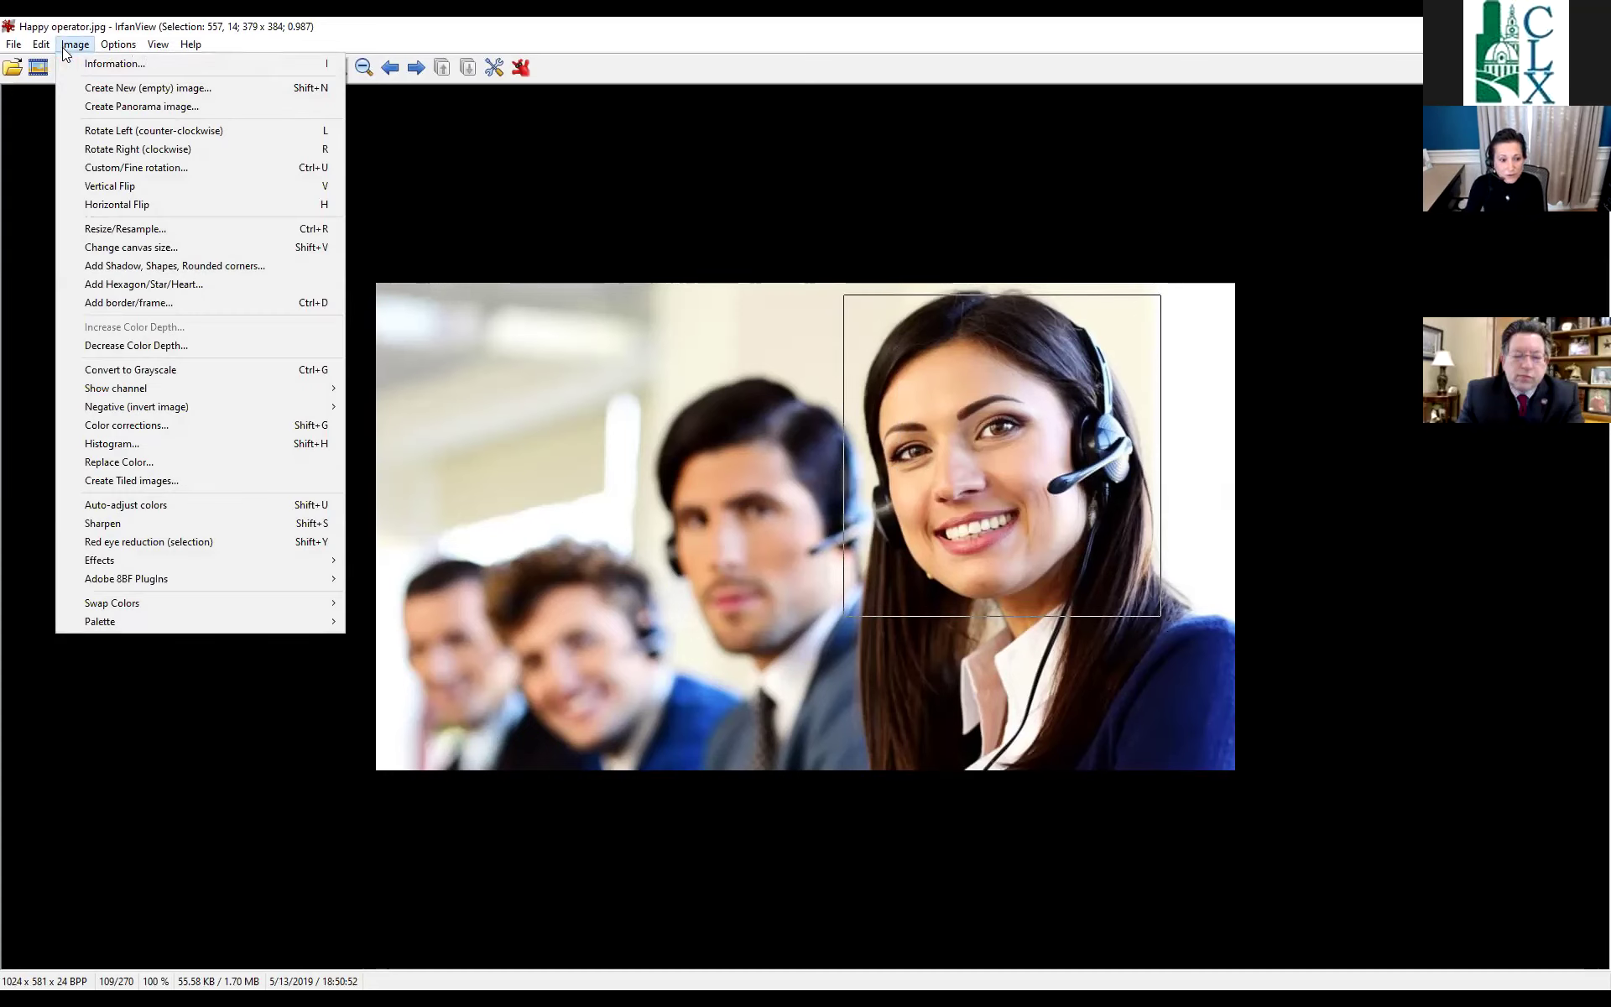
left_click(100, 228)
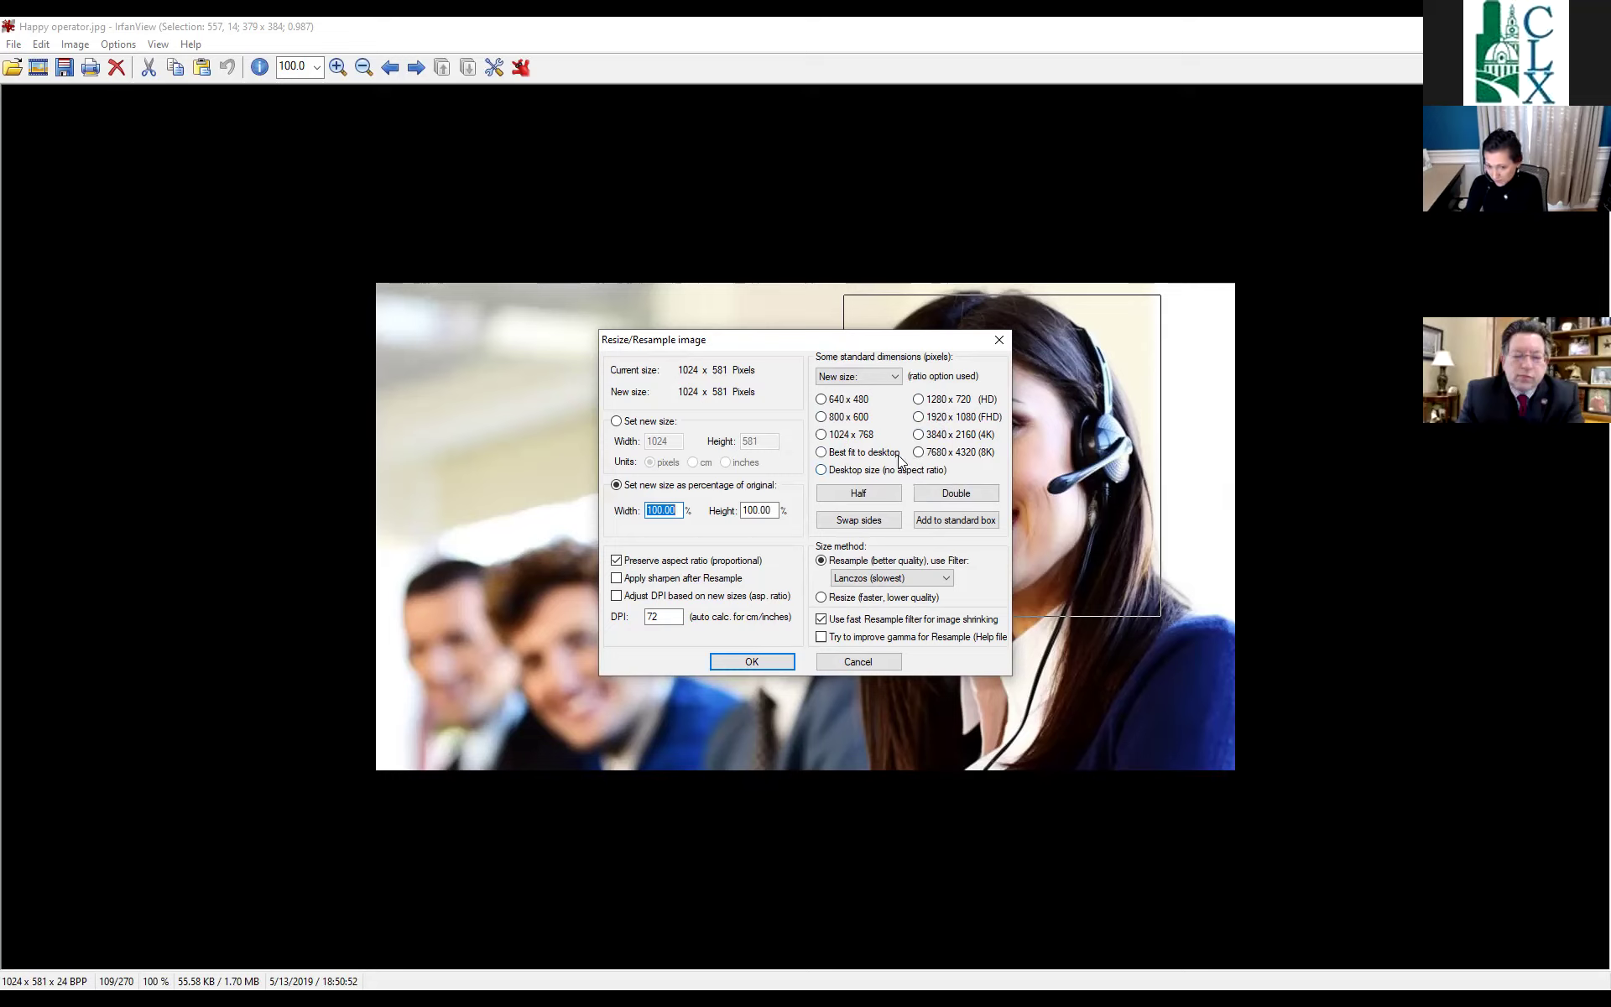
left_click(675, 509)
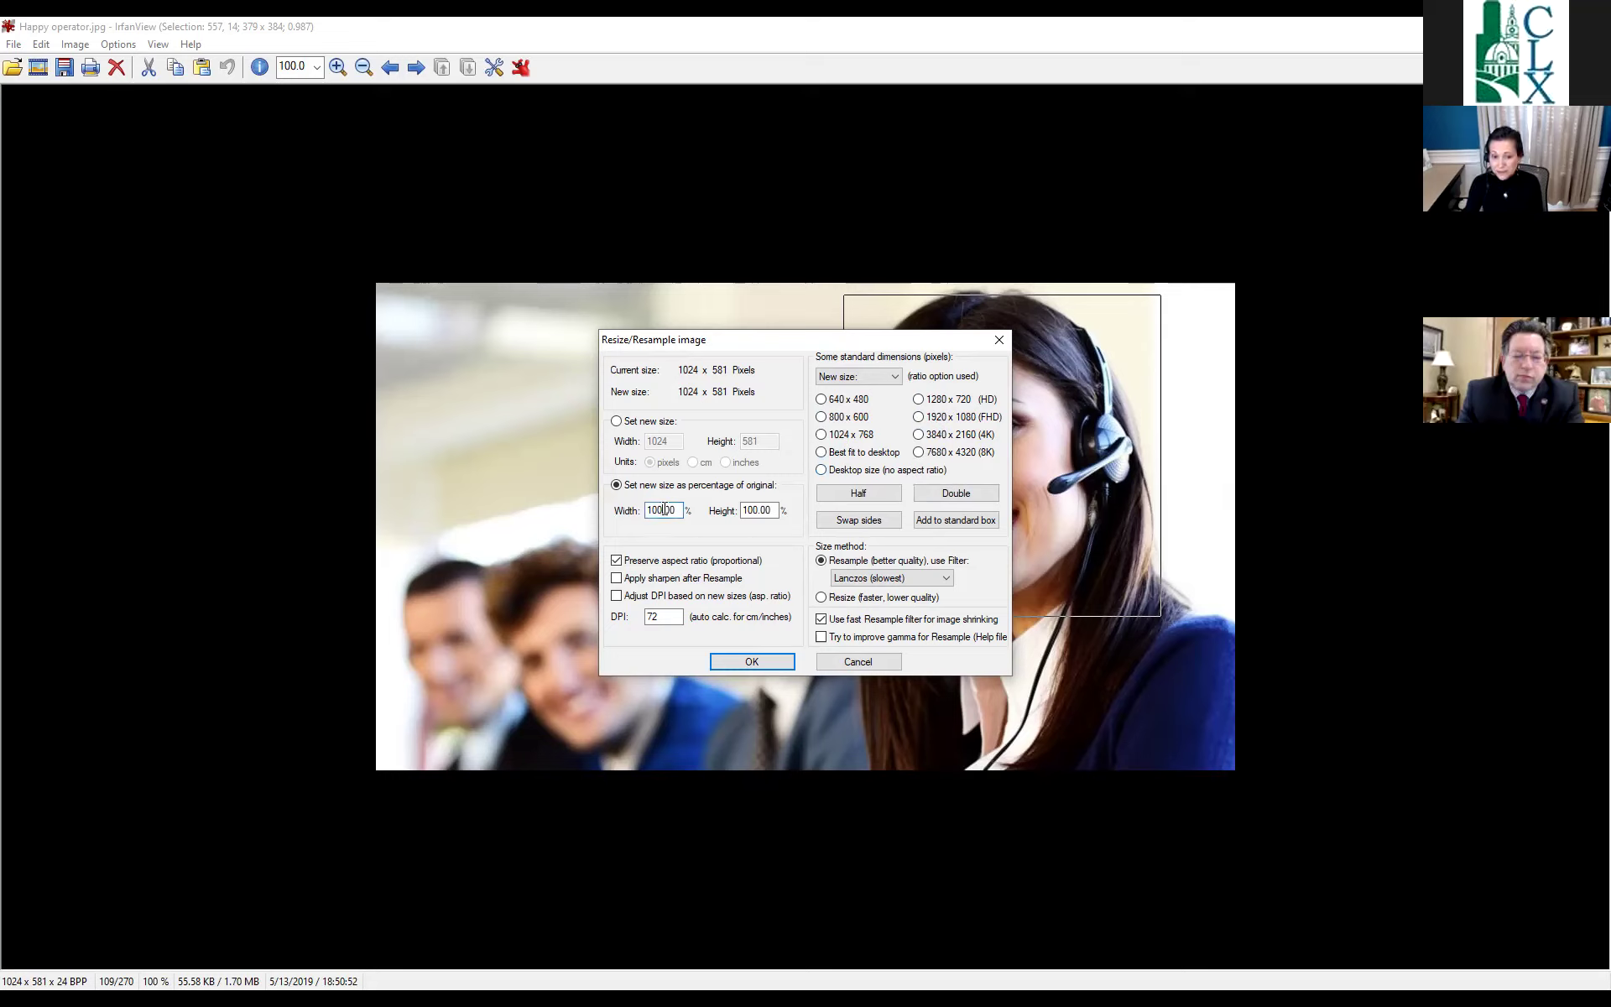
left_click_drag(679, 511, 625, 510)
type("50")
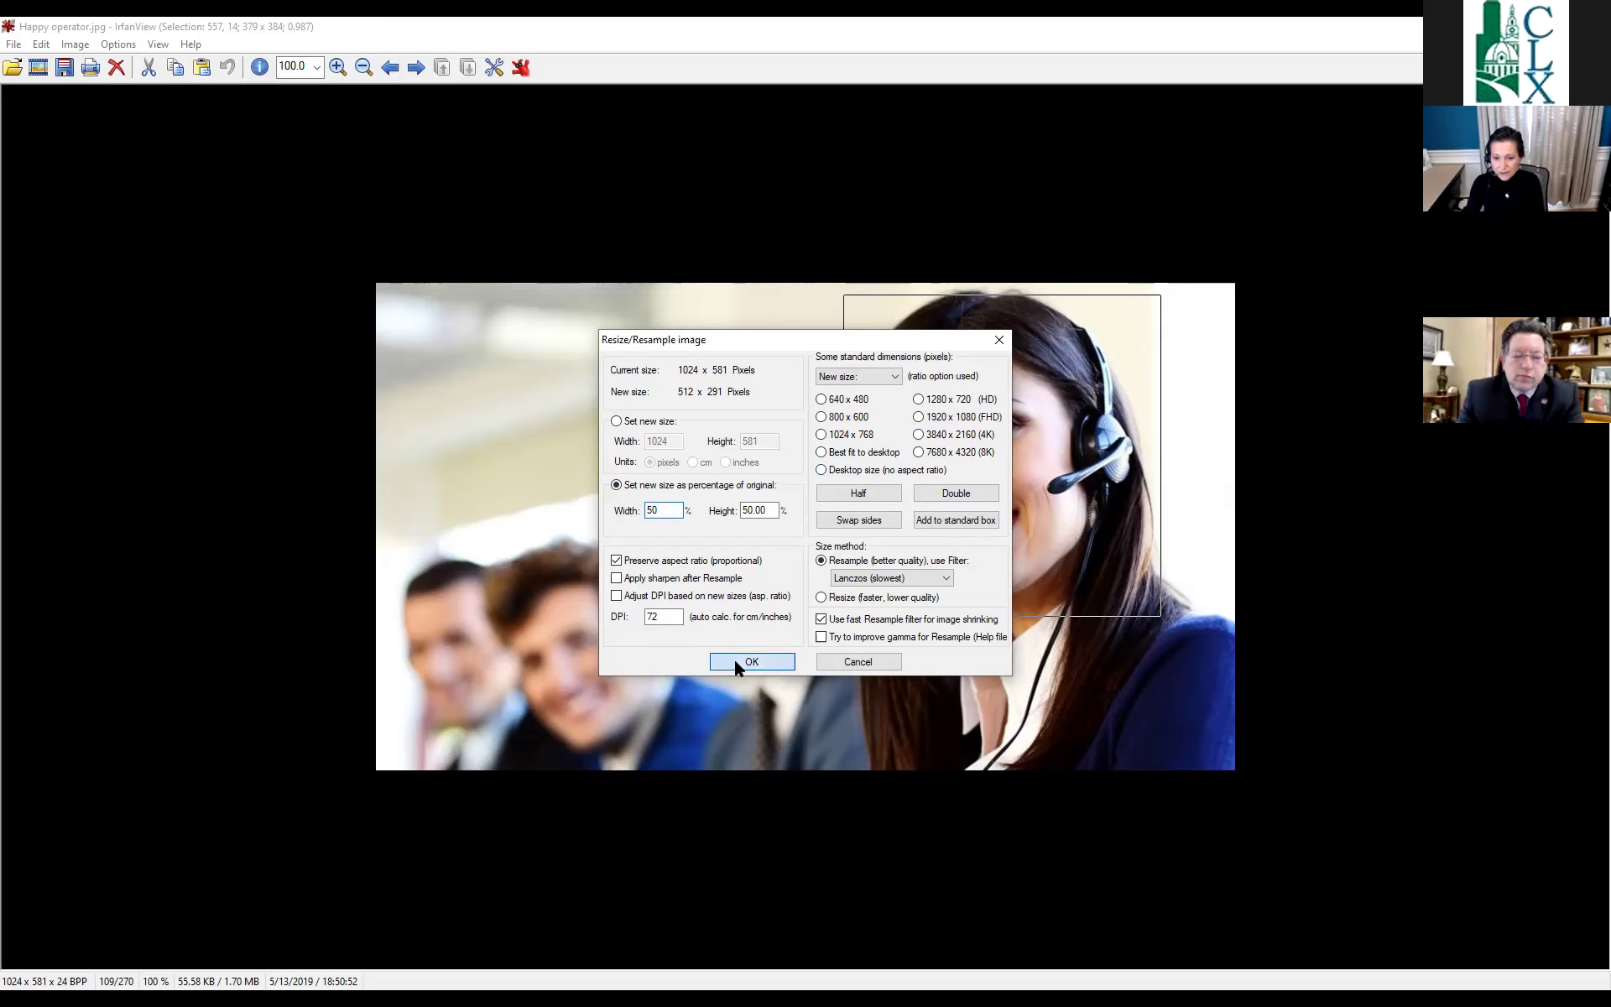
left_click(733, 657)
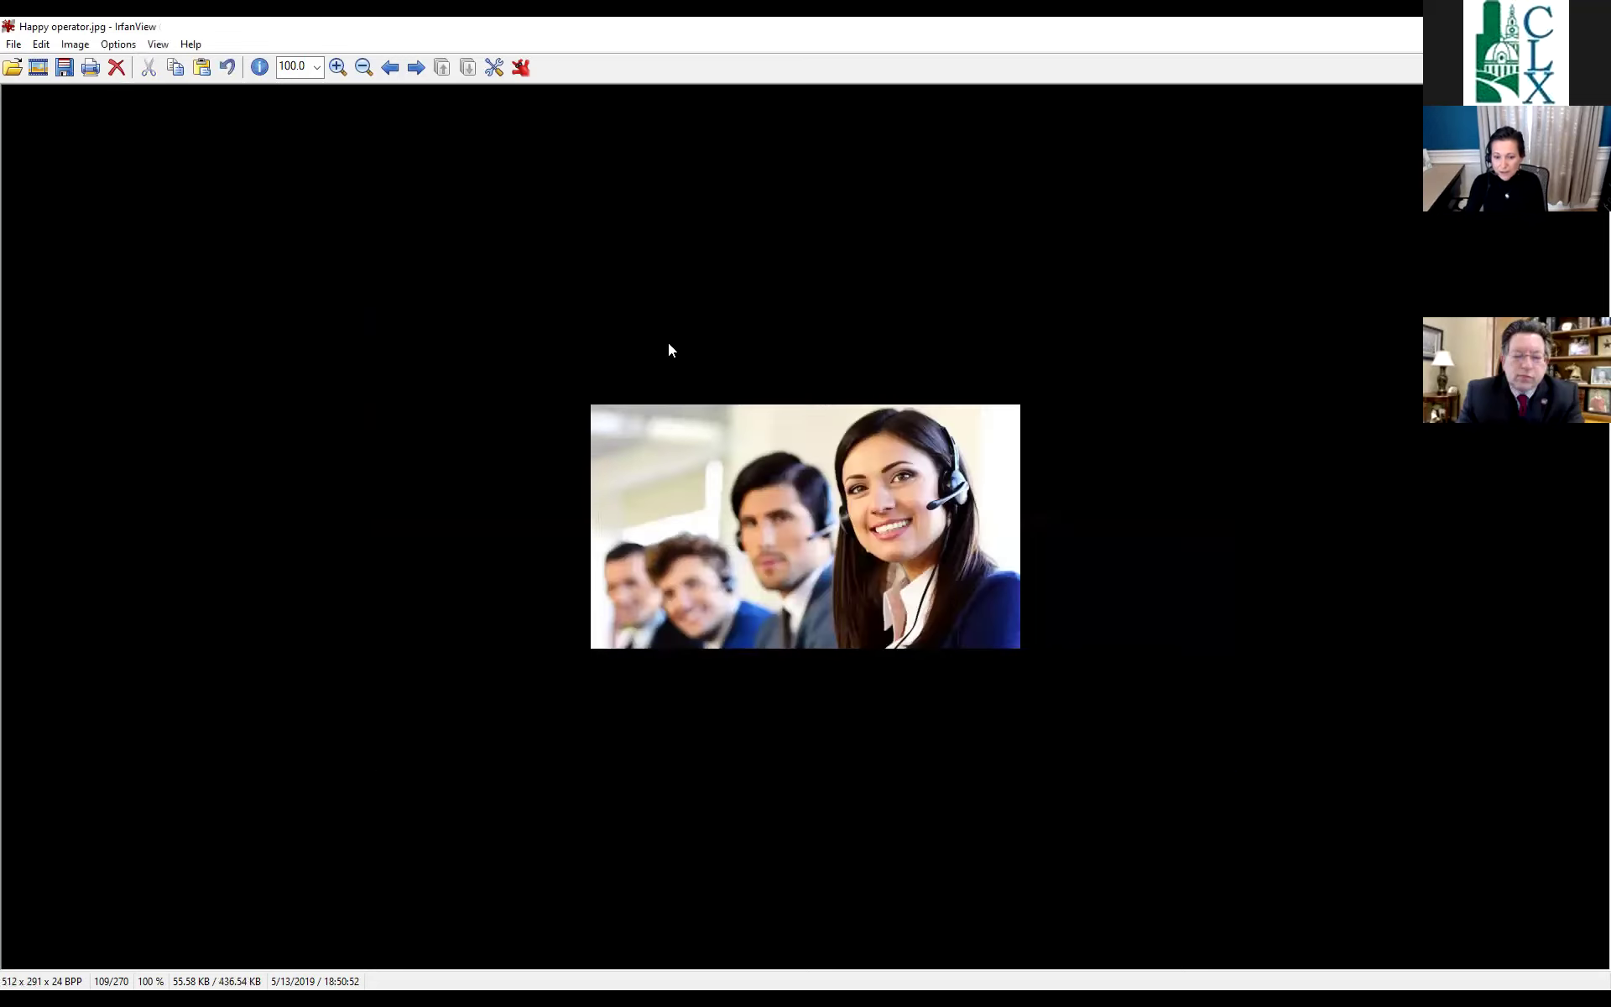
left_click(334, 65)
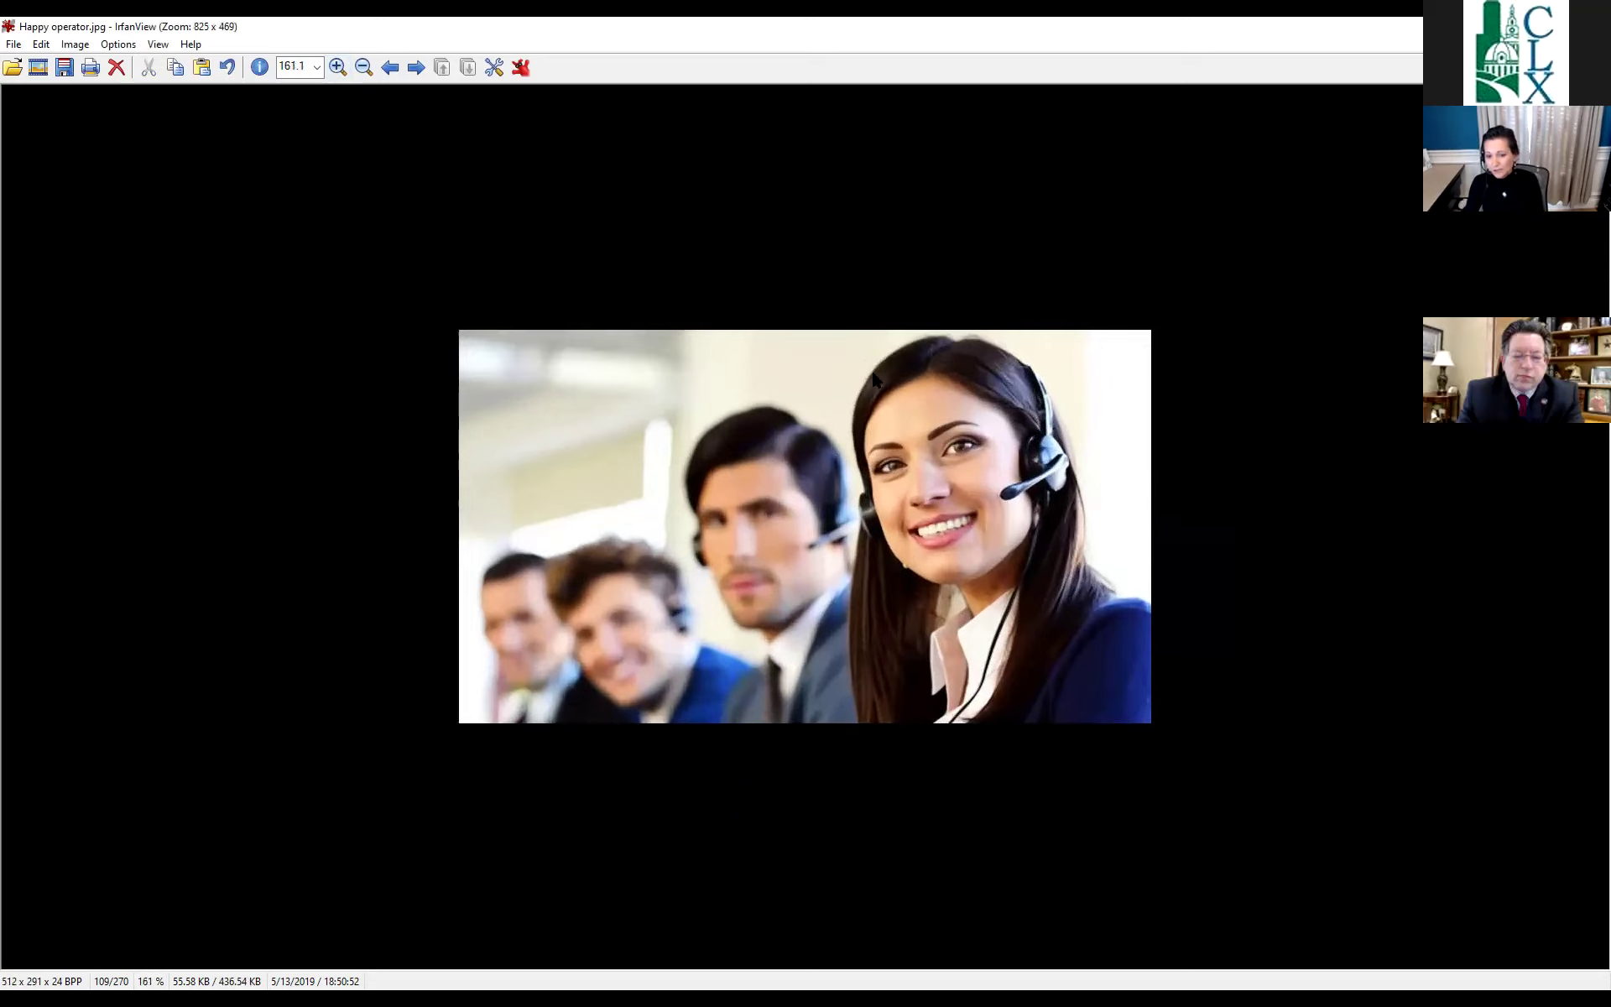
Box the smiling woman's face and crop the photo to it, leaving 193 x 208 pixels.
left_click_drag(835, 338, 1094, 610)
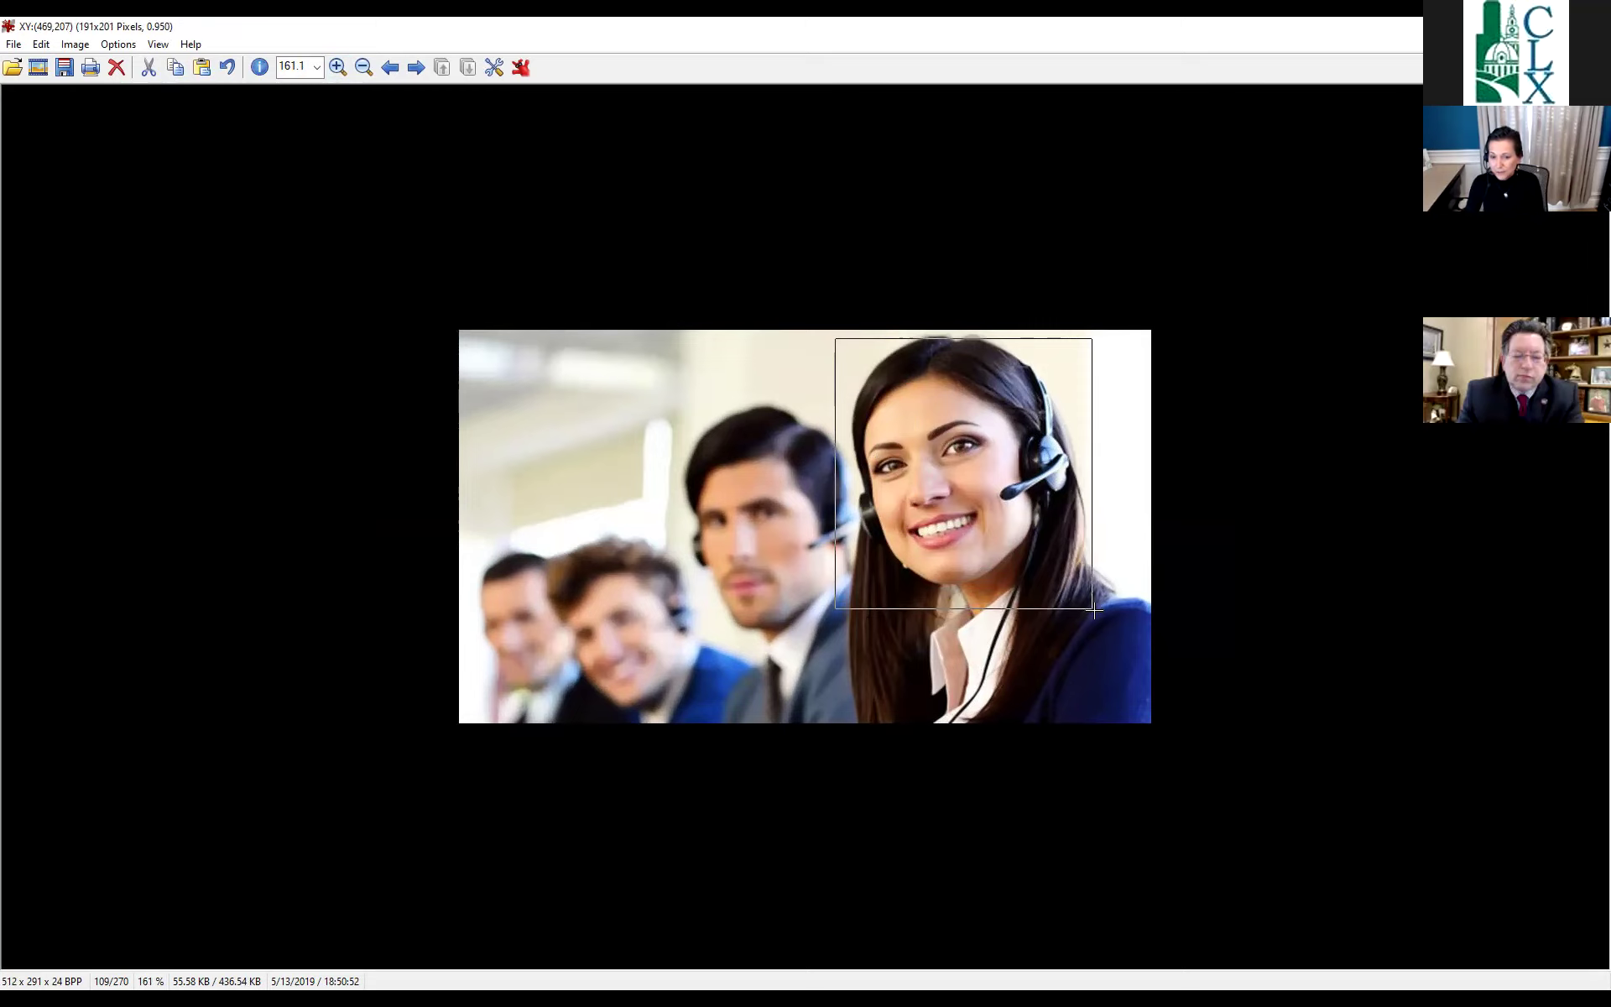
left_click_drag(1094, 610, 1095, 620)
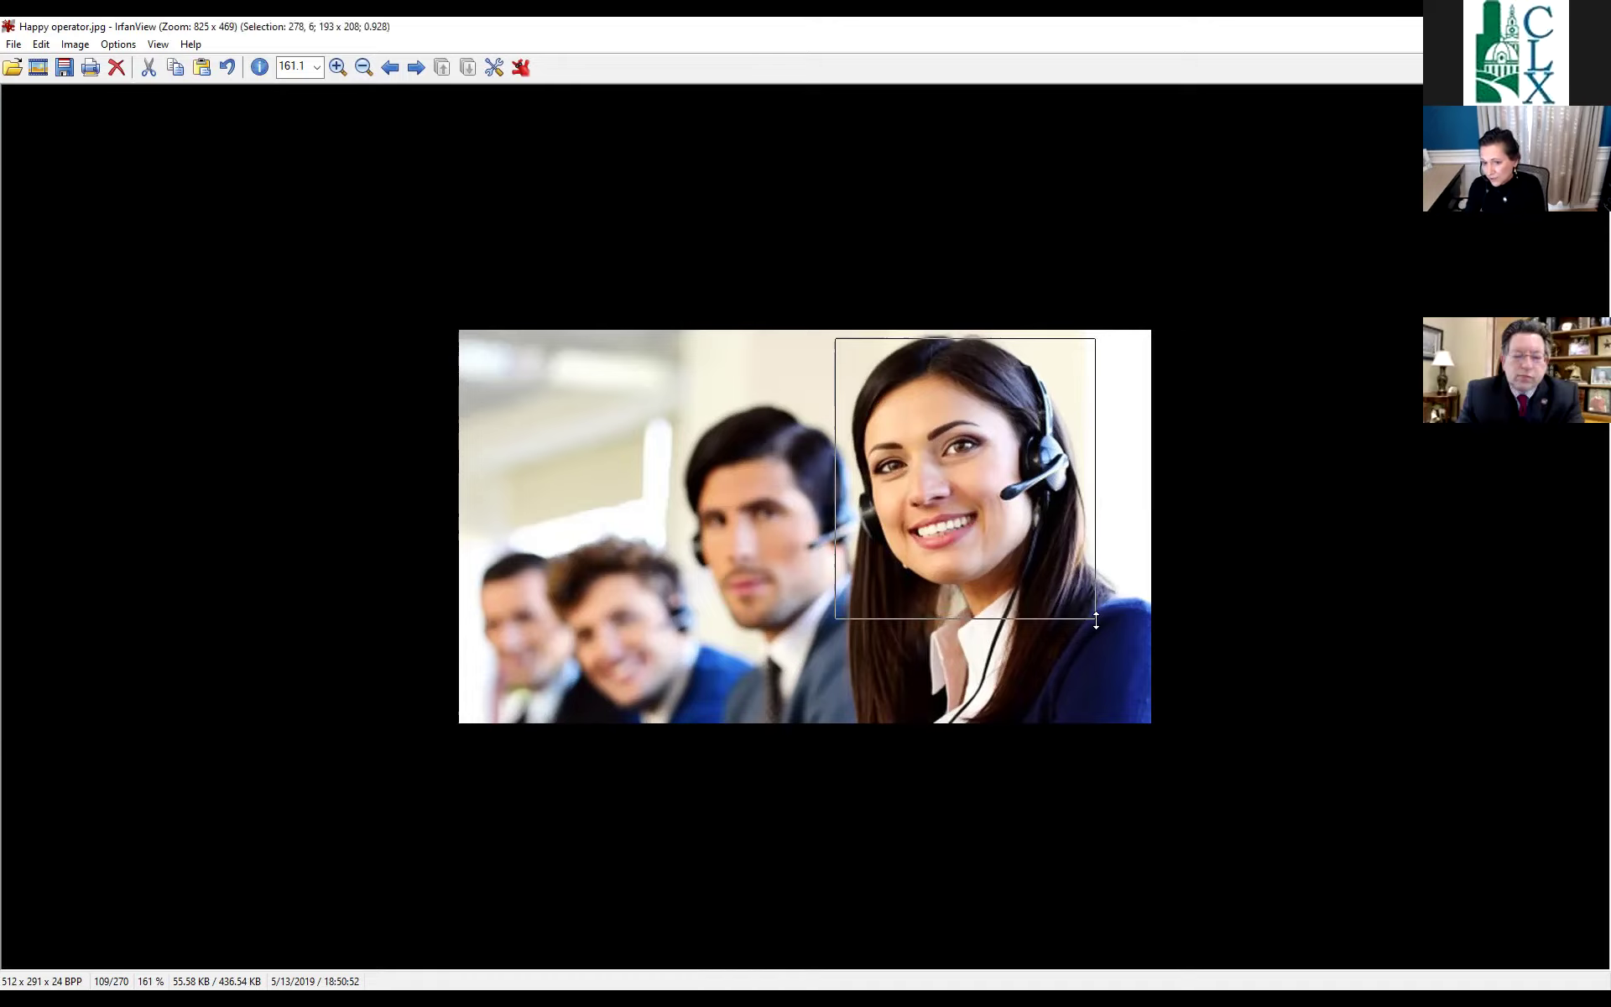
left_click(81, 48)
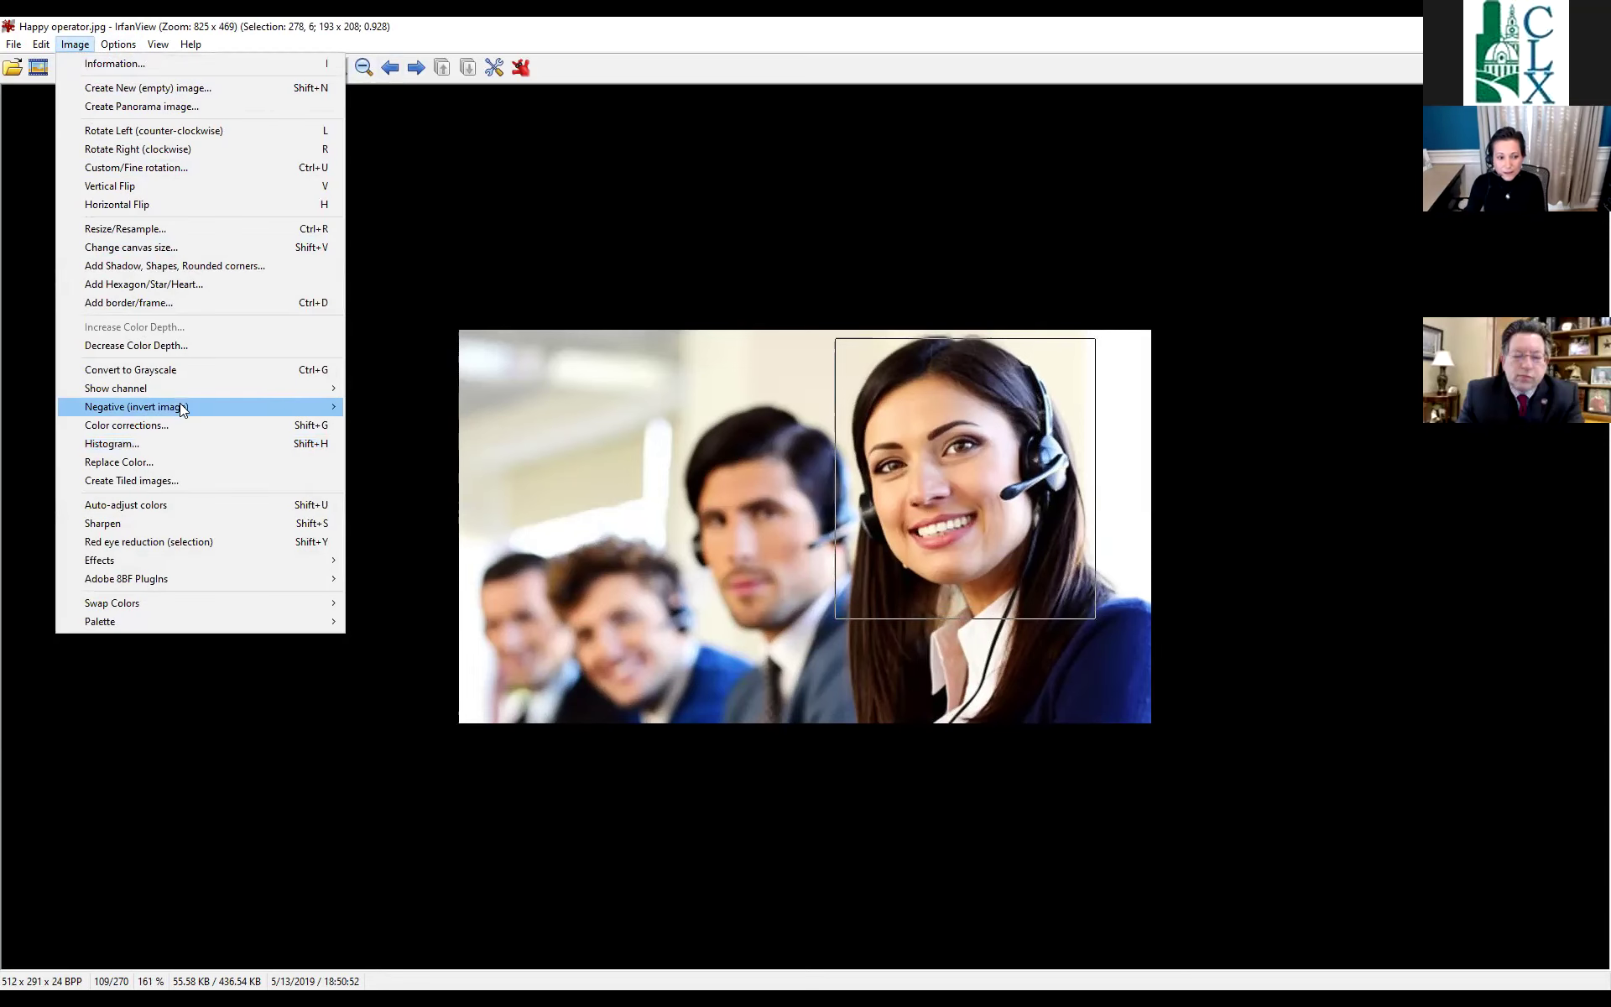
mouse_move(178, 413)
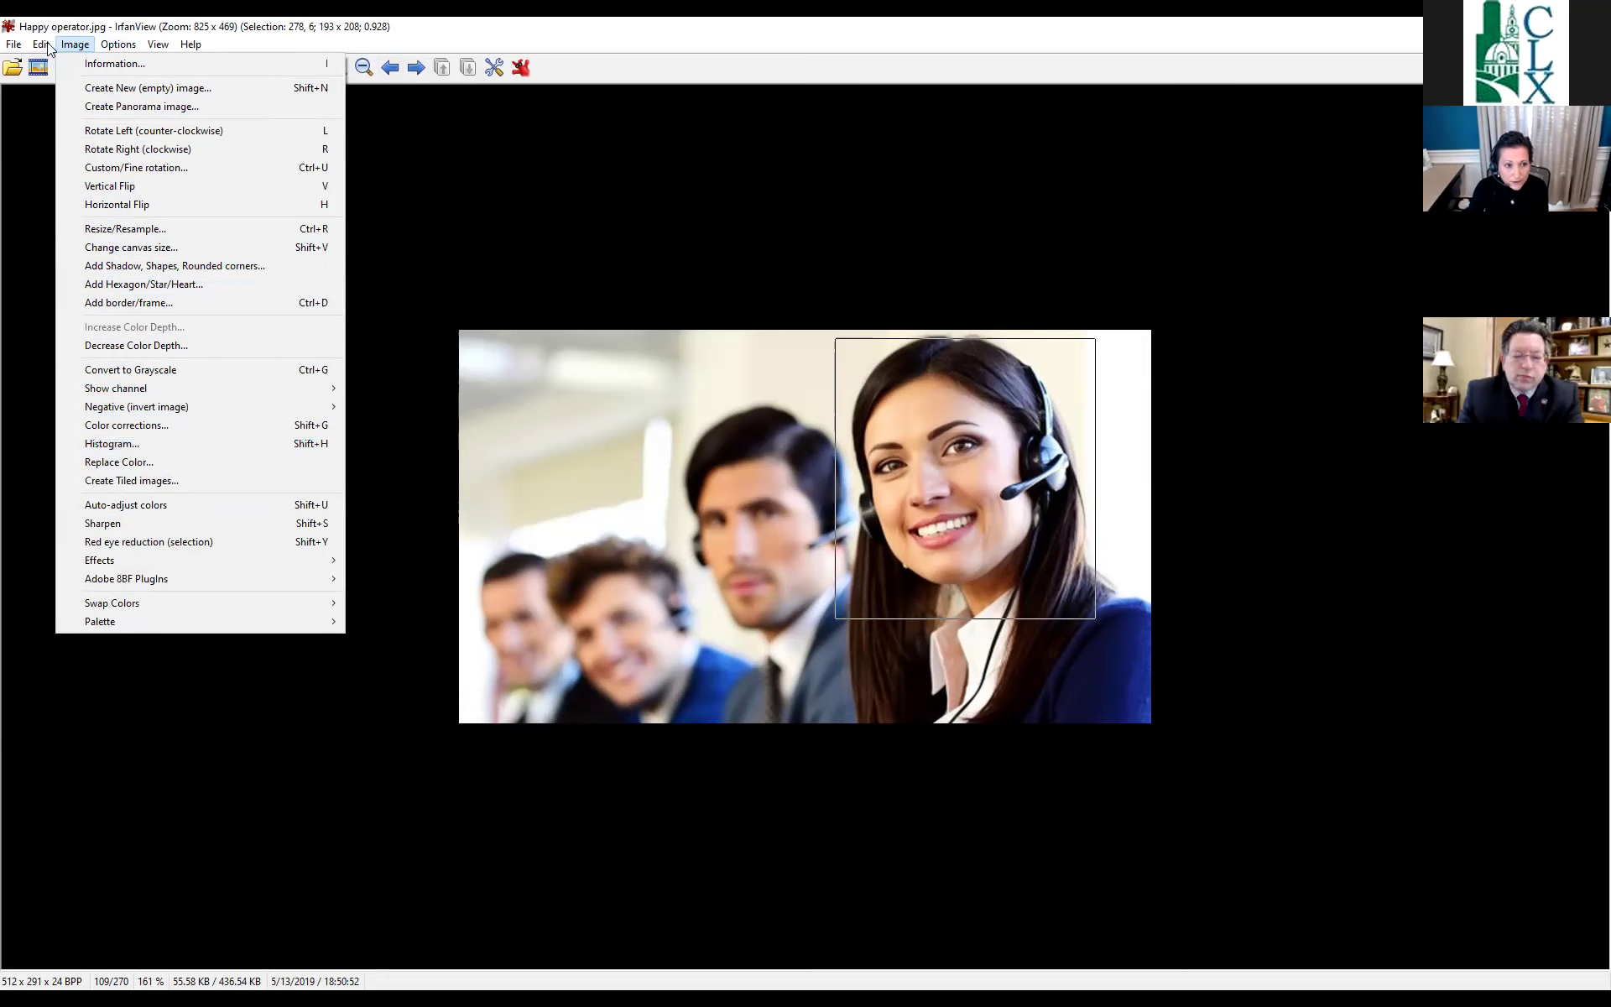
mouse_move(39, 38)
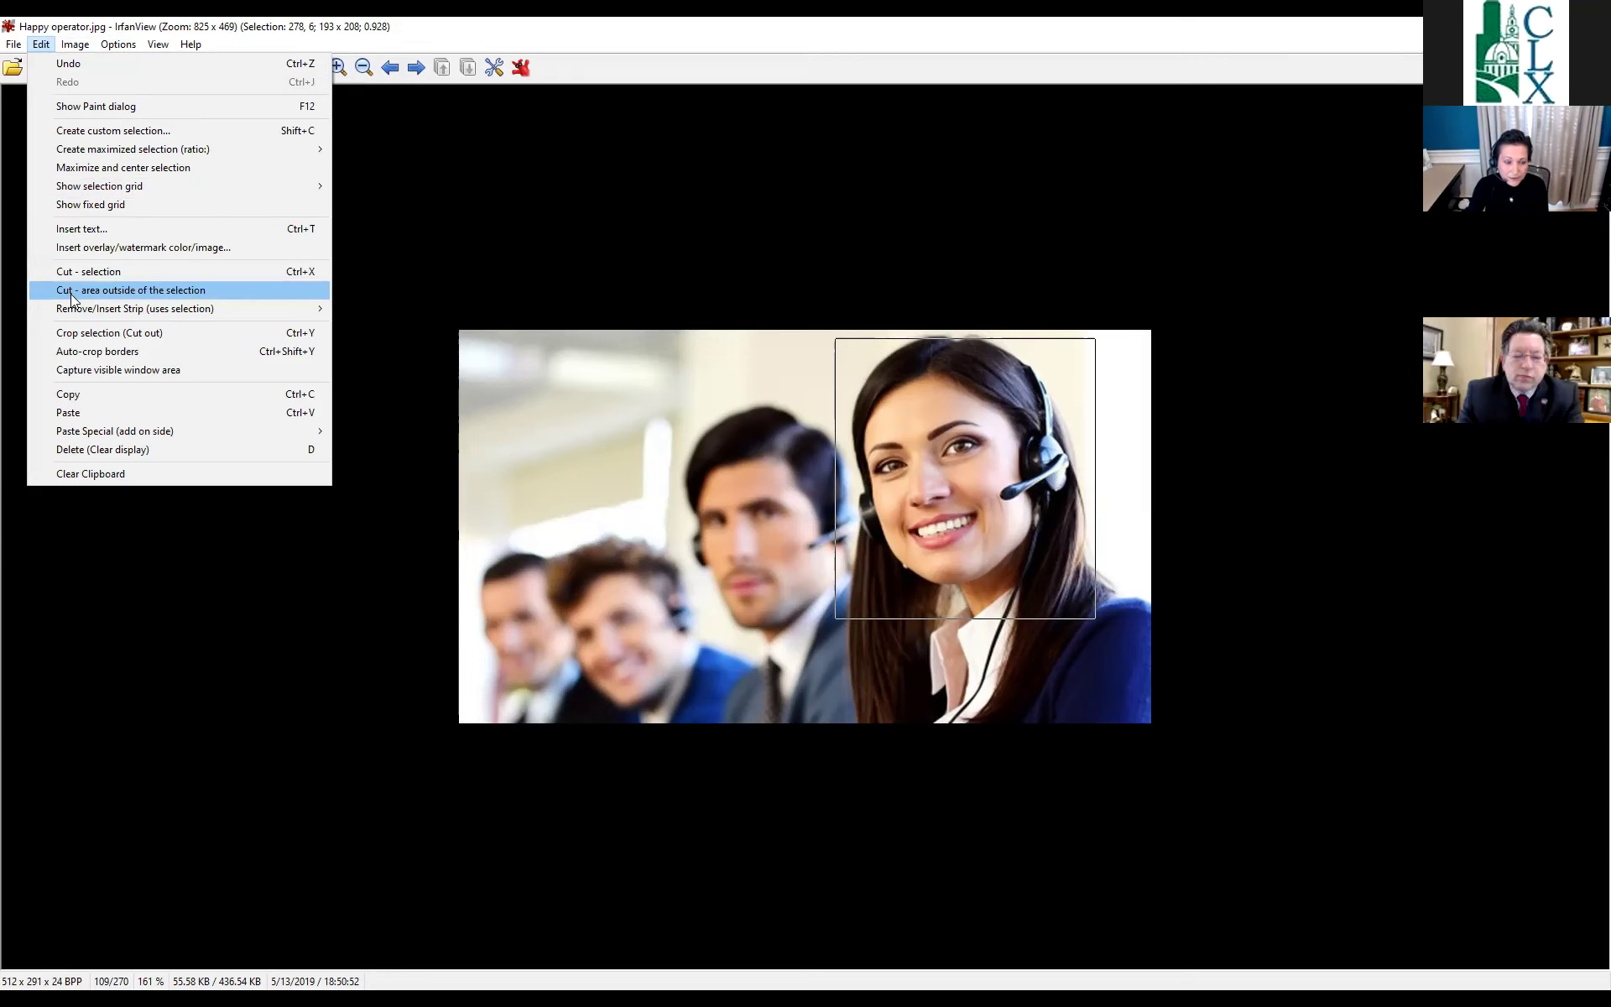
mouse_move(72, 311)
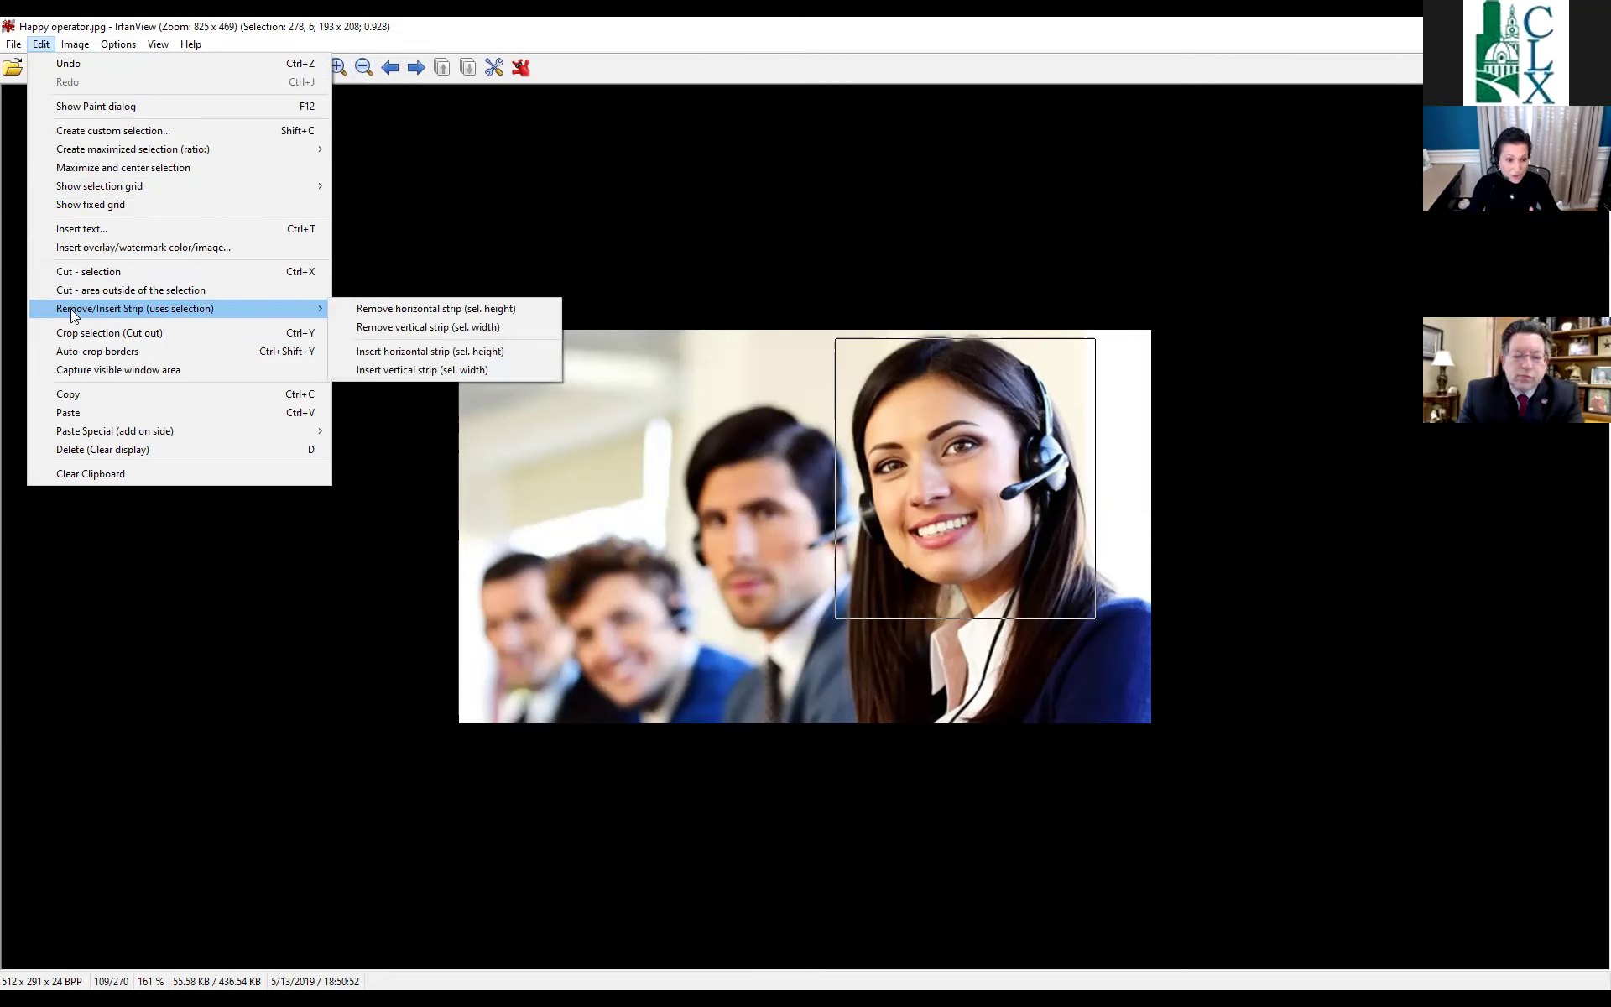
left_click(73, 312)
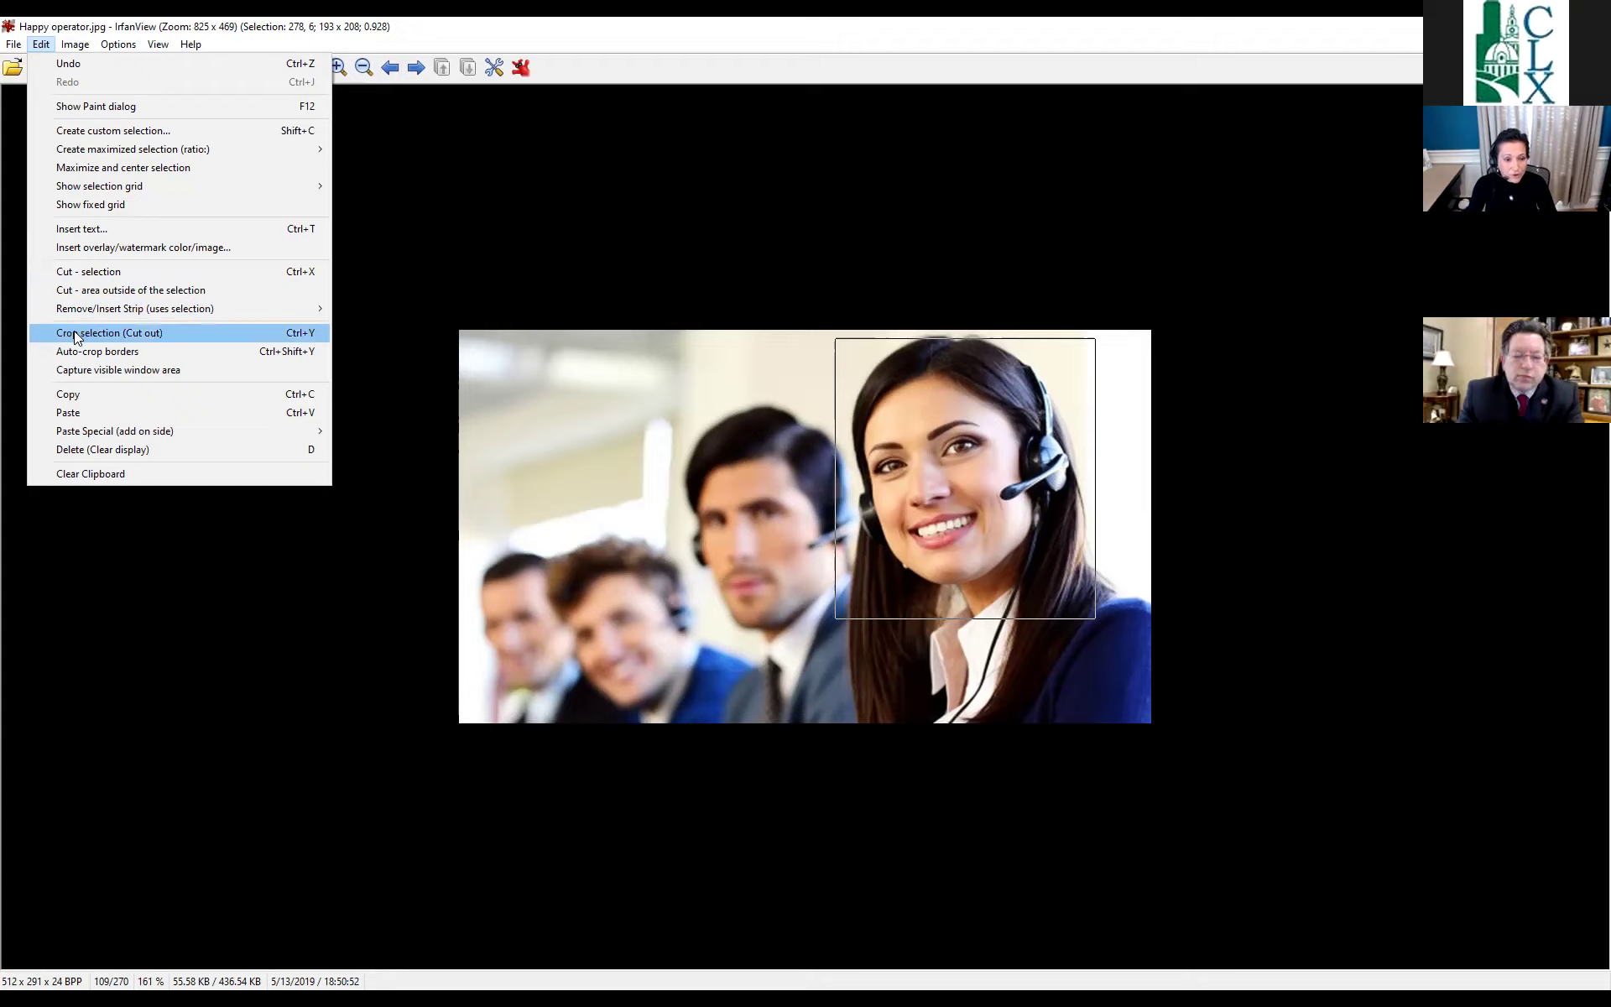
left_click(74, 333)
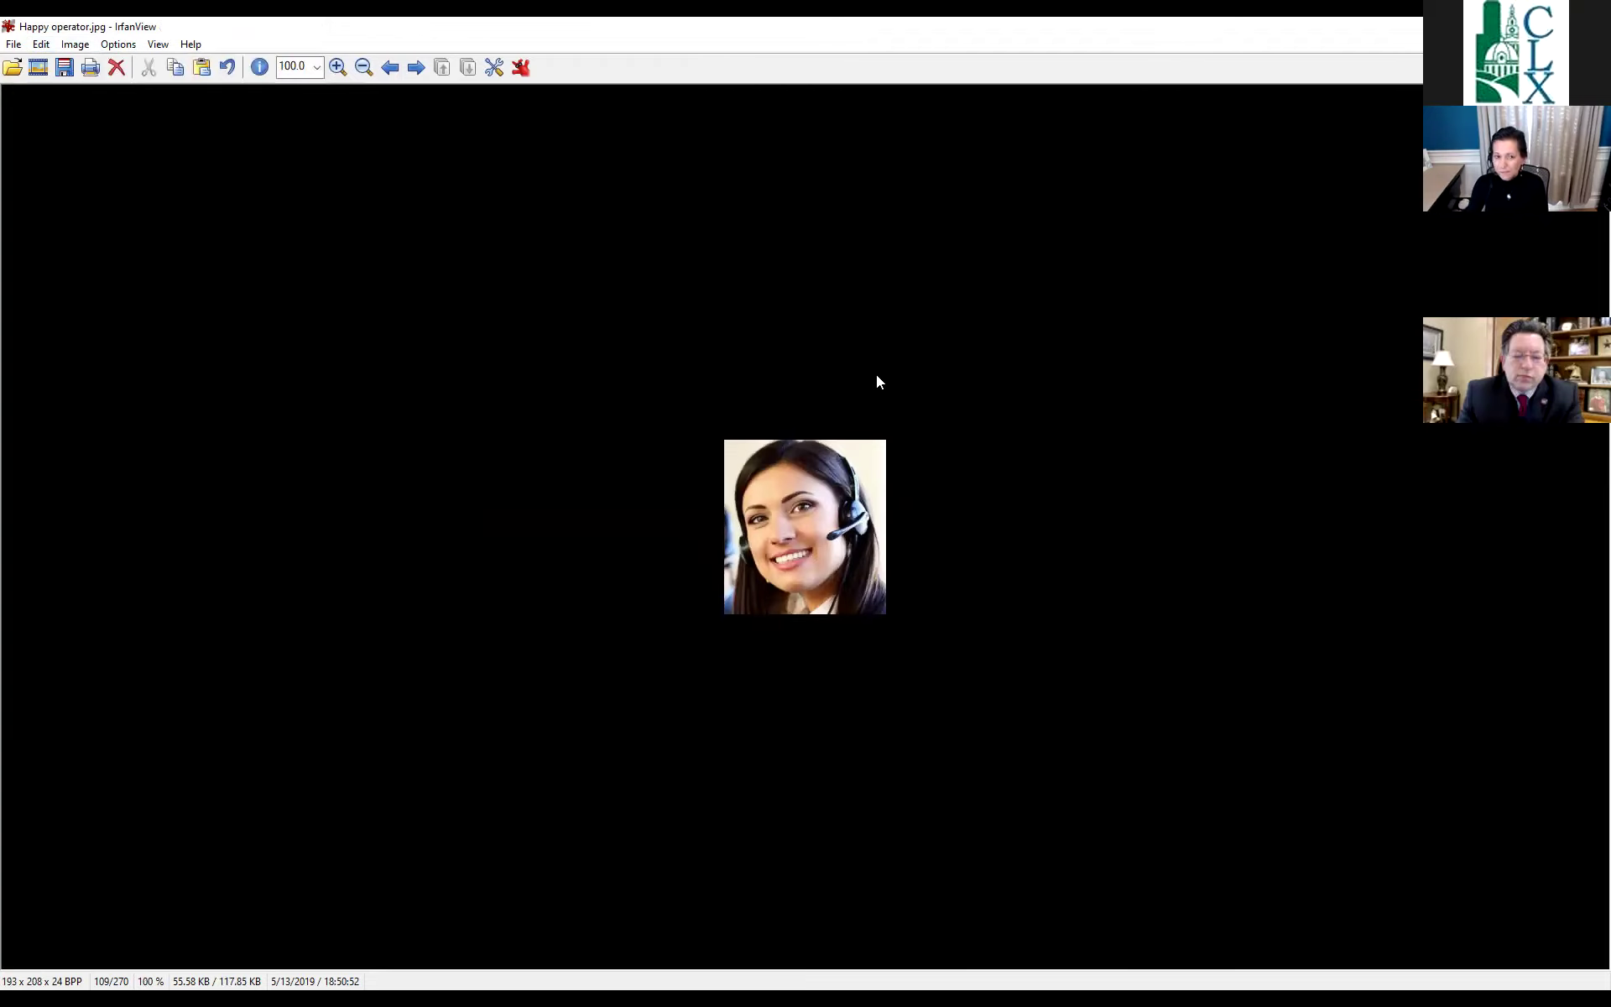
Add the Mono gray with inlay frame around the cropped face, enlarging it to 245 x 260.
left_click(68, 47)
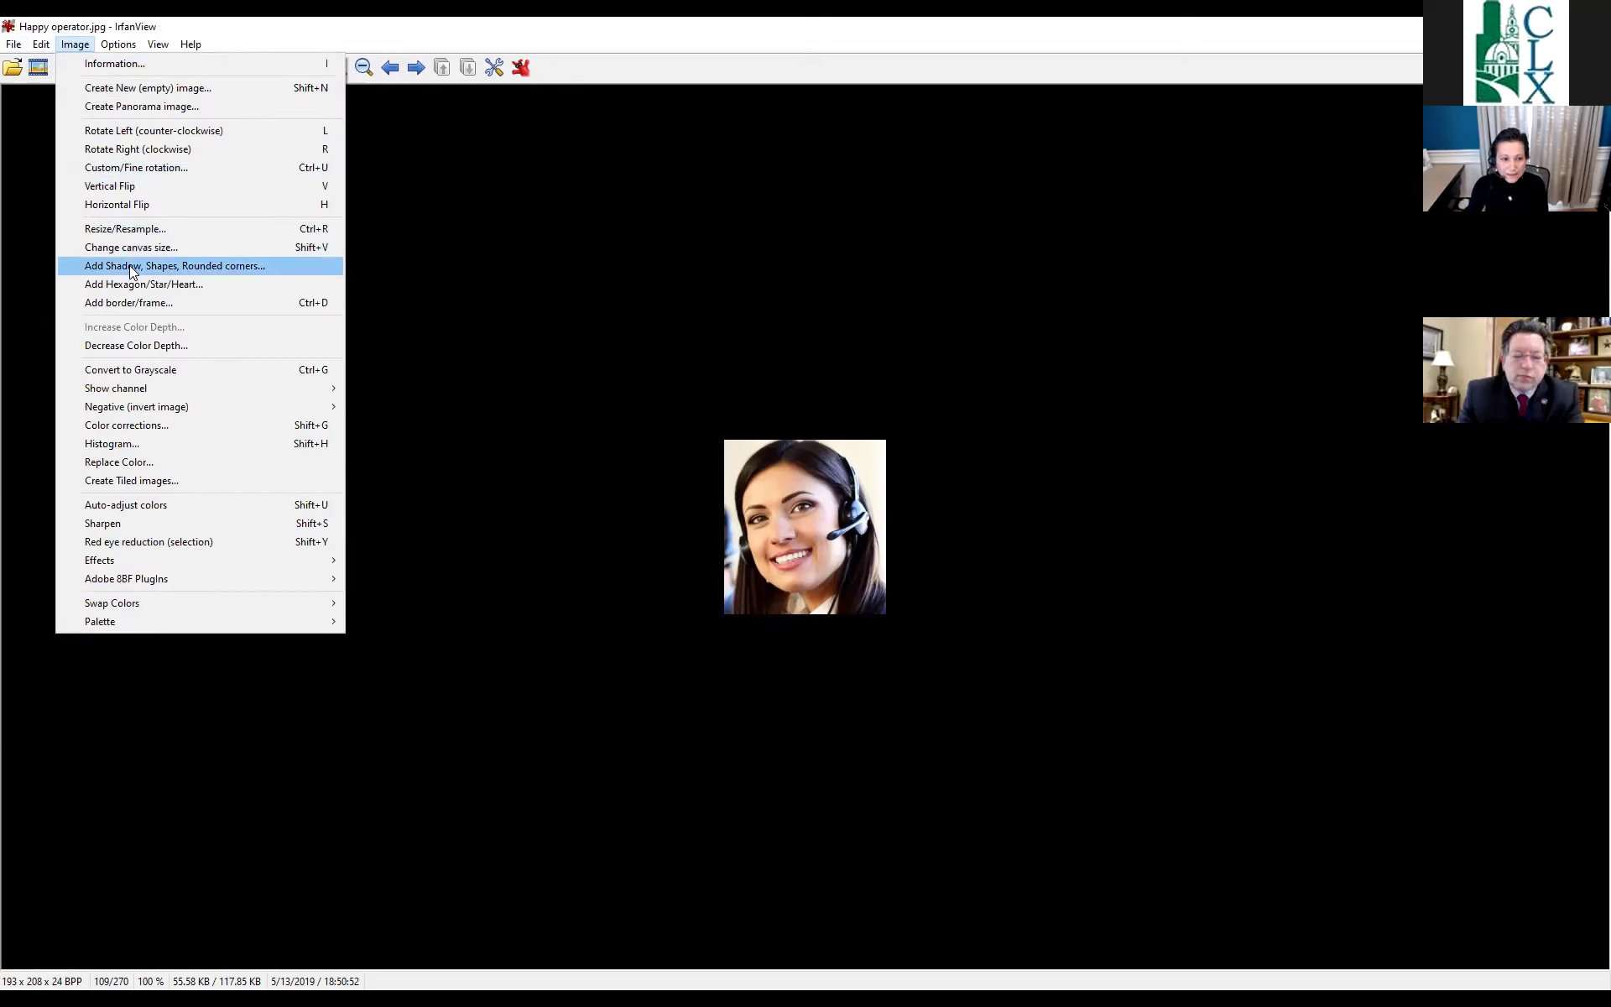
left_click(126, 303)
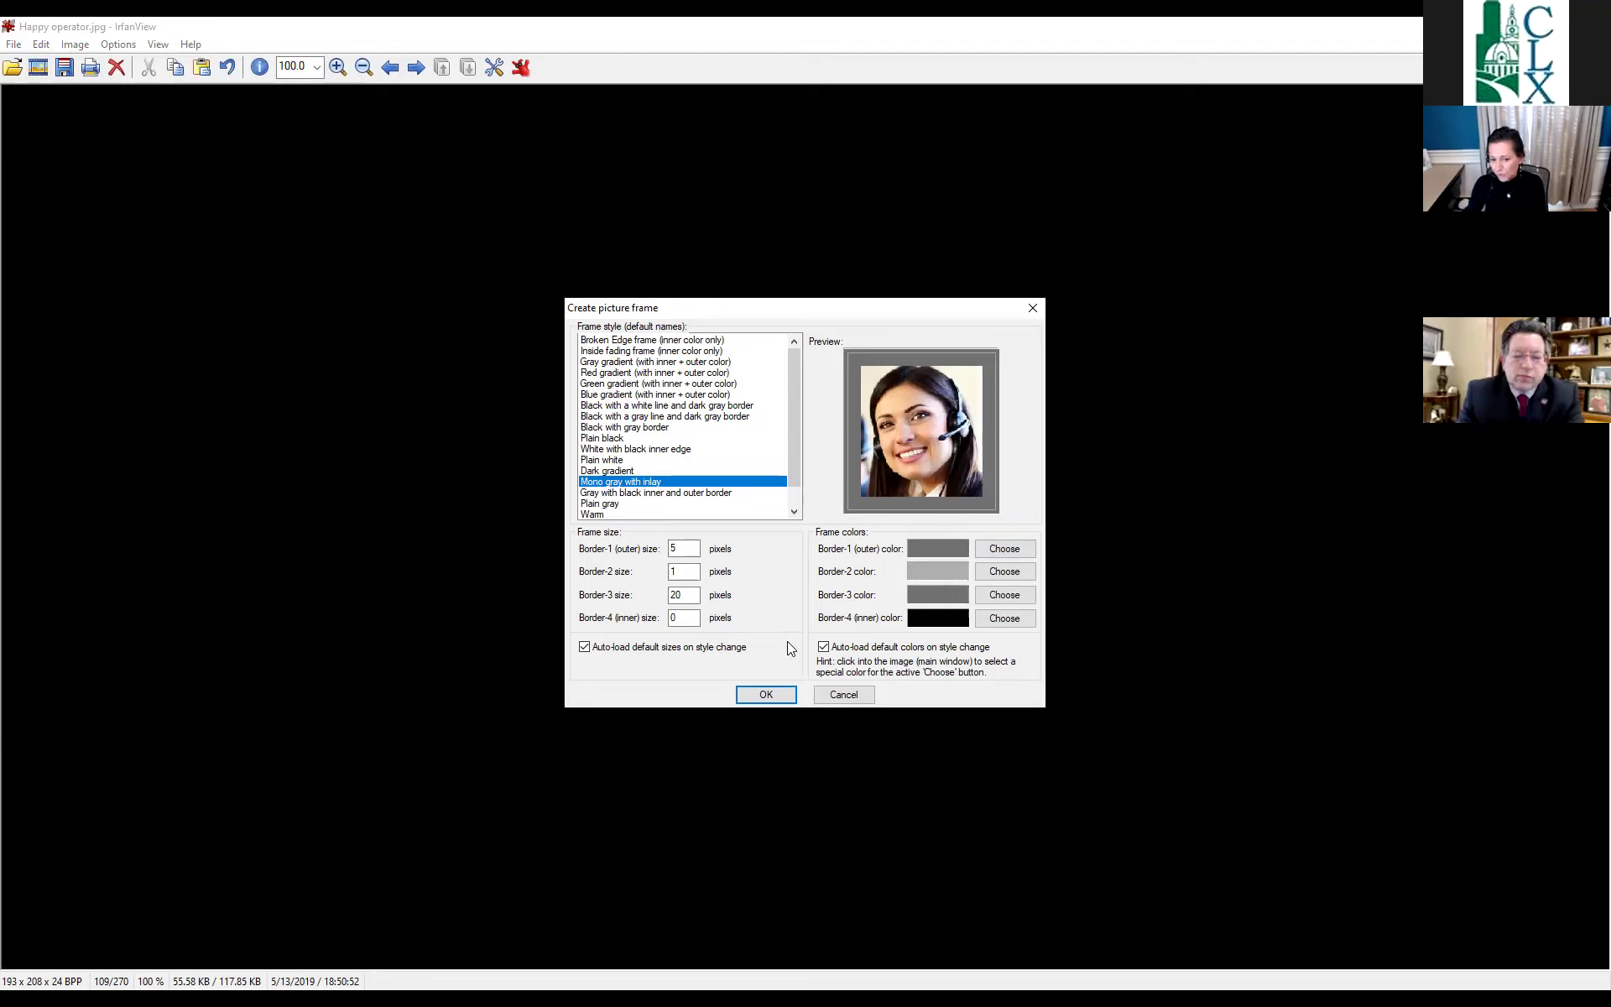
left_click(785, 694)
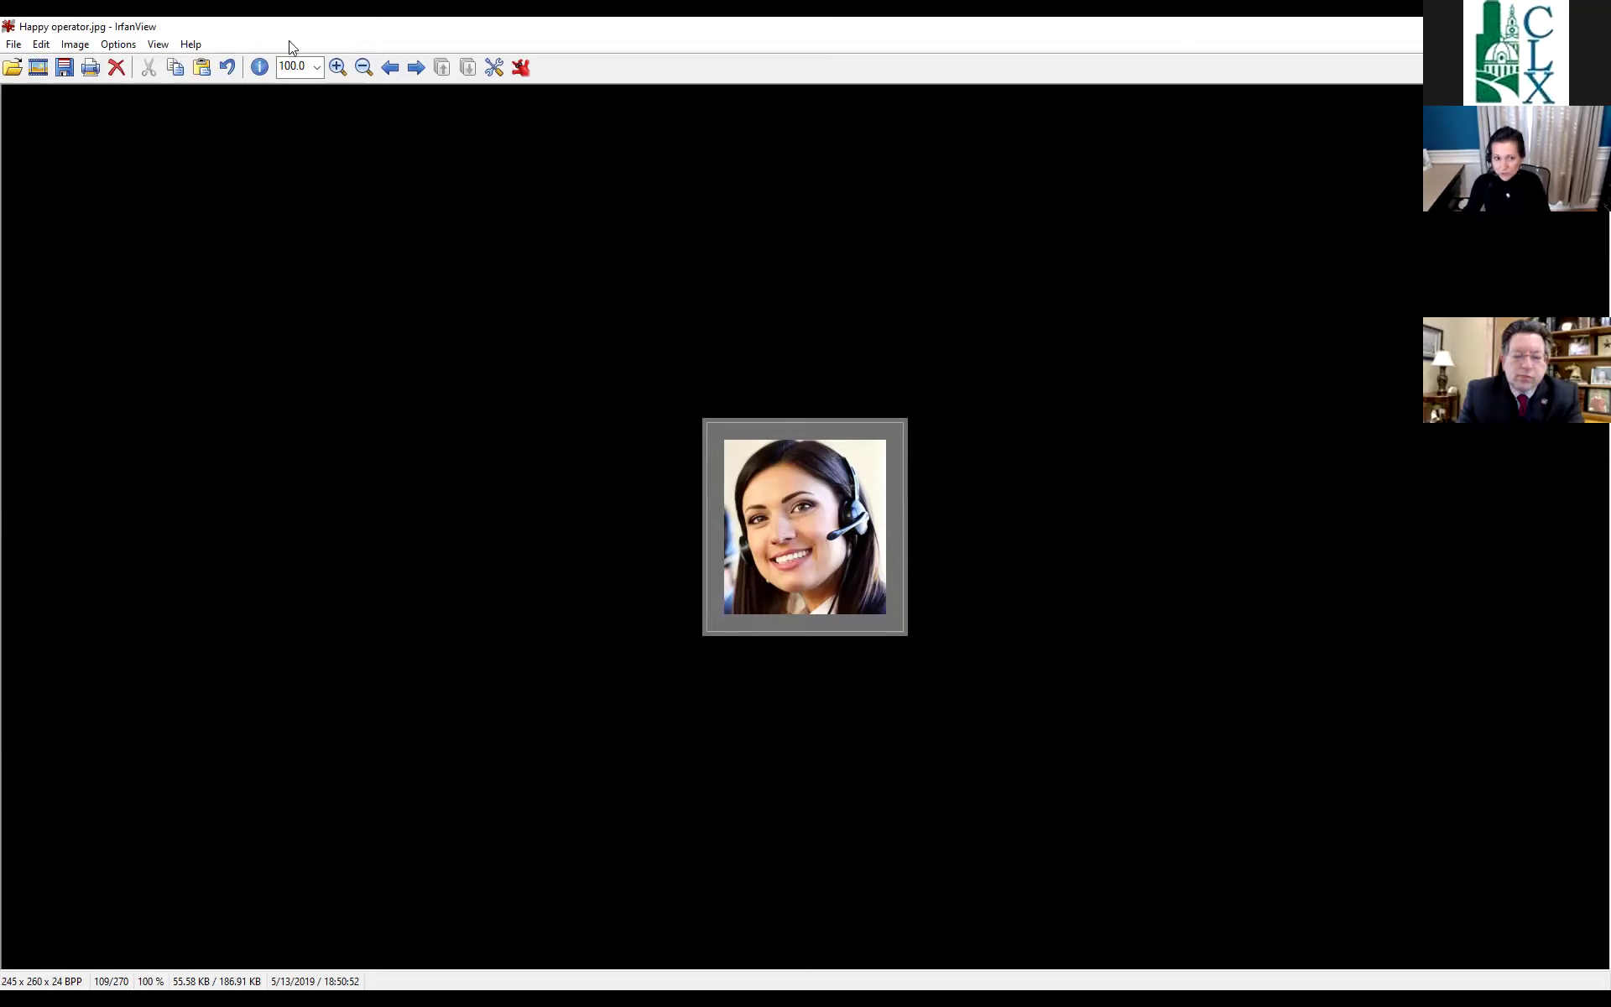
left_click(71, 45)
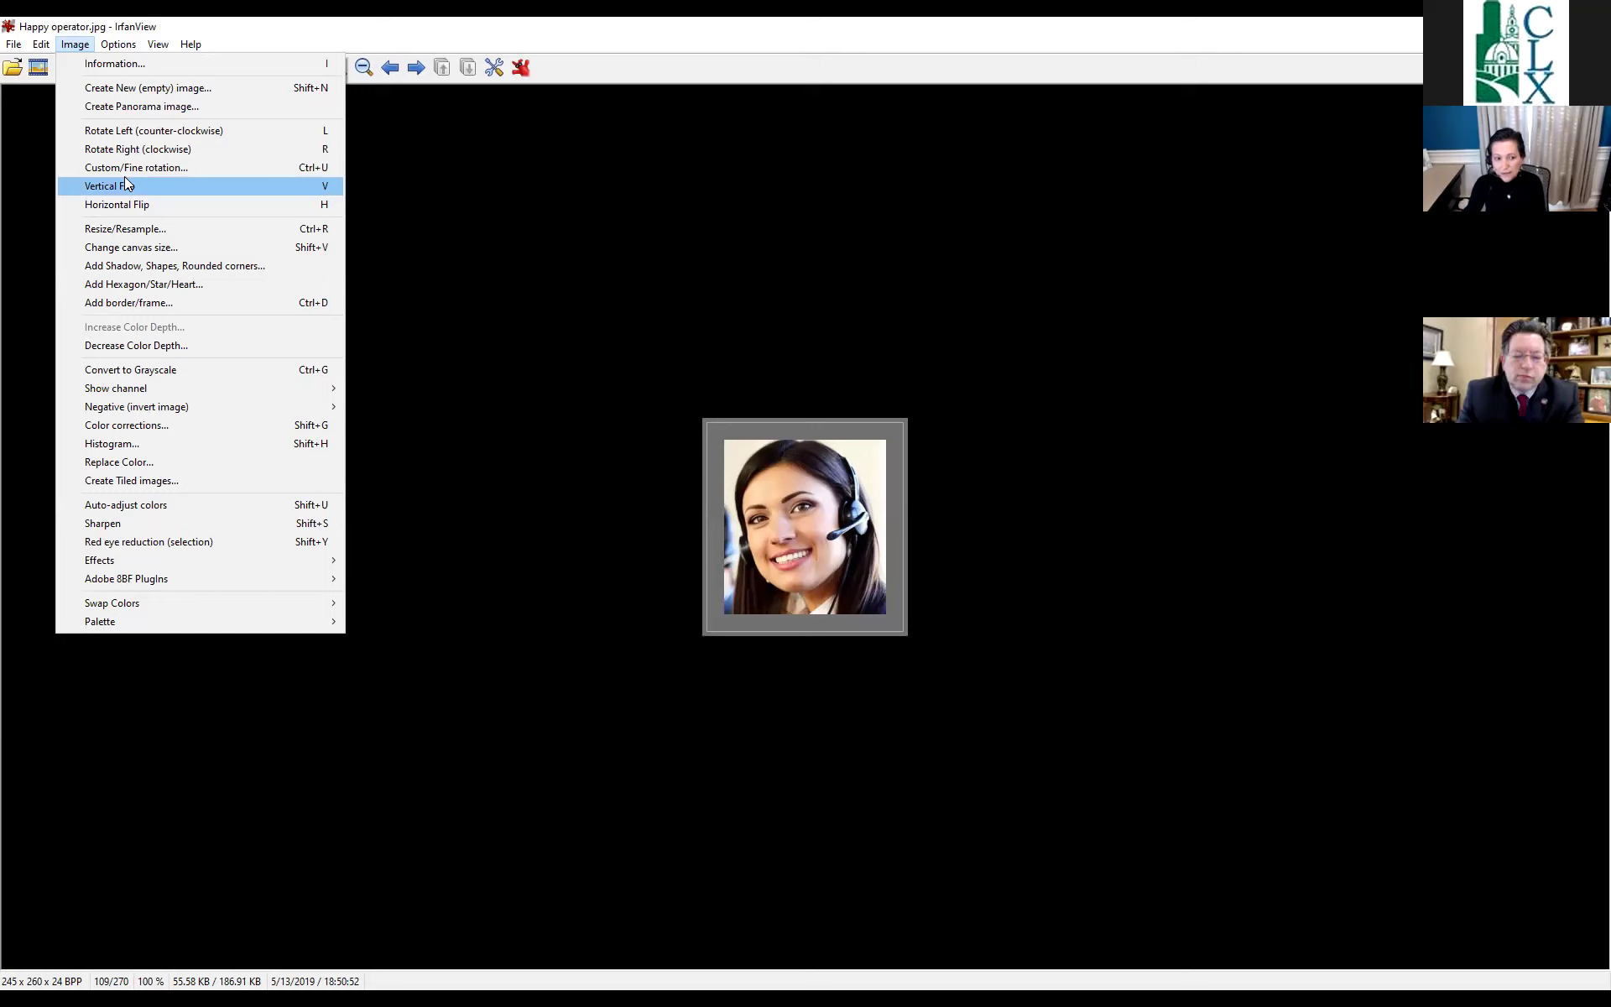
Reopen Happy operator.jpg to restore the uncropped, unframed 1024 x 581 photo.
mouse_move(116, 53)
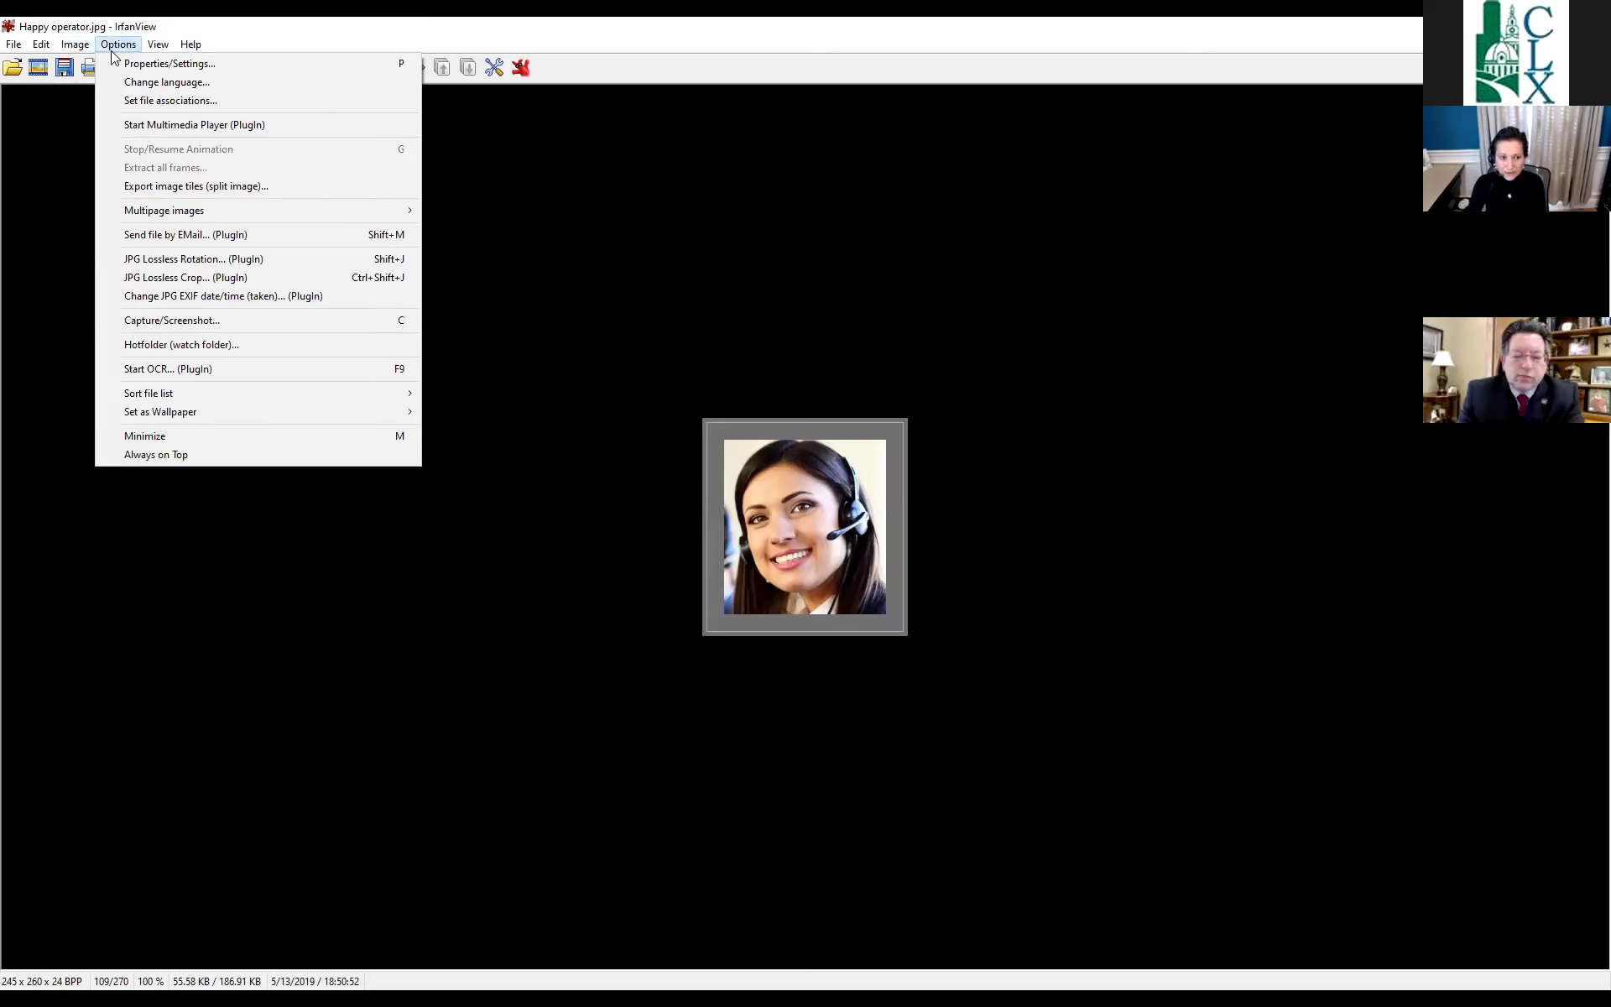
mouse_move(13, 50)
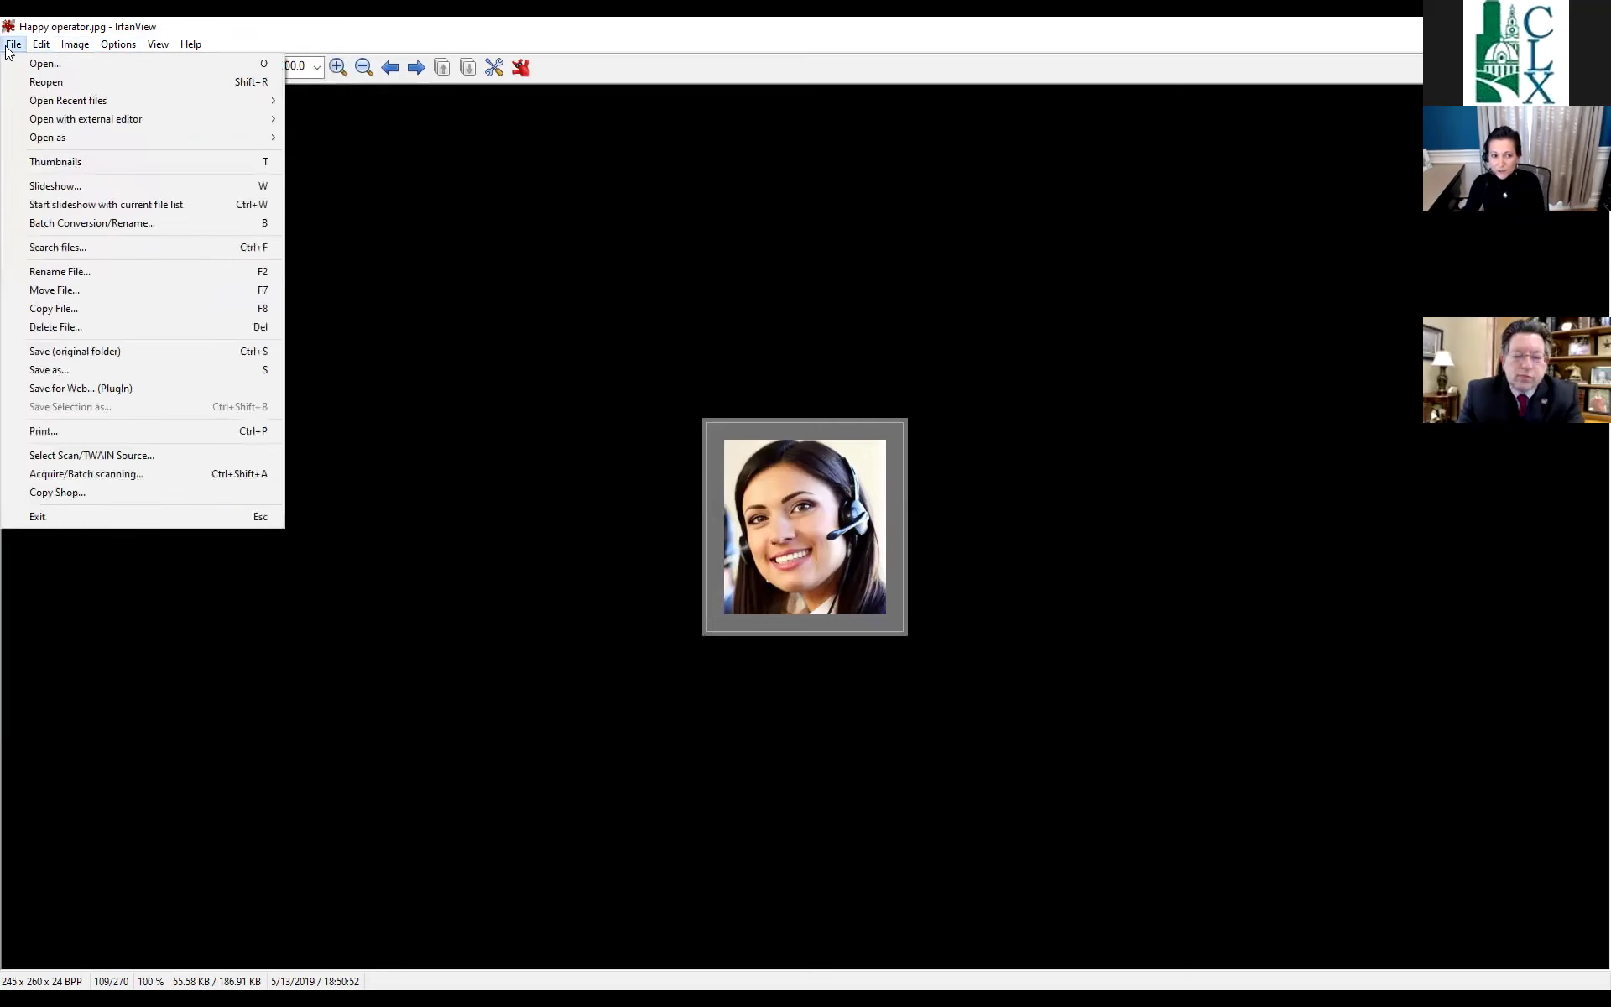
left_click(46, 82)
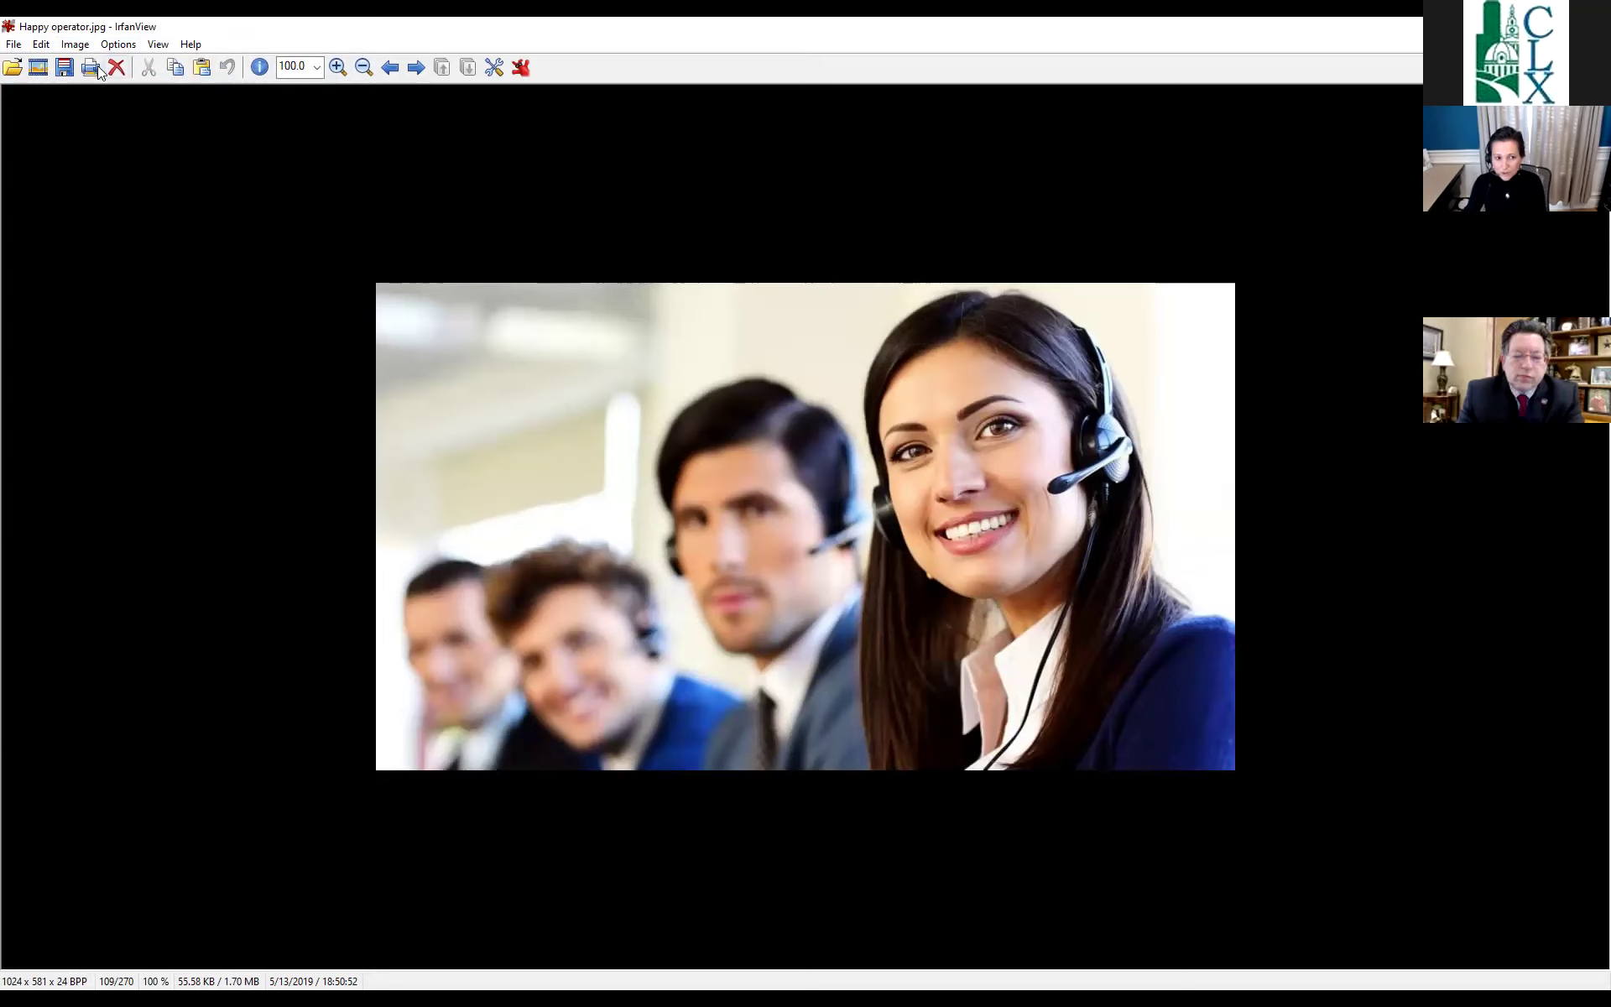
Crop the photo to a 426 x 442 selection around the smiling woman in the headset.
left_click_drag(831, 300, 1188, 670)
left_click(39, 46)
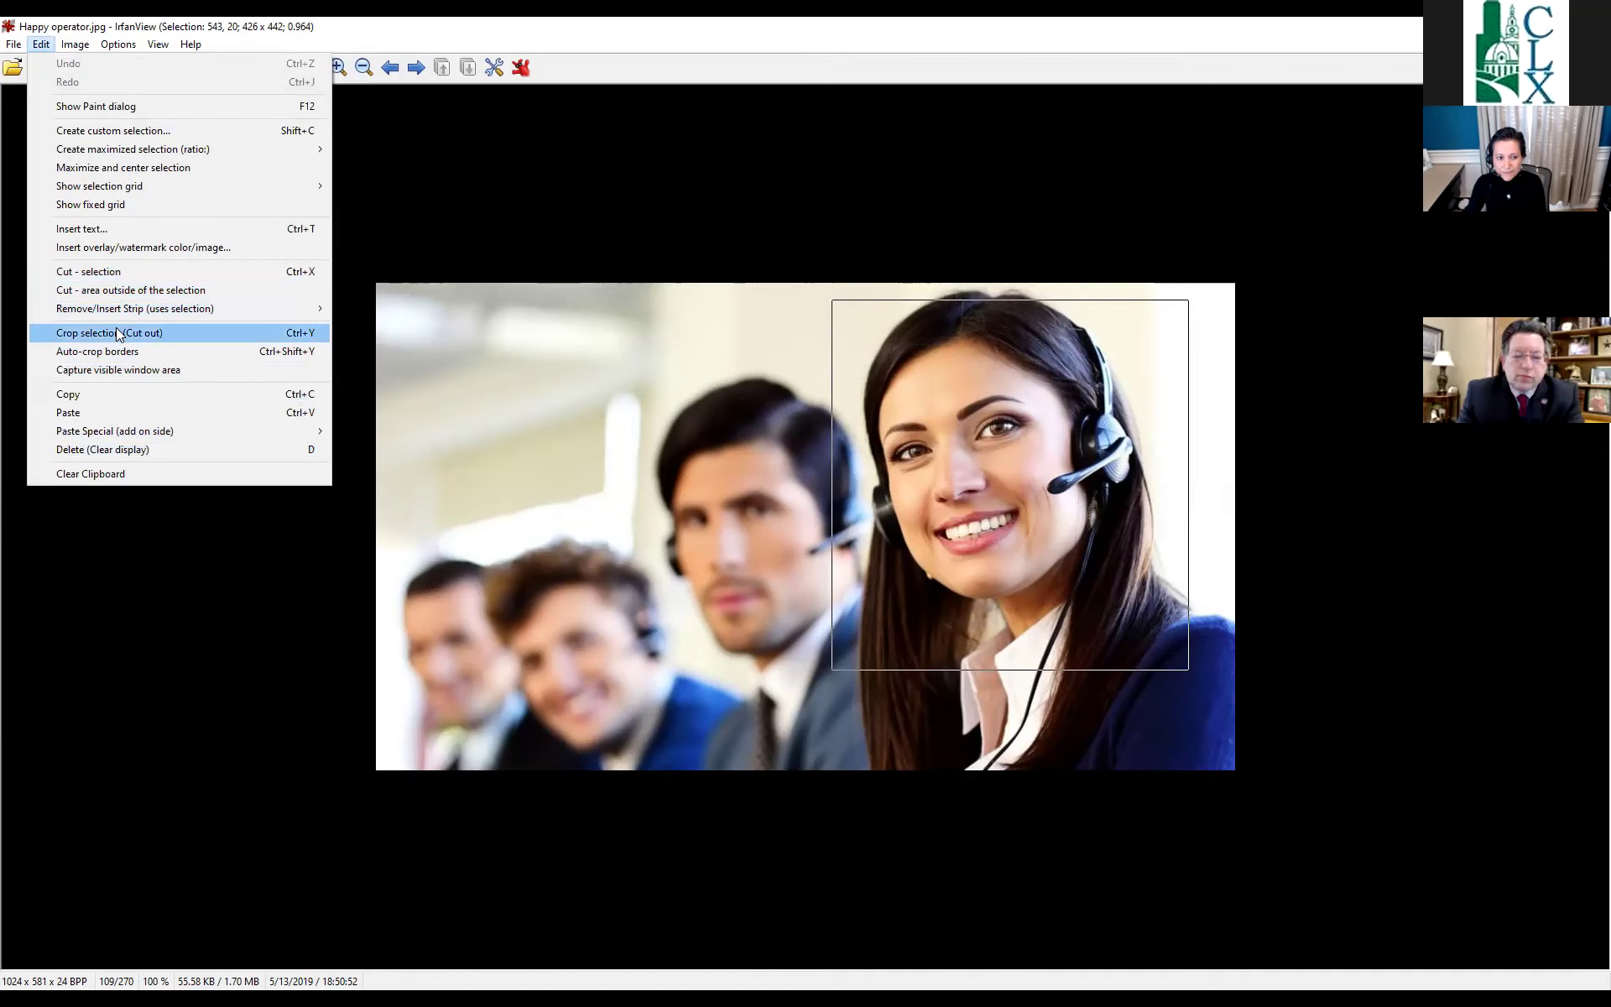
left_click(115, 331)
Try a Snowflake shape edge on the portrait, then undo it.
left_click(76, 44)
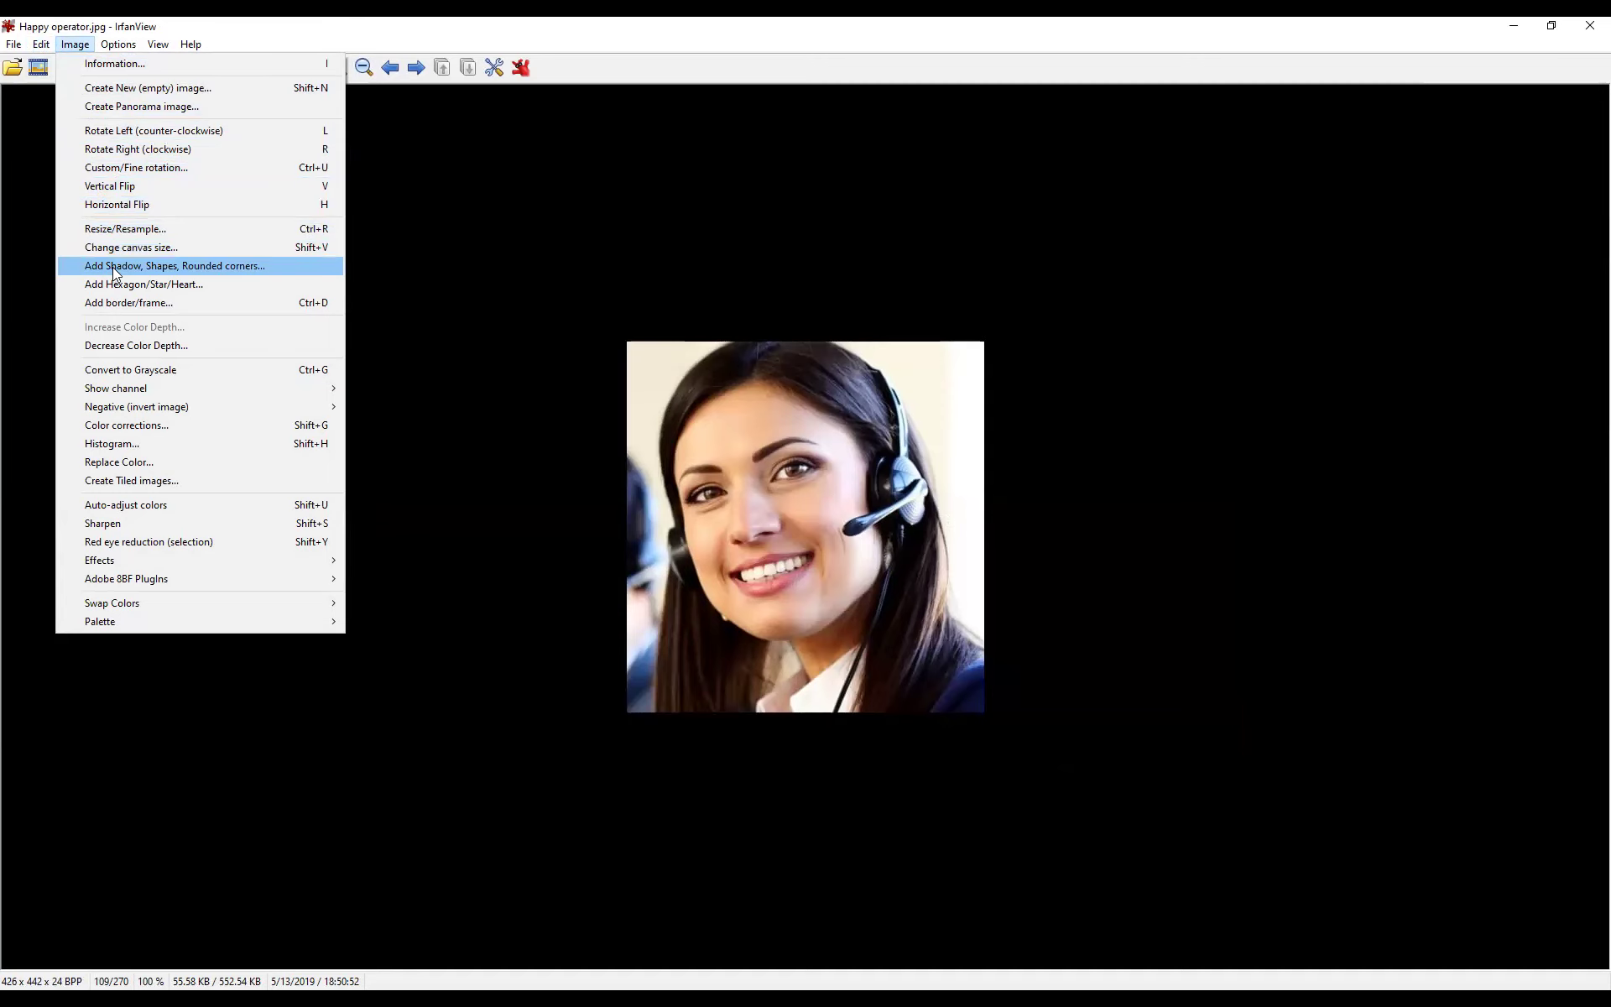
left_click(113, 267)
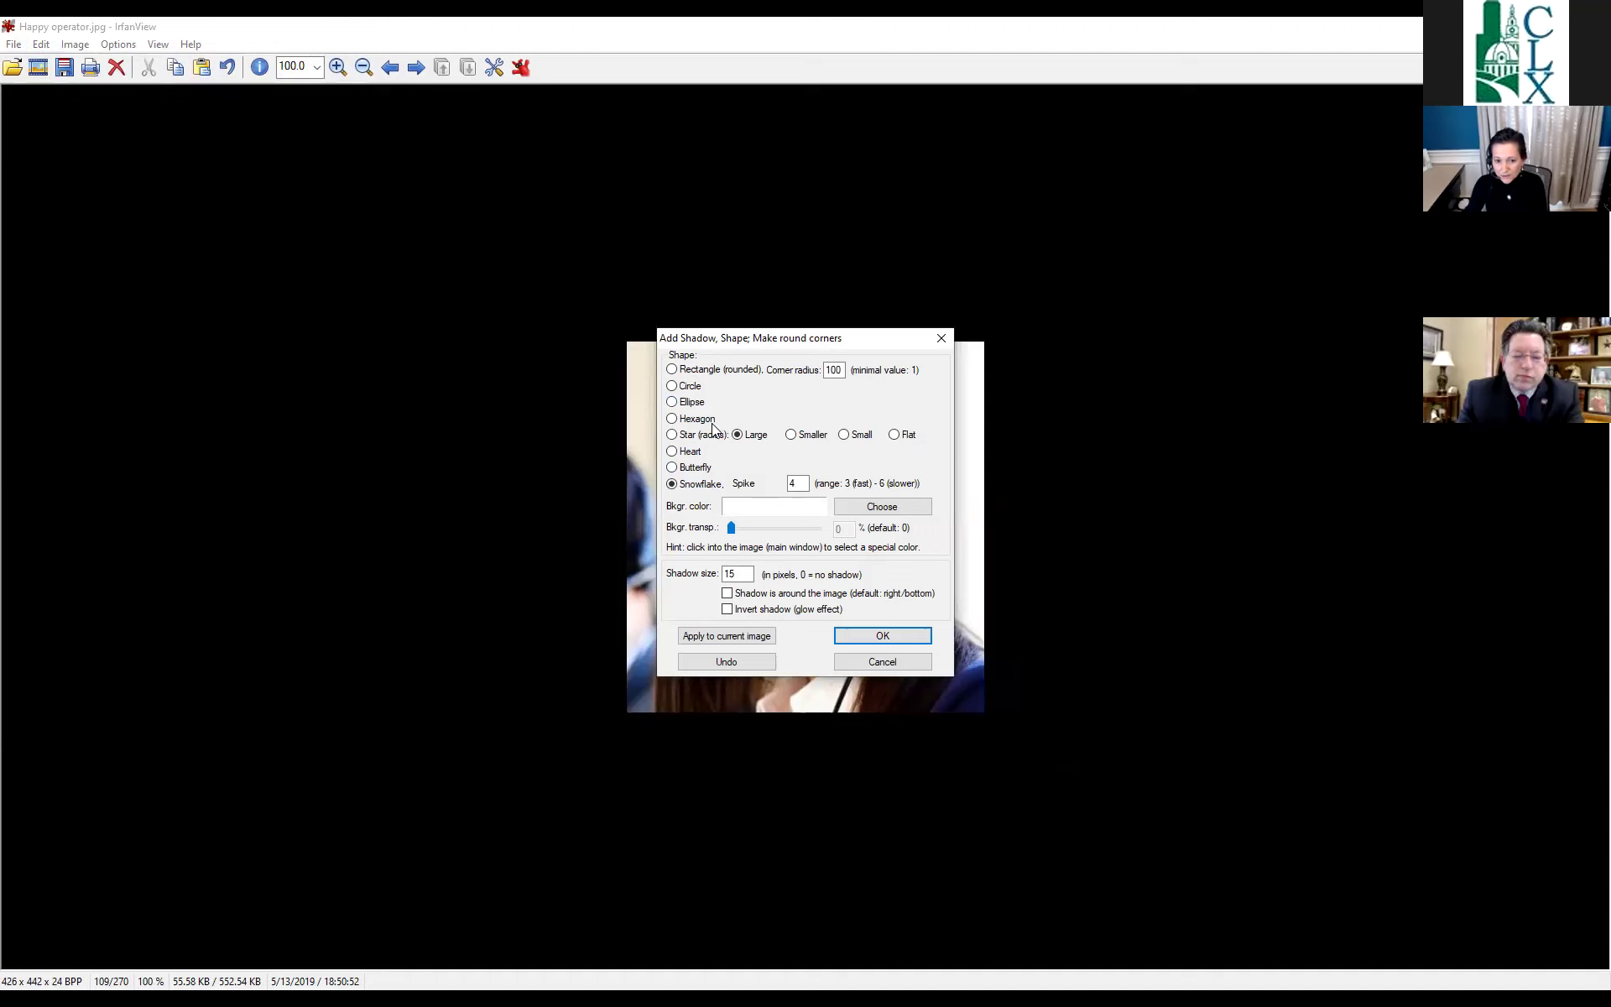
left_click(866, 631)
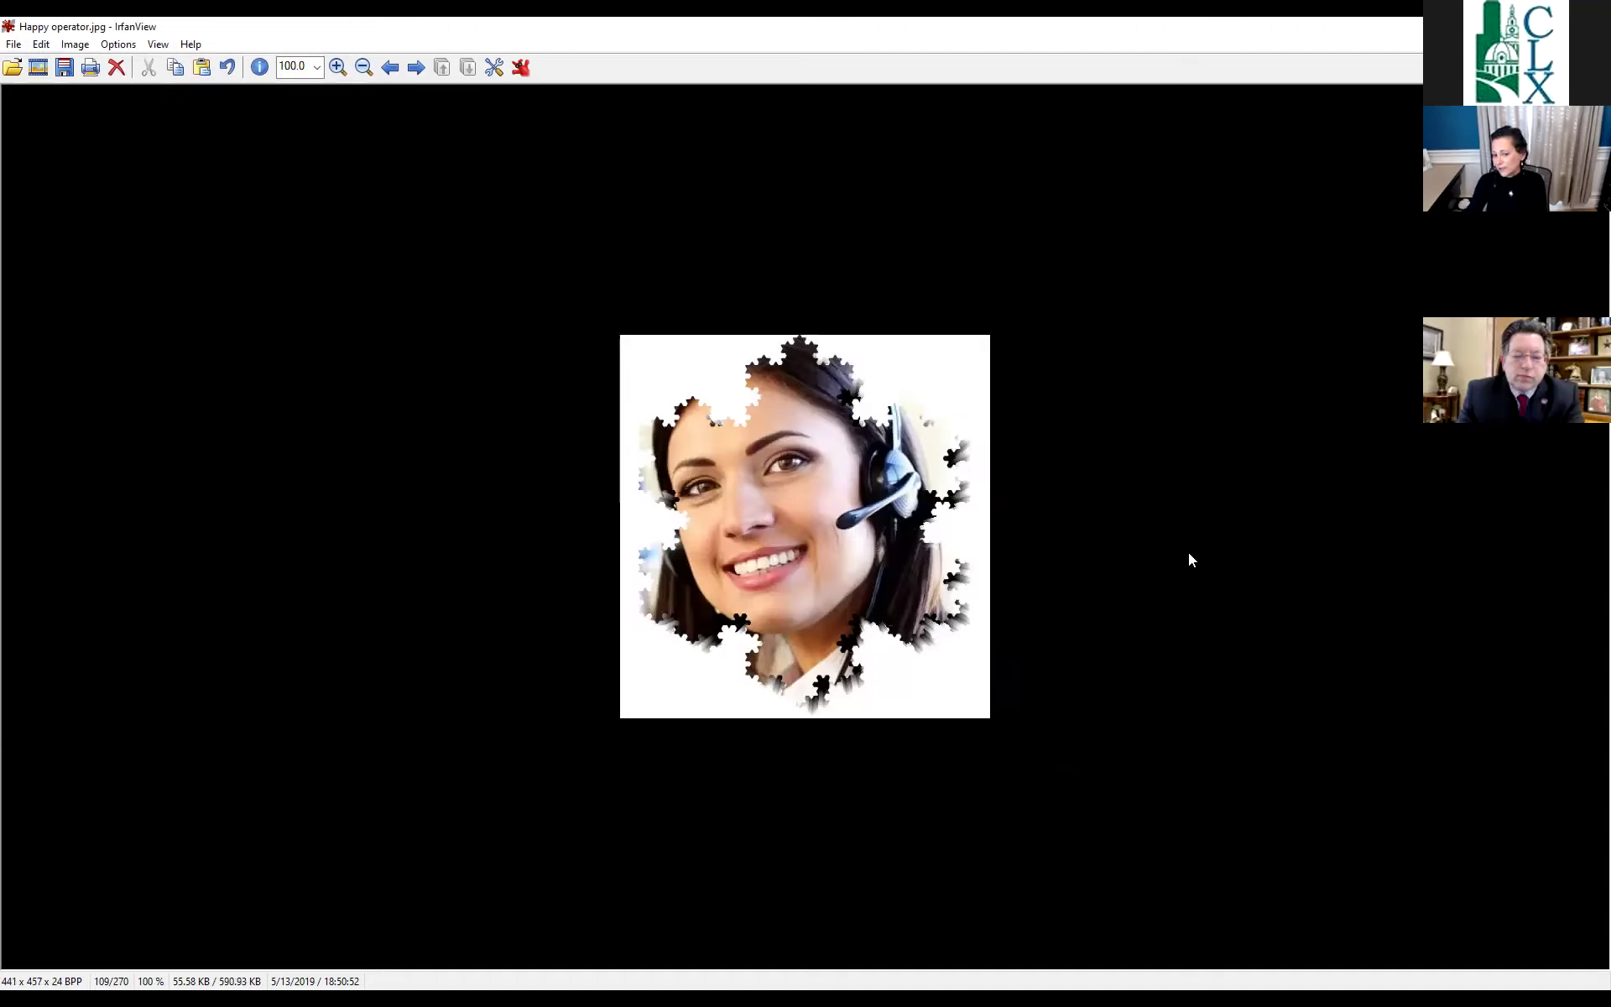
left_click(226, 66)
left_click(75, 43)
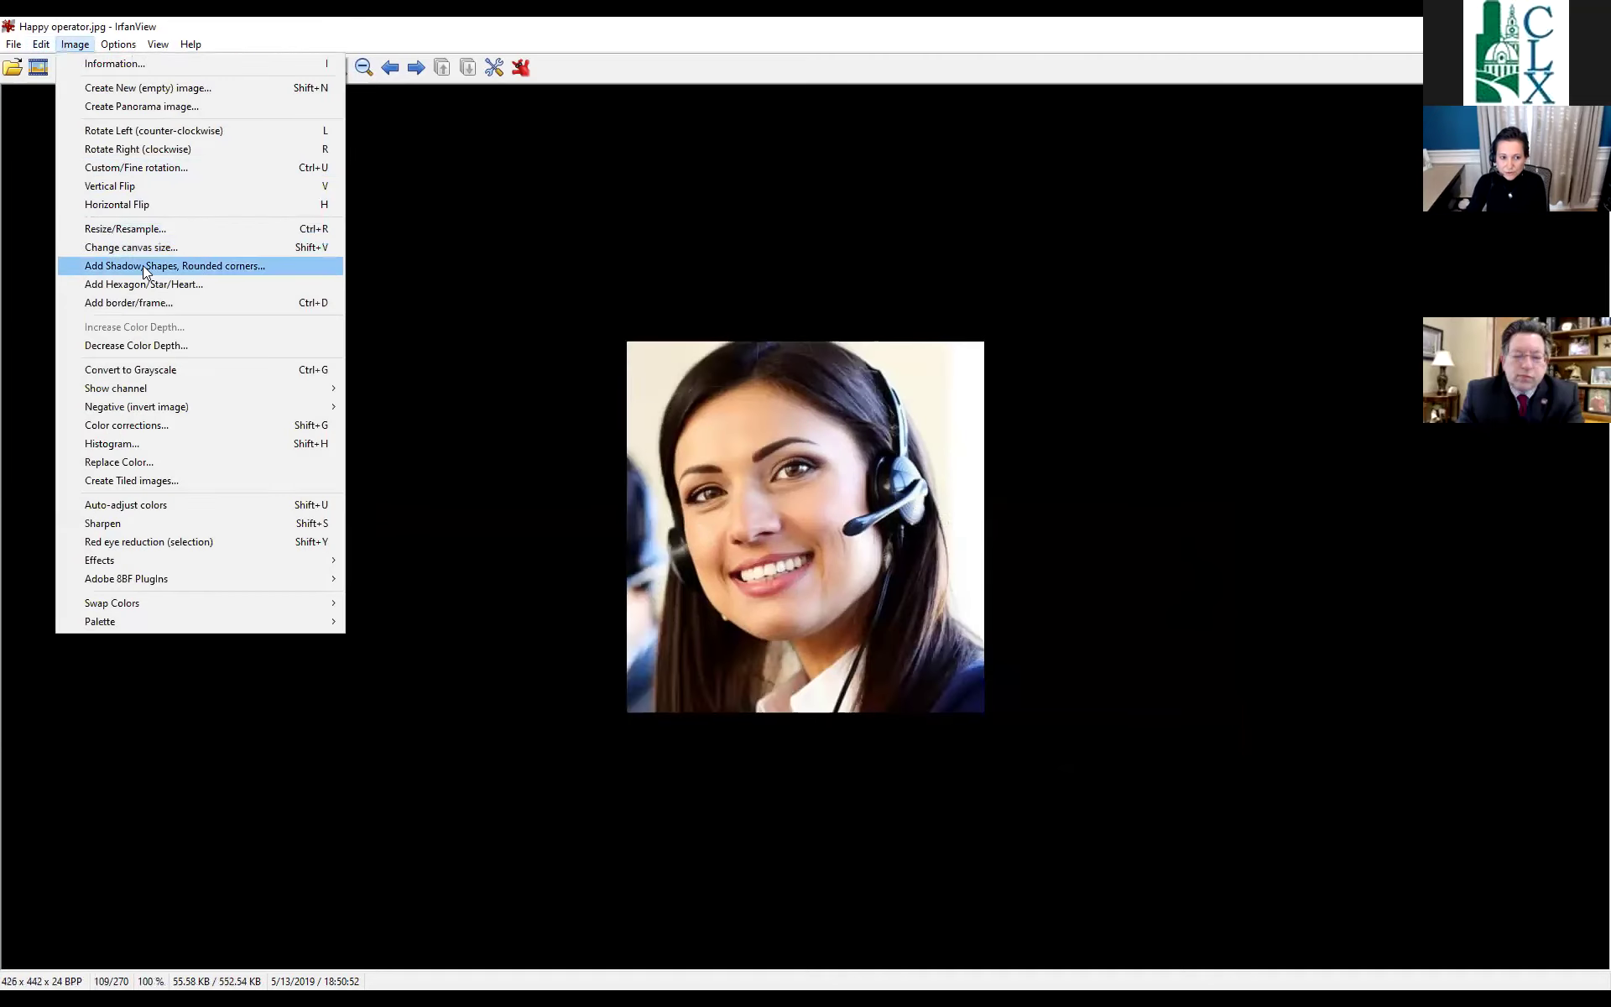
Apply the Star shape with drop shadow to the portrait, making it 441 x 457 pixels.
left_click(143, 267)
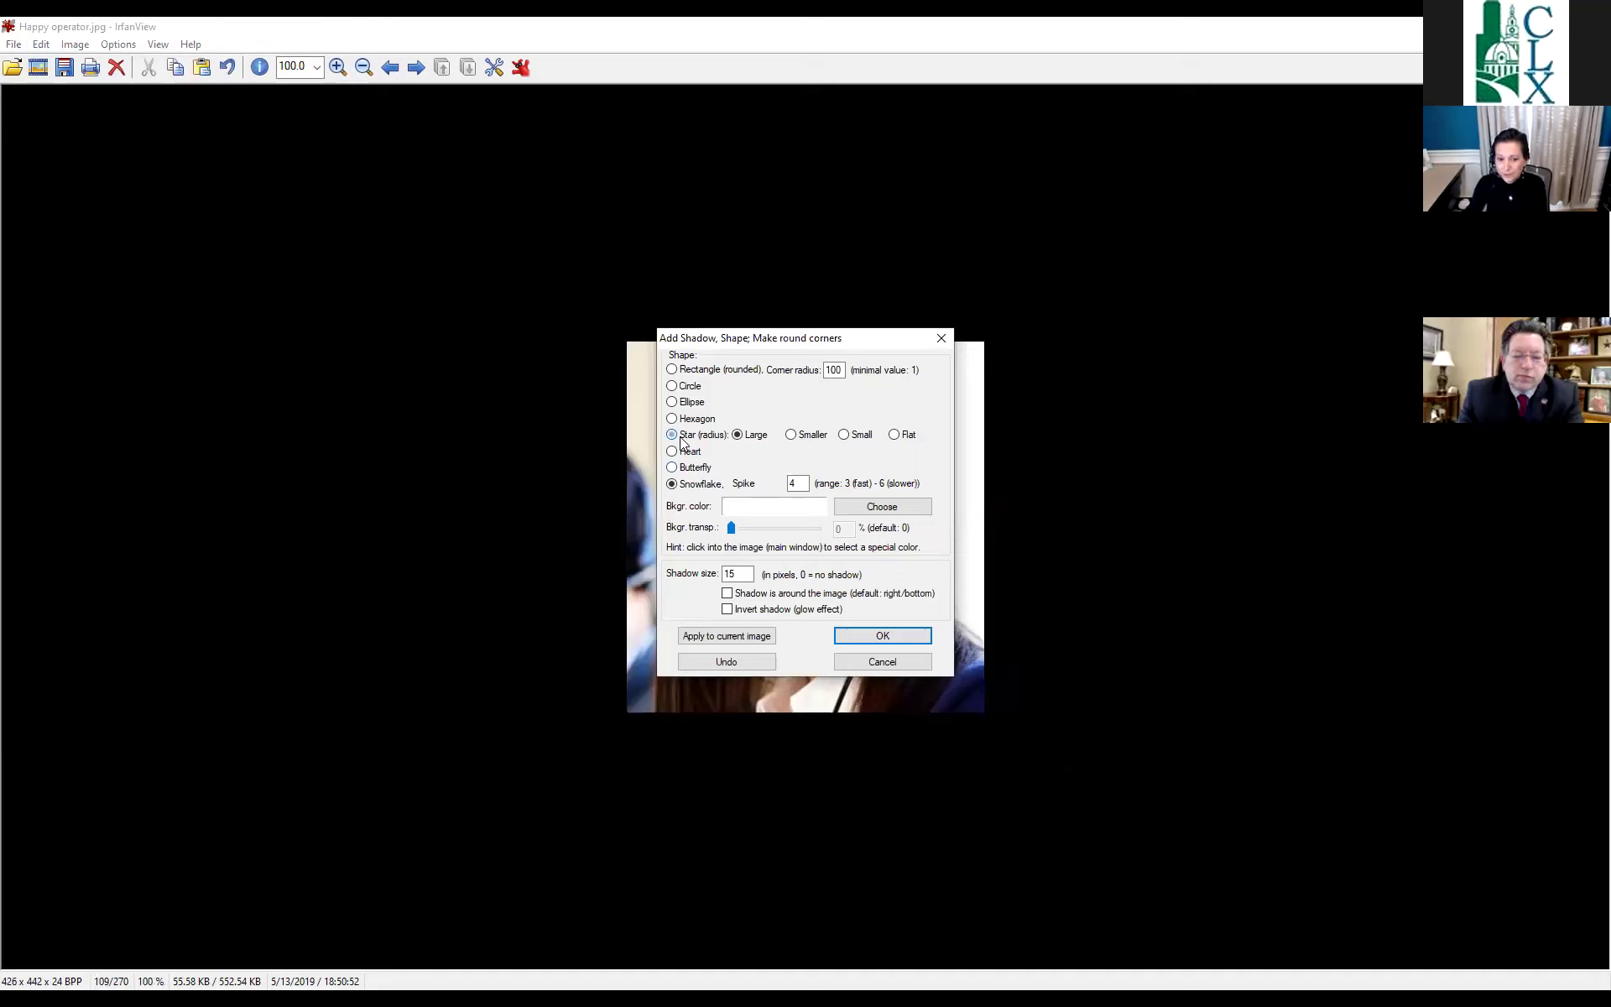
left_click(866, 633)
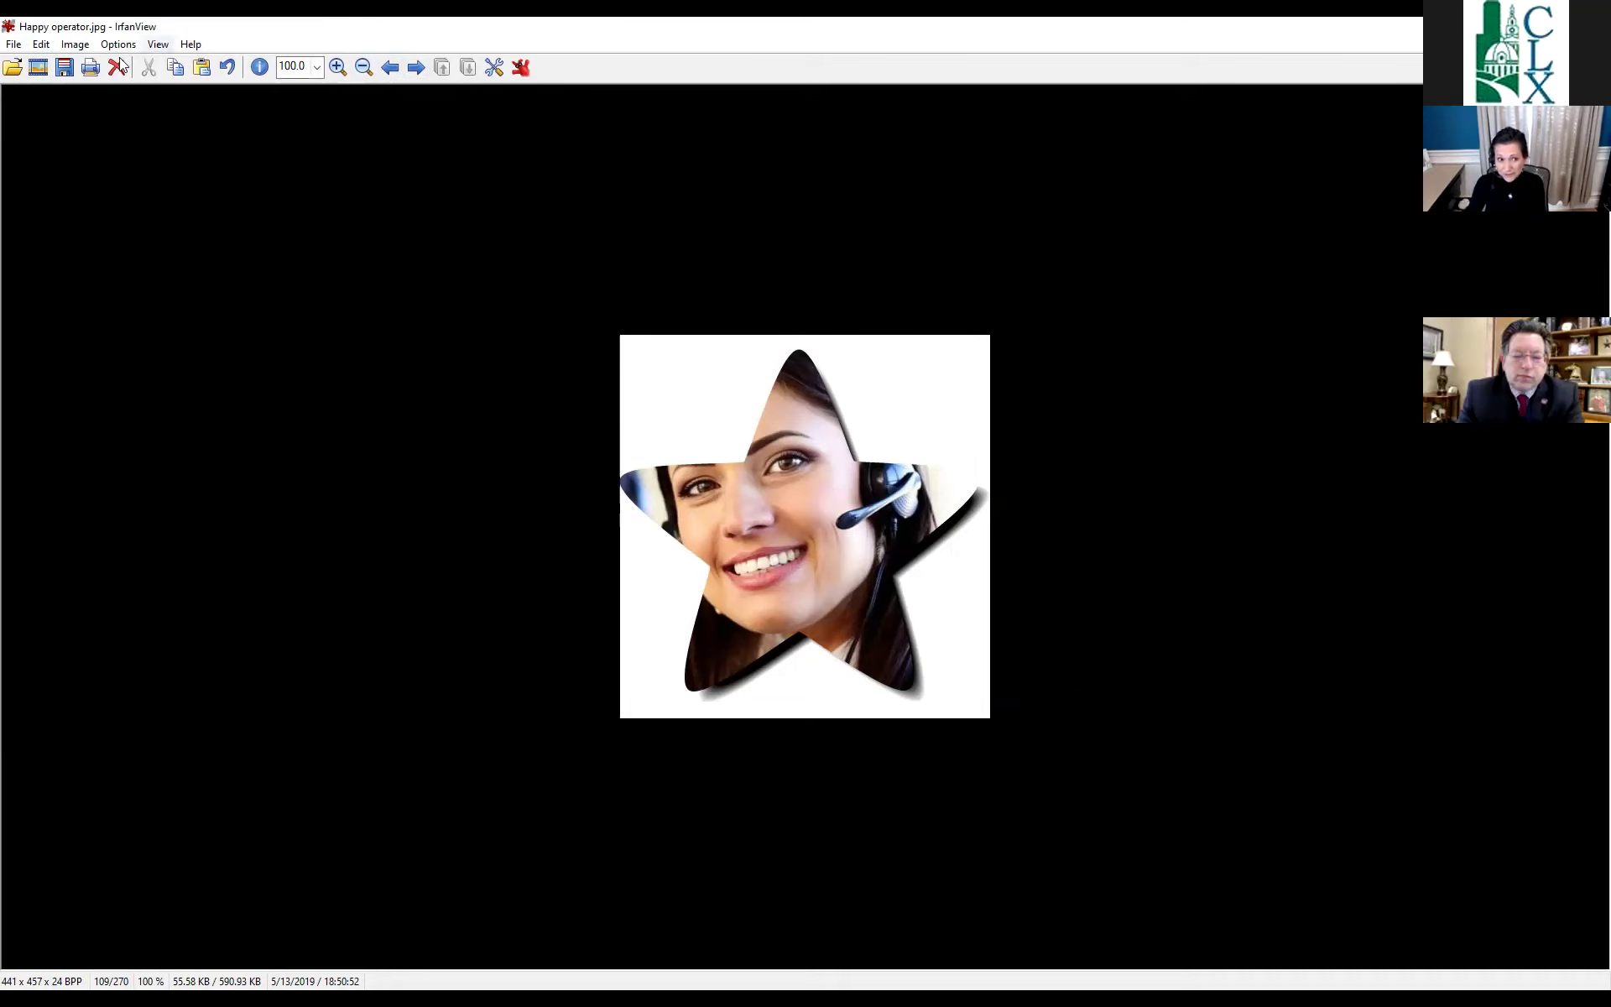
left_click(14, 45)
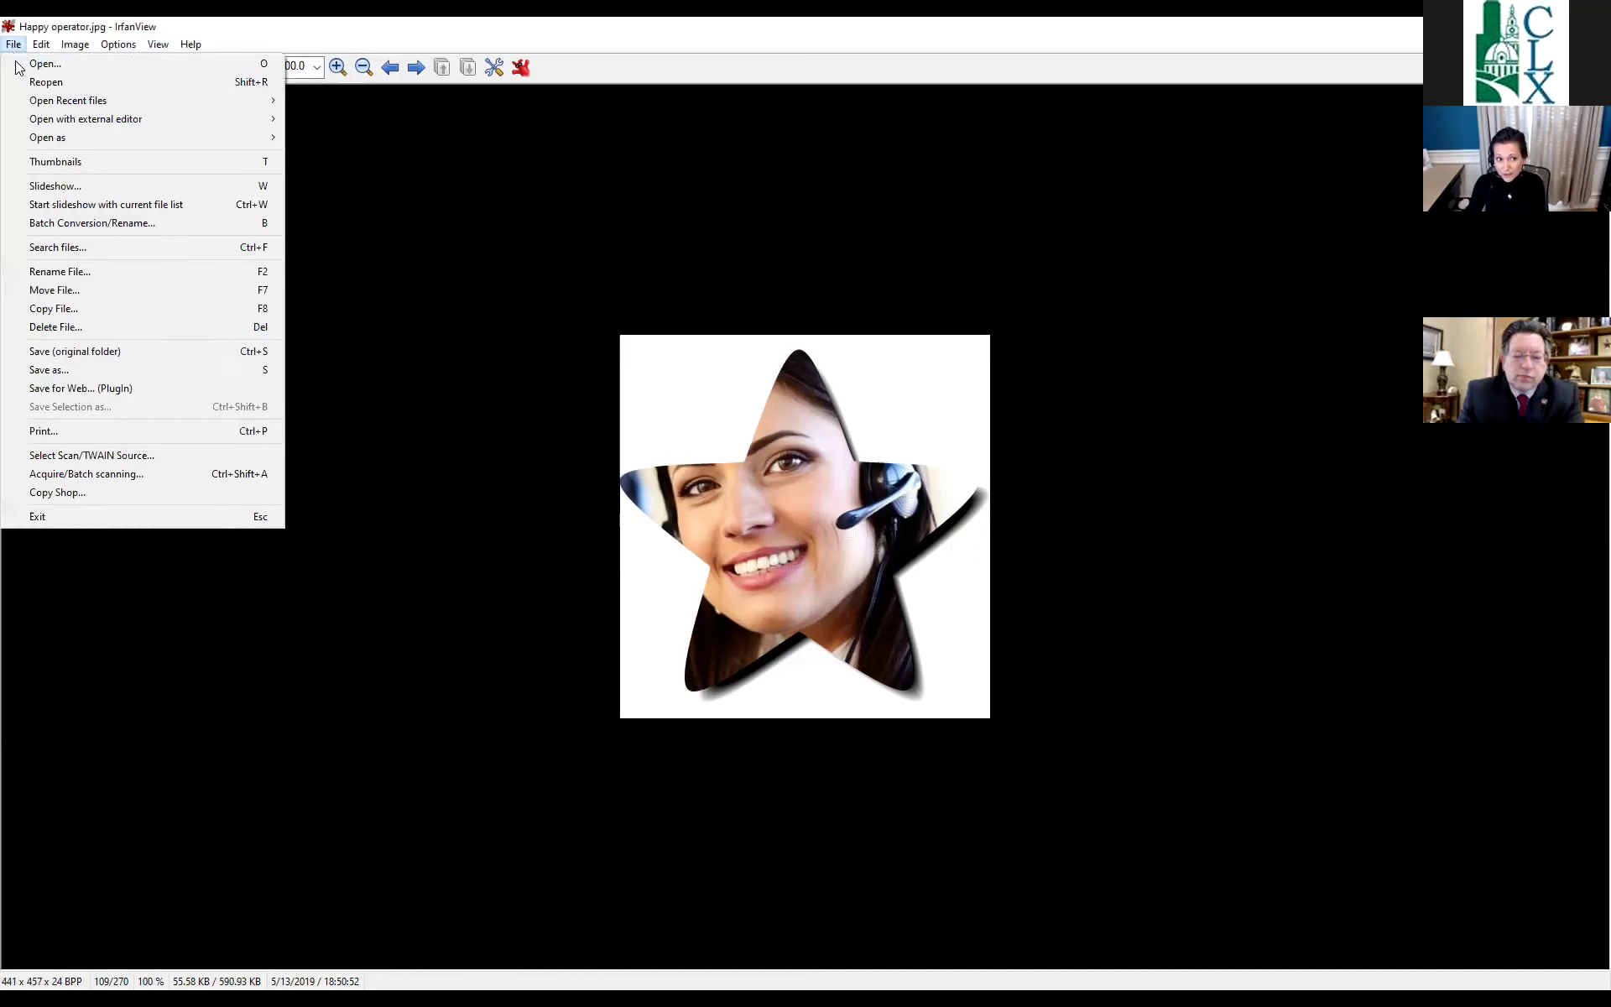
Reload the original 1024 x 581 Happy operator.jpg, discarding the star cutout and shadow.
left_click(20, 77)
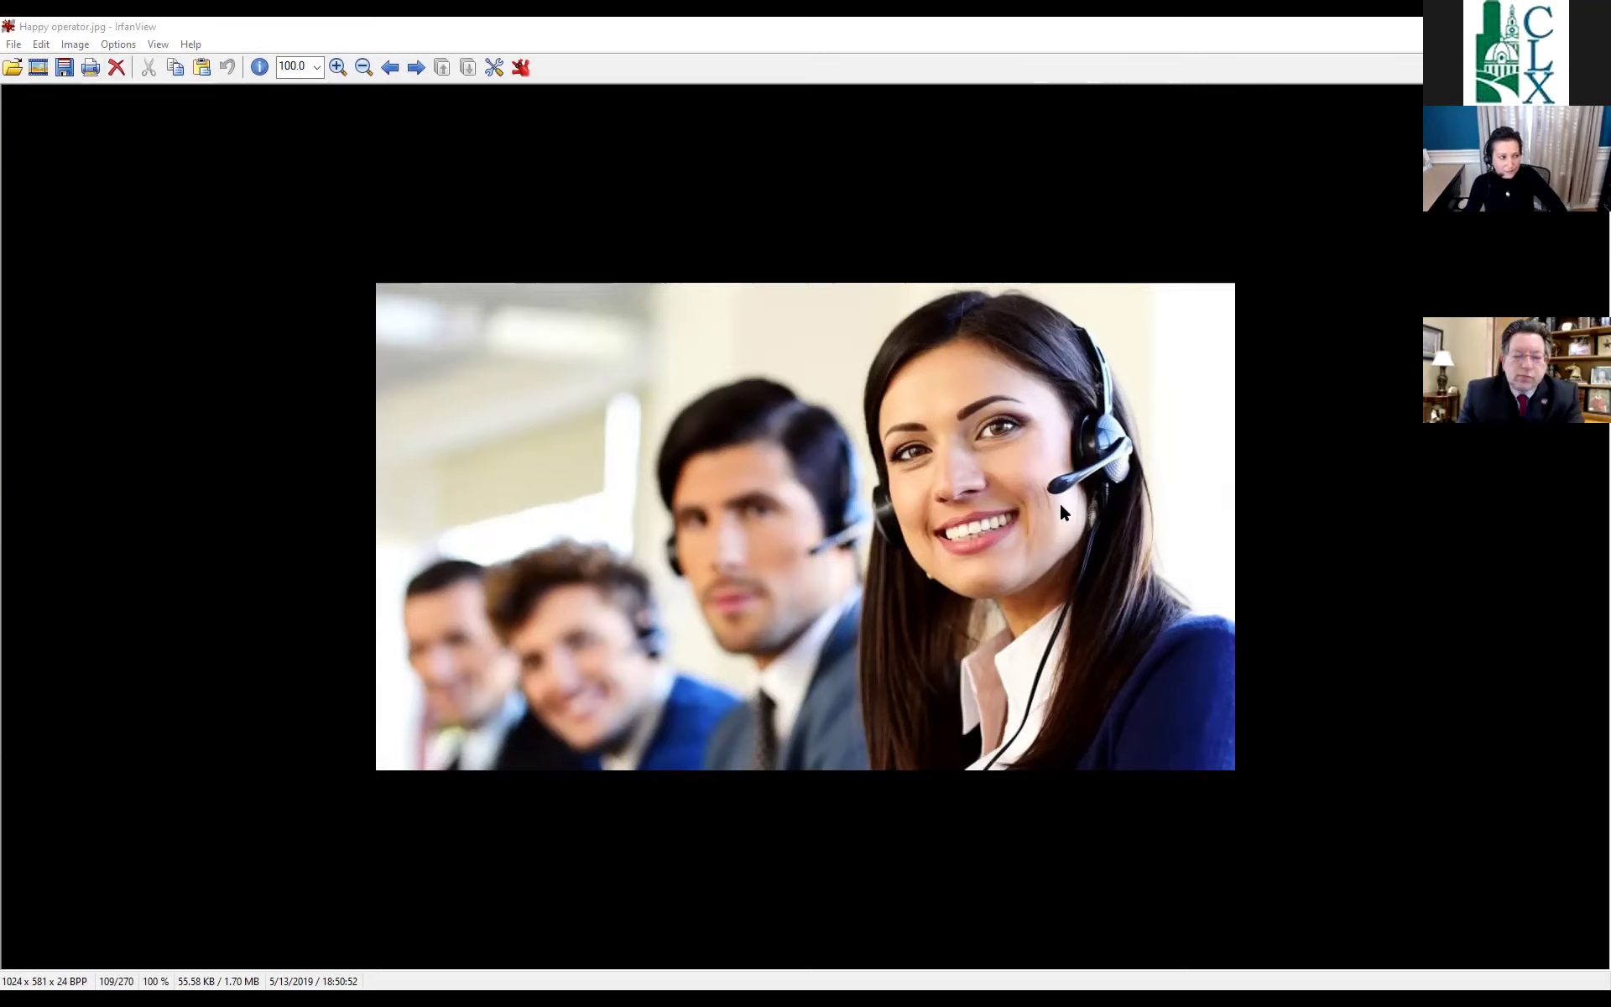
key("alt+Tab")
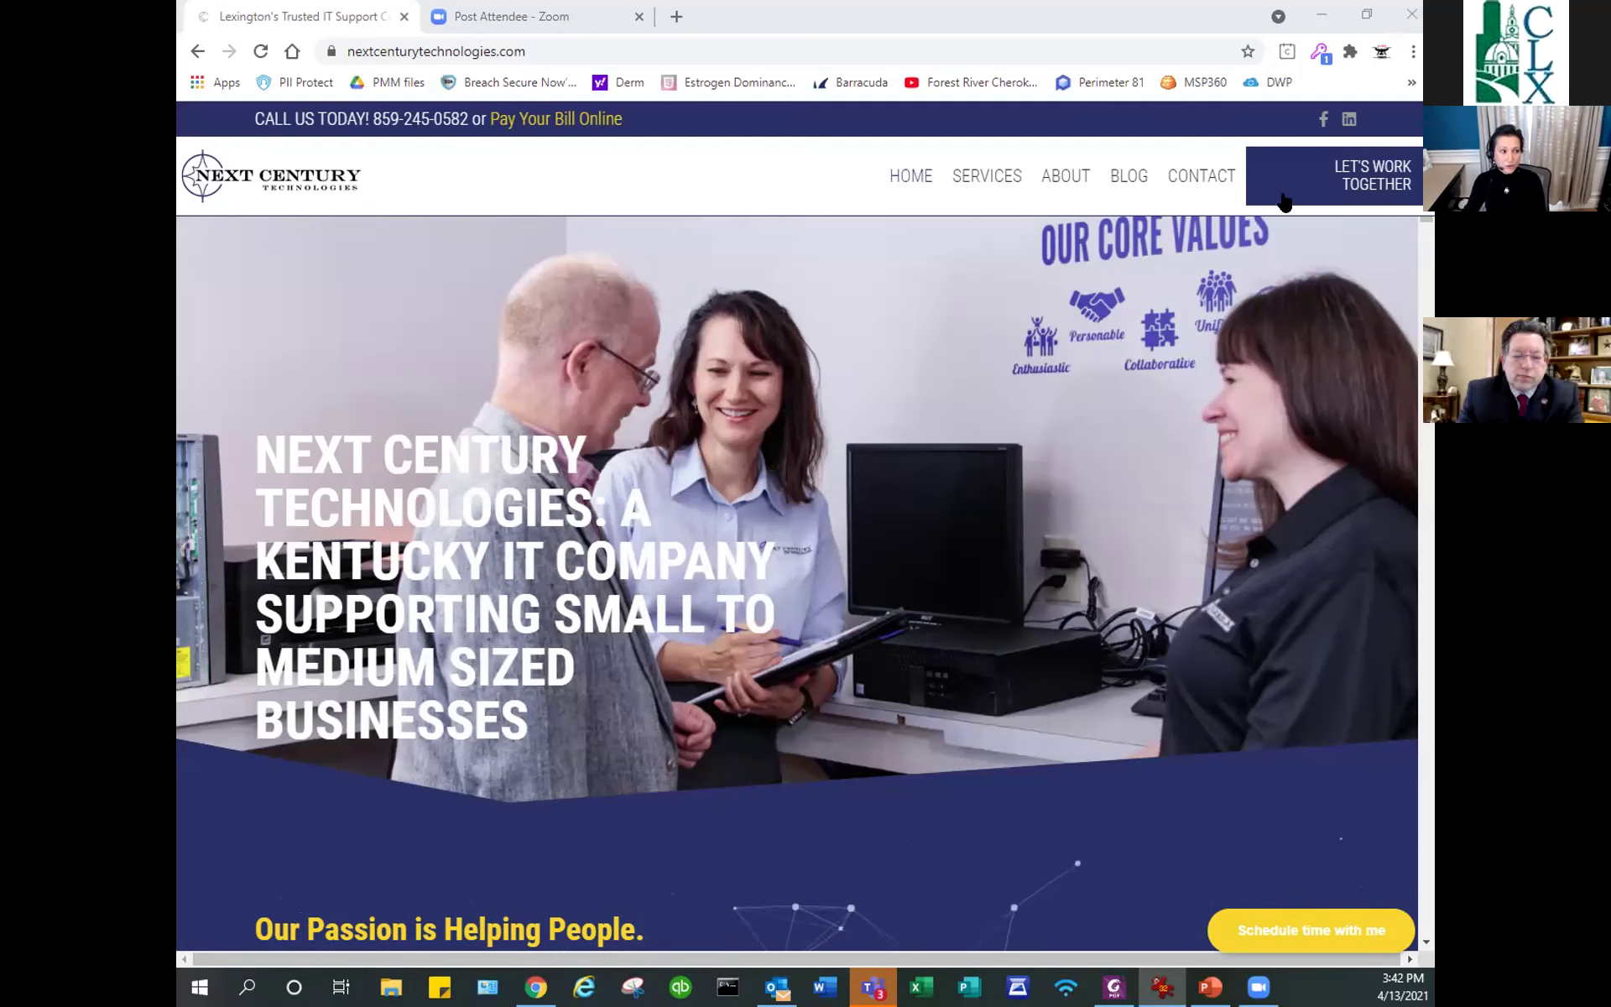
Pick the 11:30am slot on Thursday, April 15, 2021 and confirm it.
left_click(1277, 931)
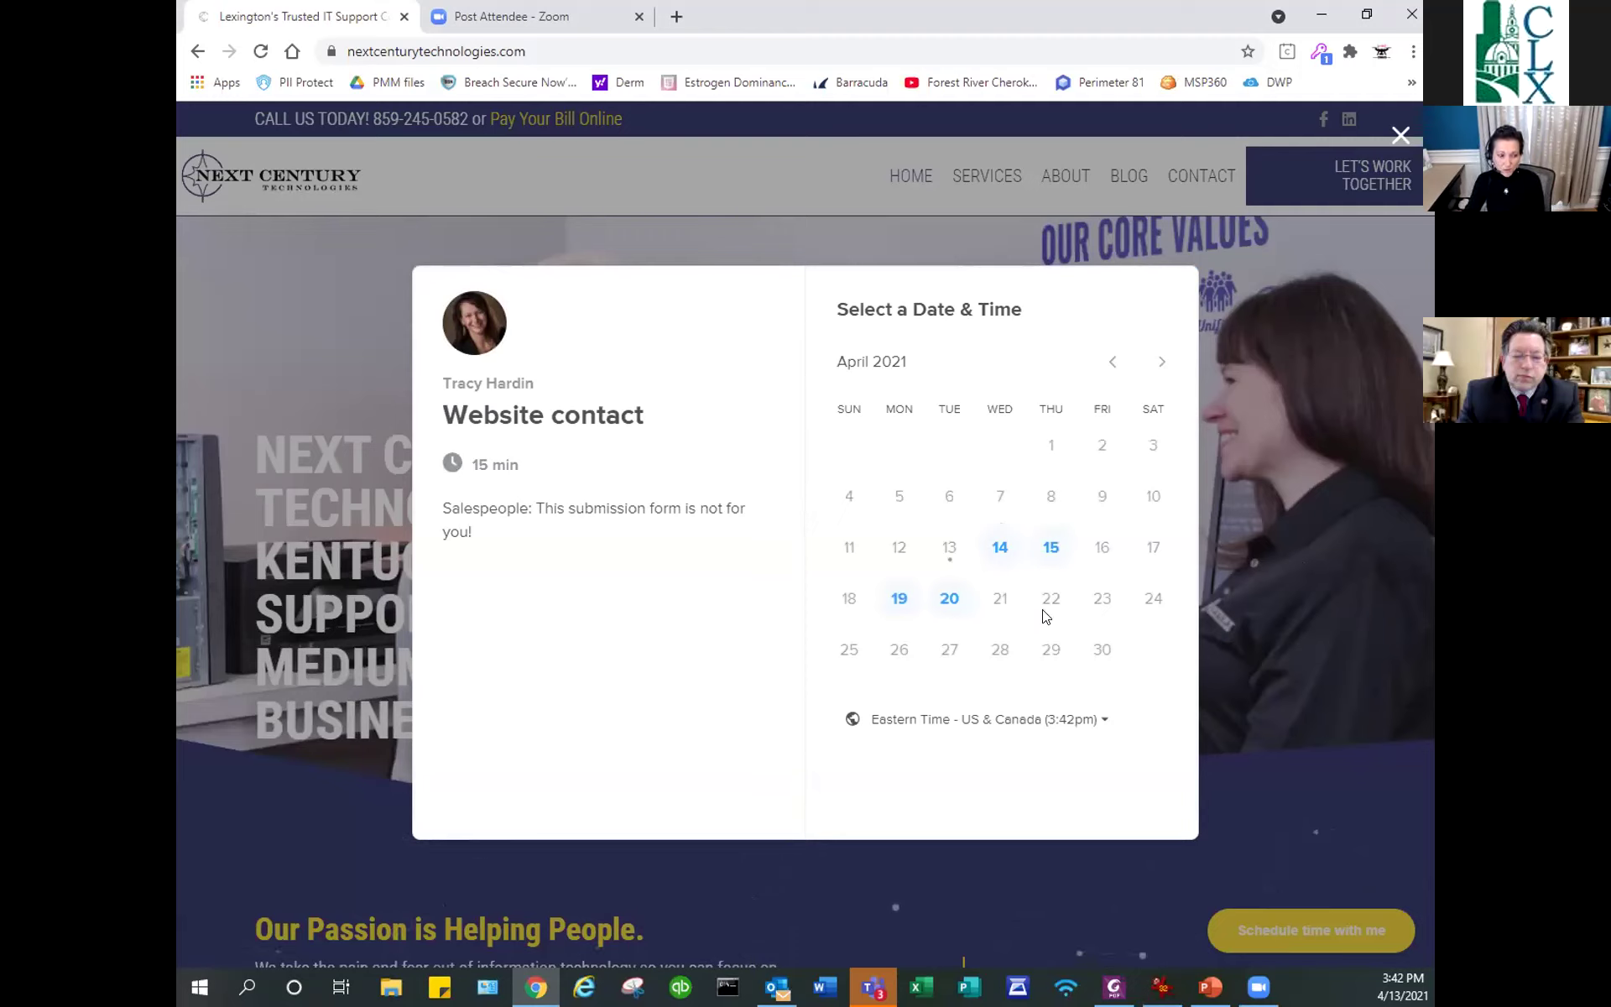
left_click(1052, 550)
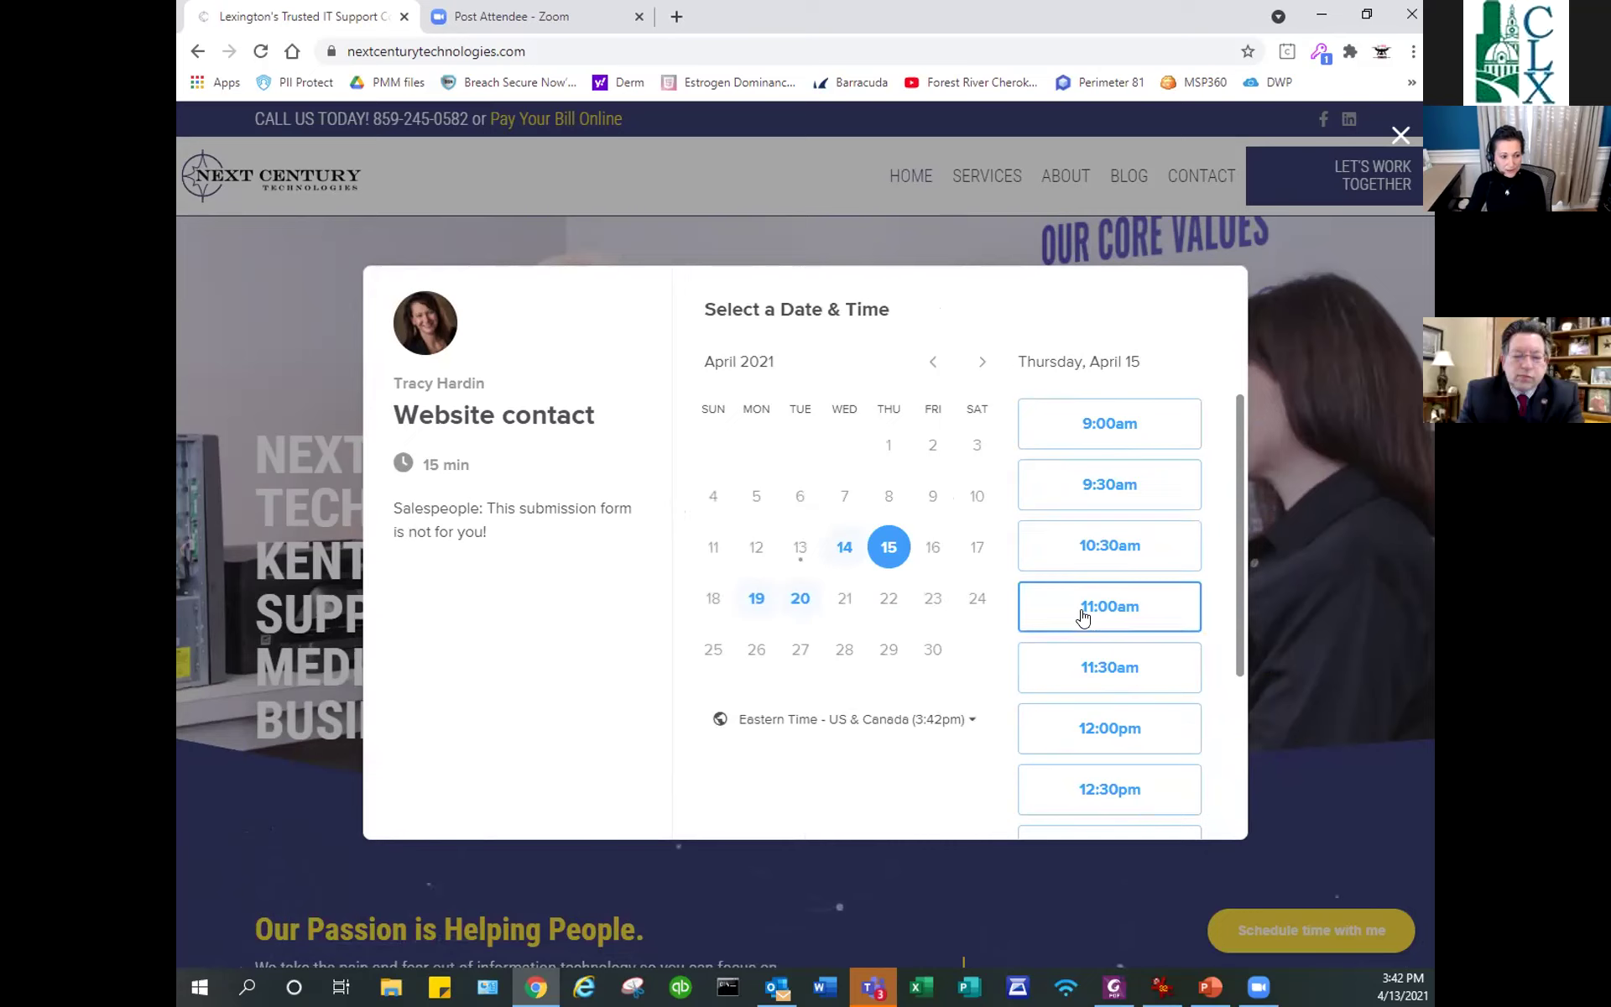
left_click(1079, 667)
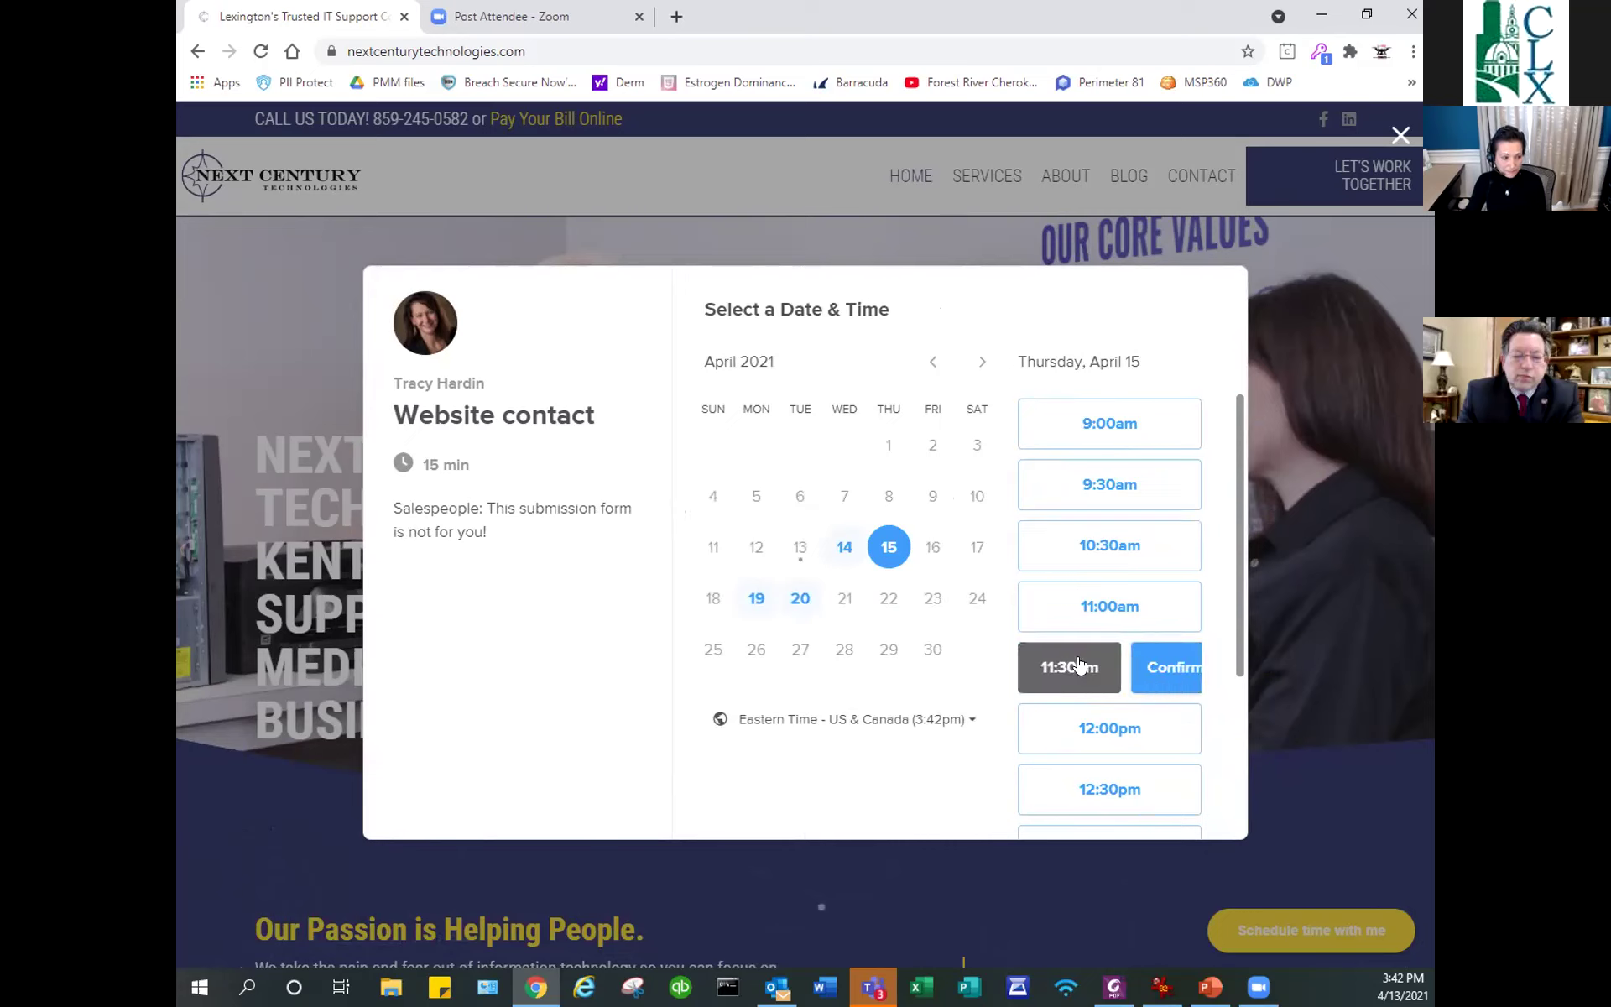
left_click(1151, 667)
left_click_drag(844, 380, 654, 379)
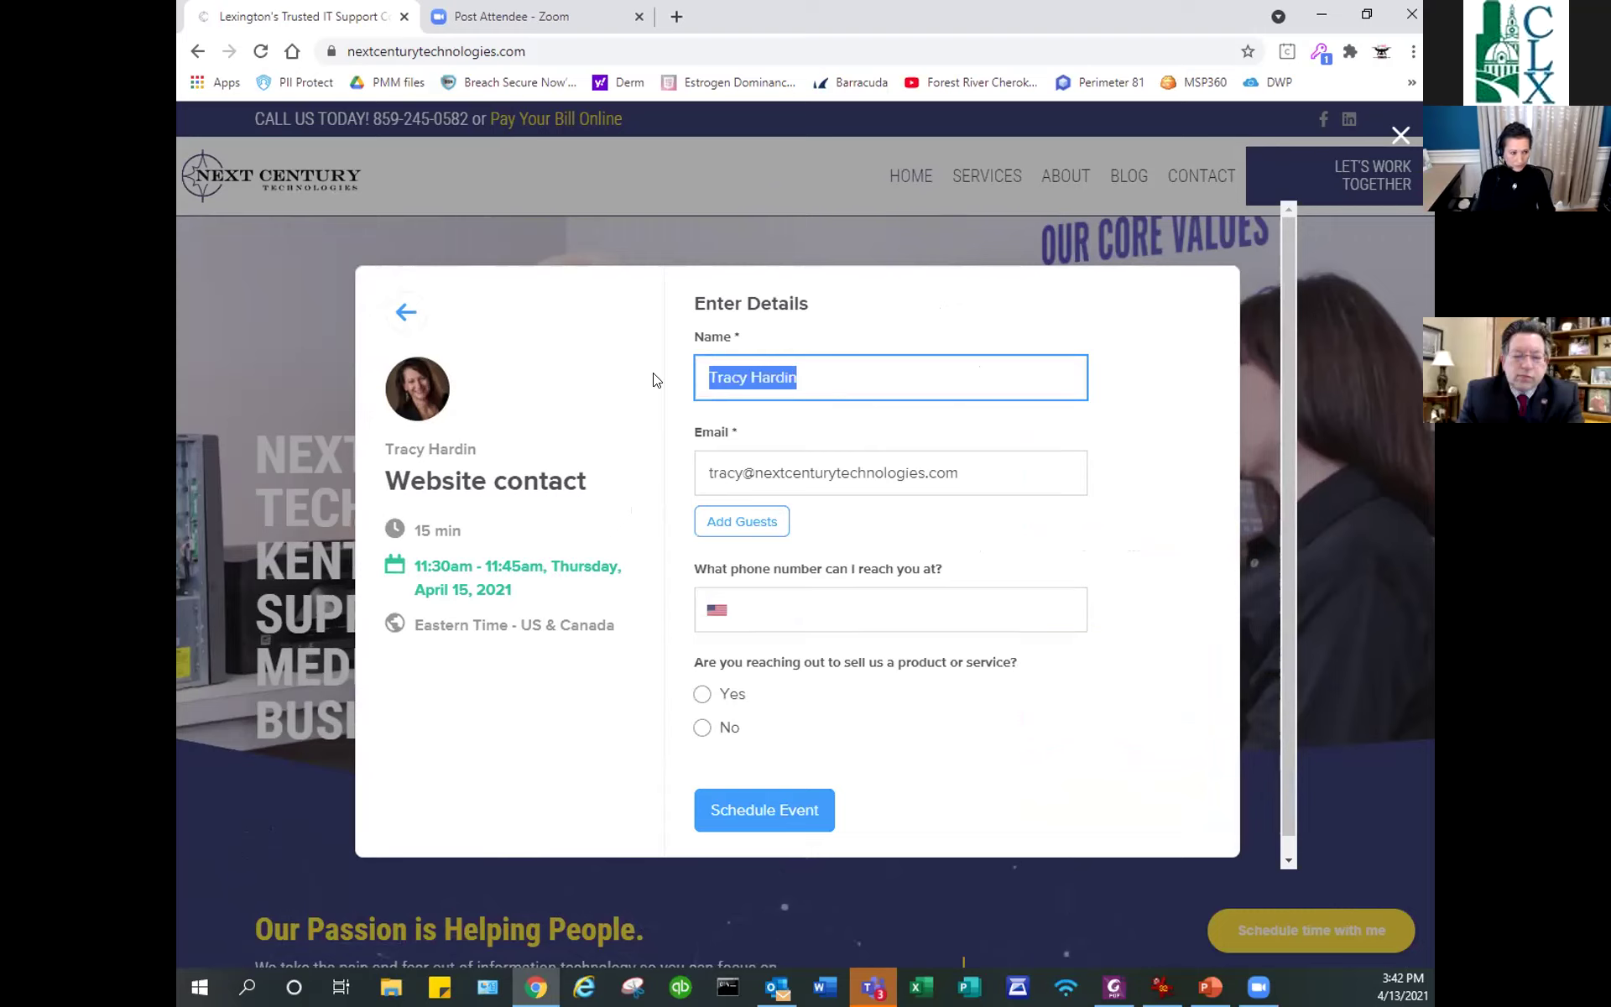
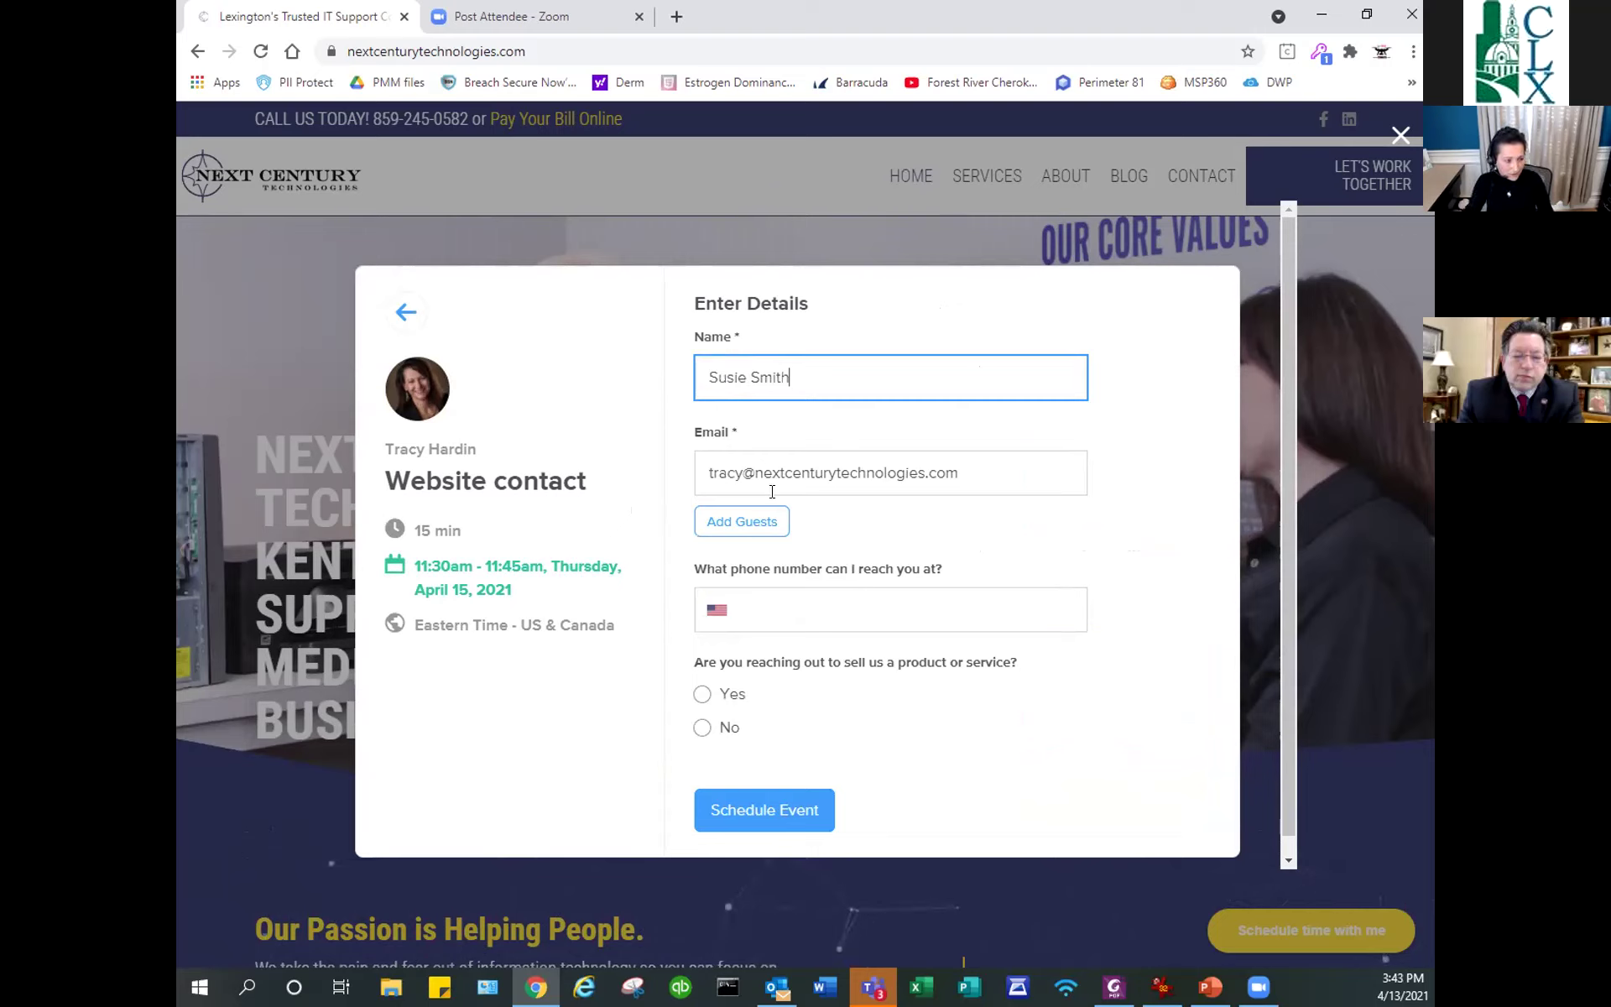
Enter the invitee's name and phone number, answer No to sales, and schedule the event.
left_click(781, 606)
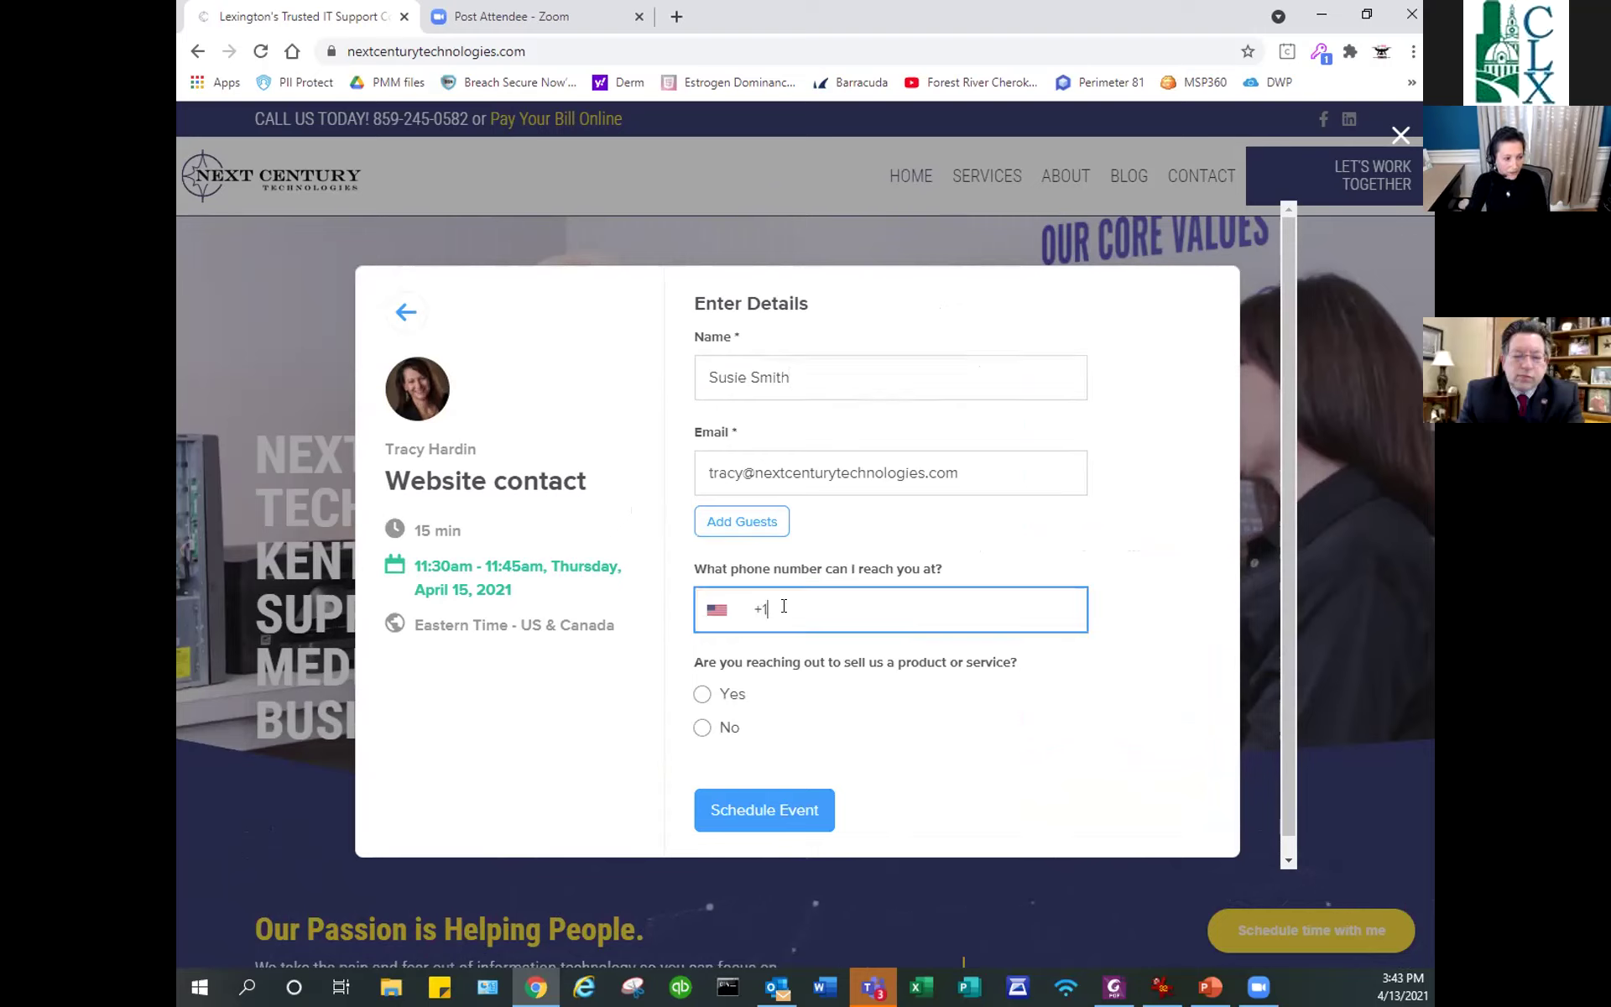
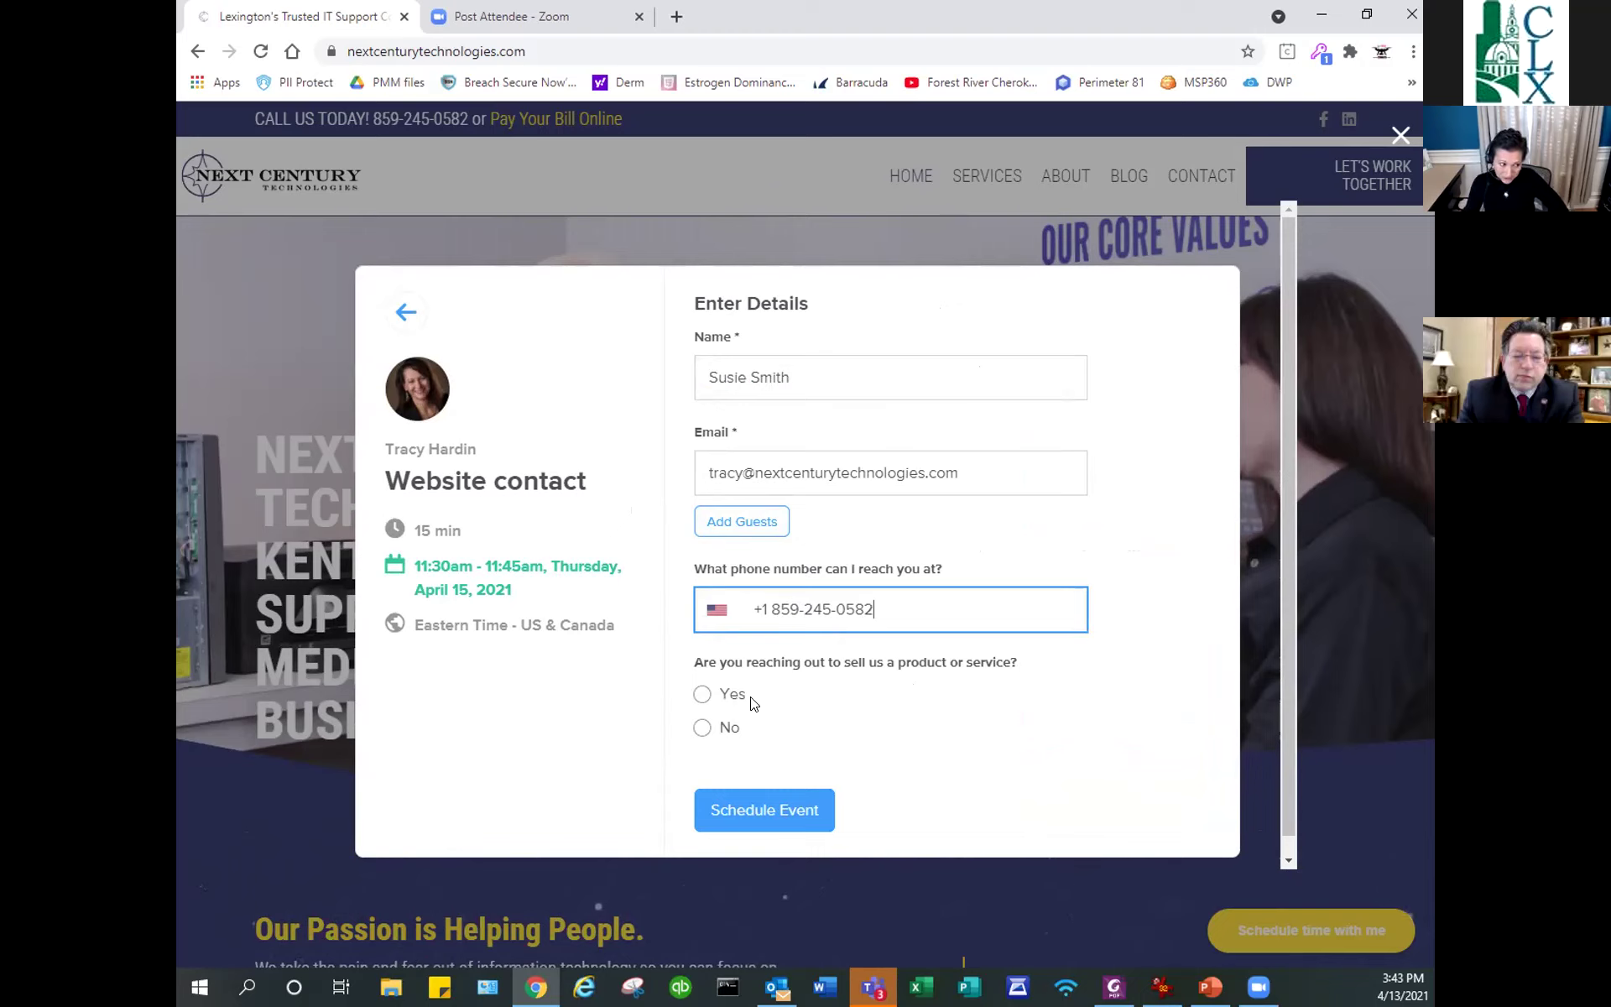
left_click(702, 729)
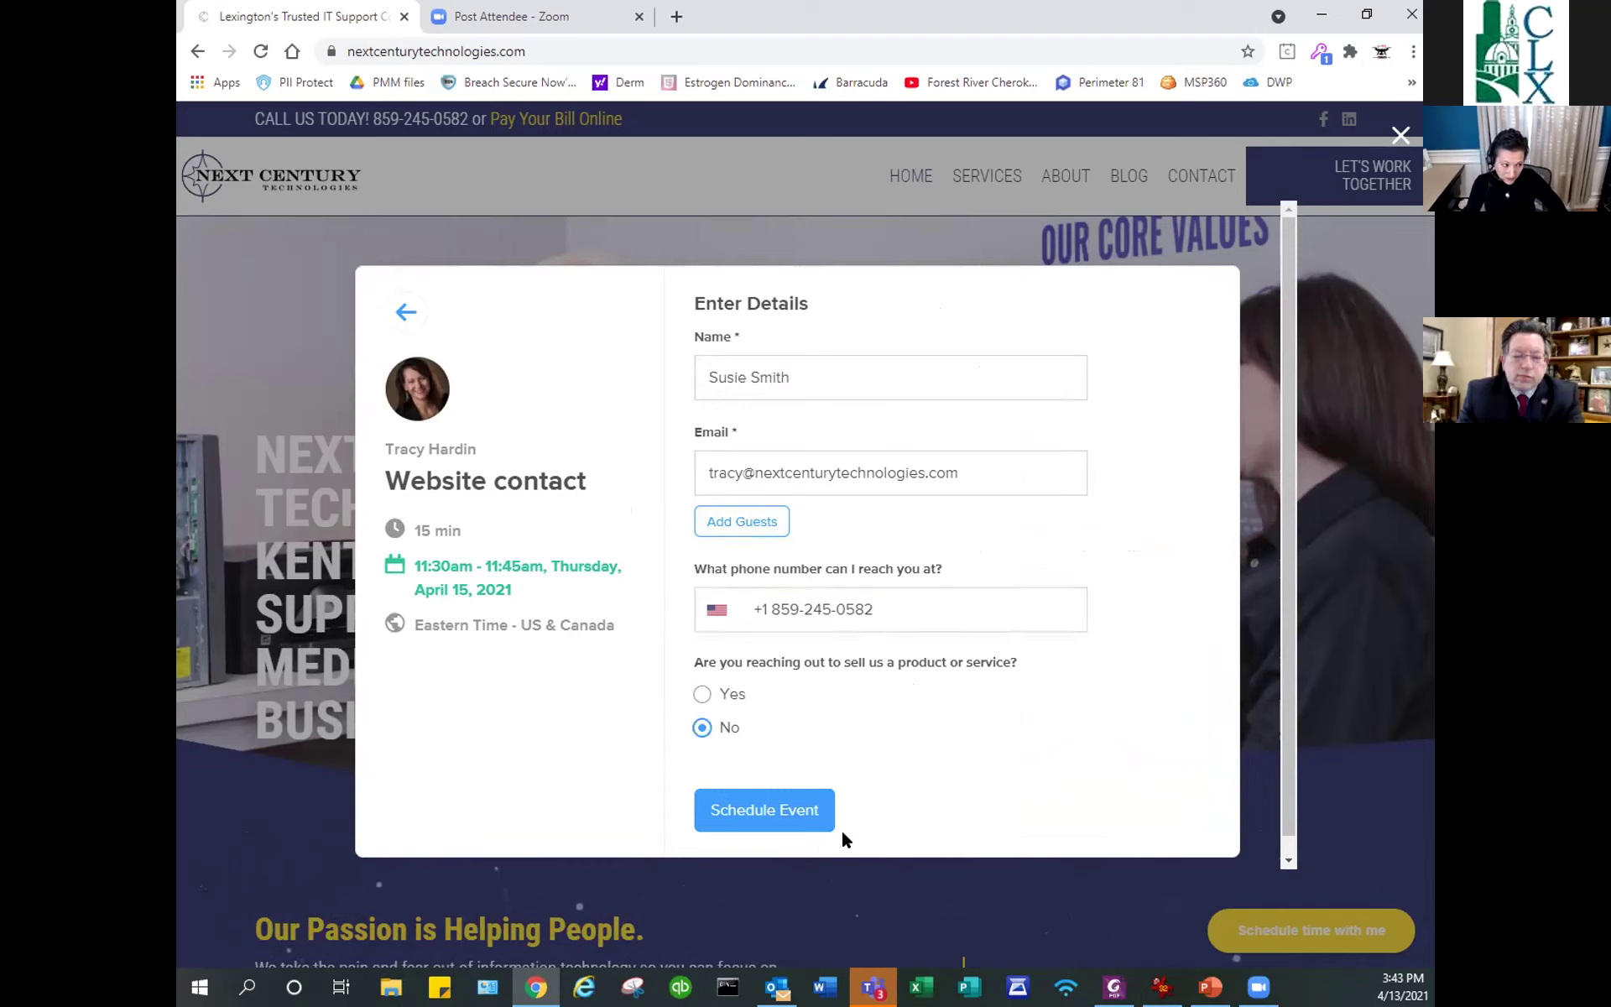
left_click(797, 809)
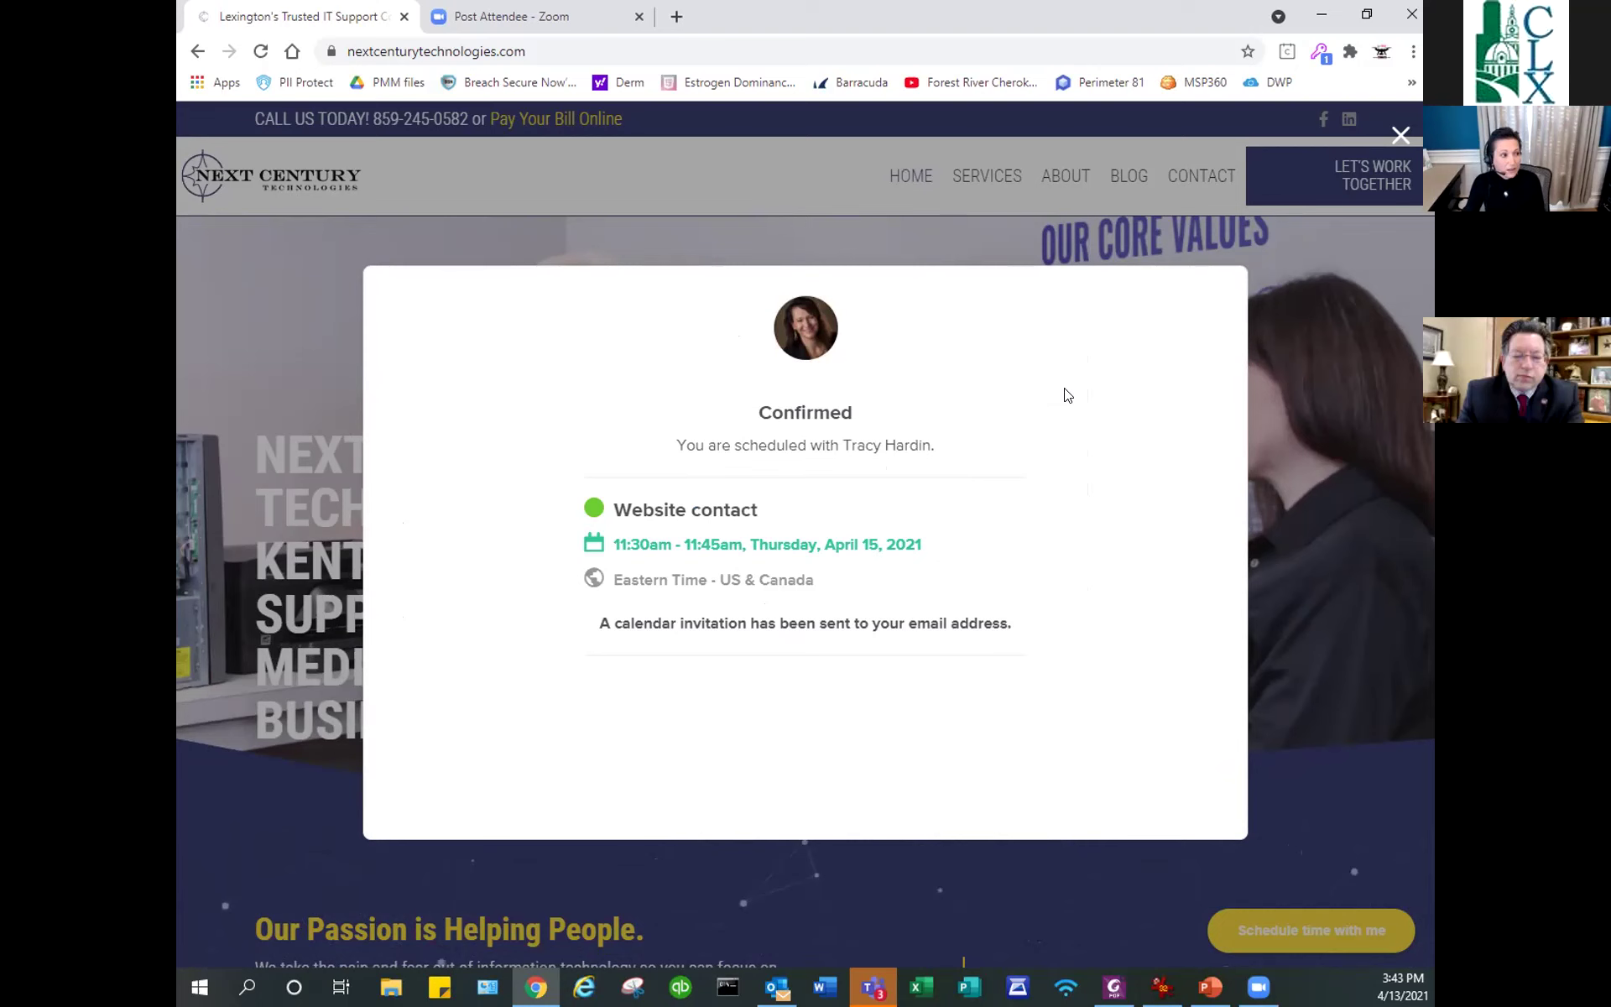
Check the Calendly New Event e-mail for the April 15 booking in Outlook, then return to Chrome.
left_click(777, 986)
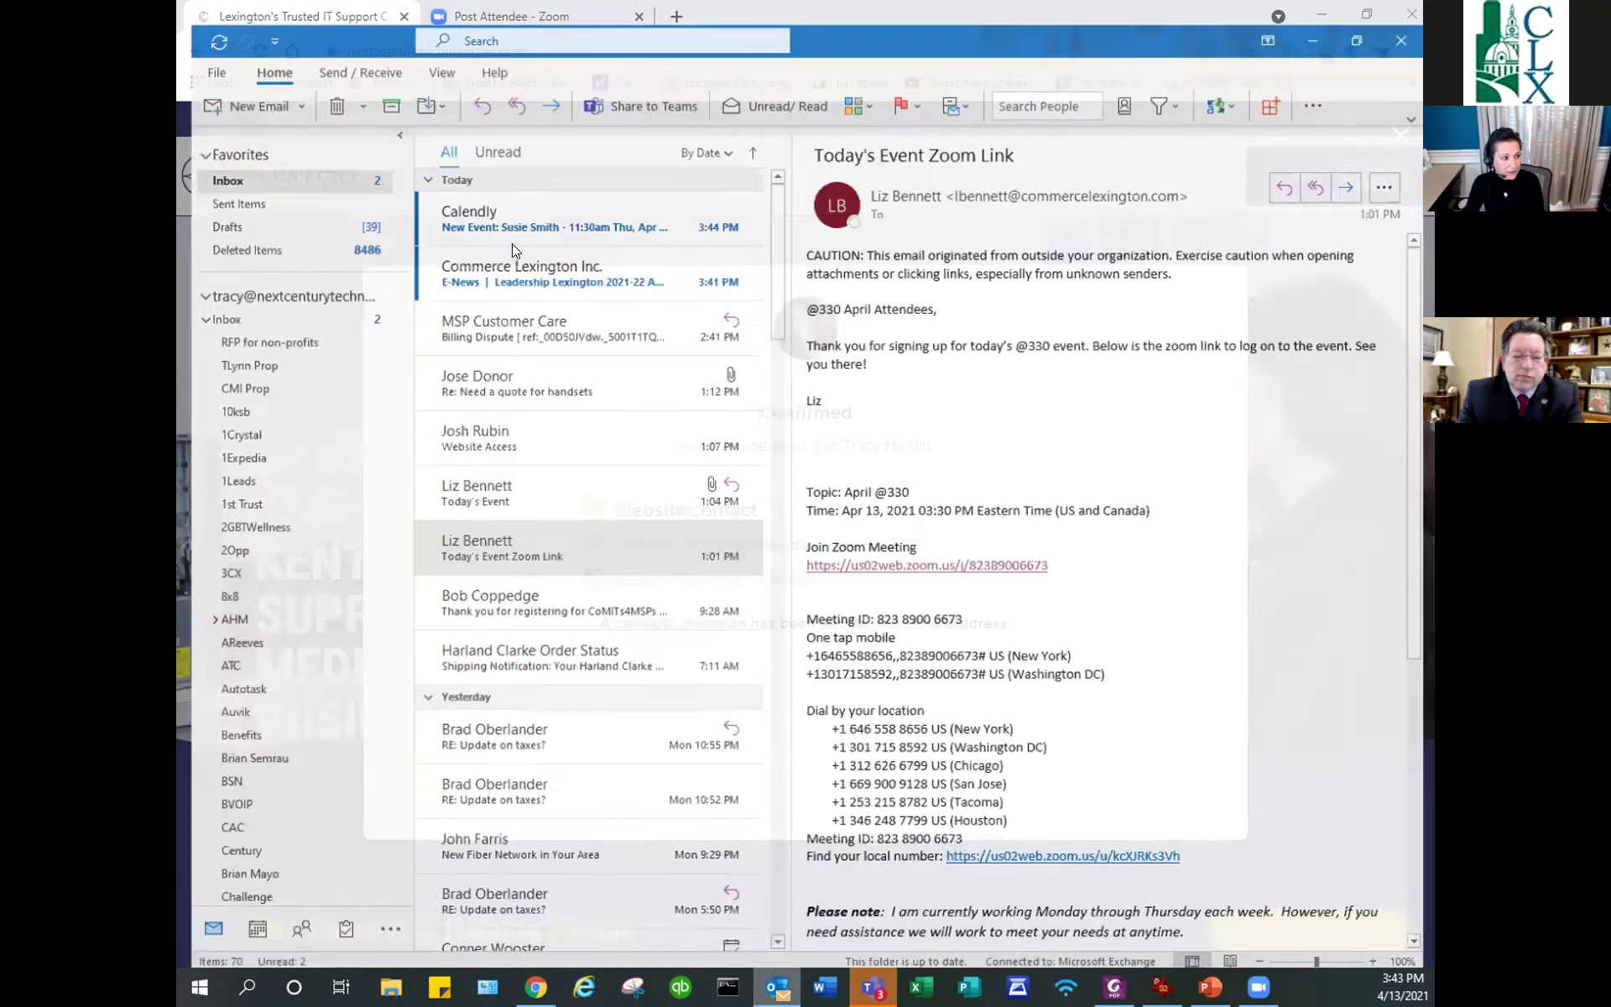
left_click(512, 245)
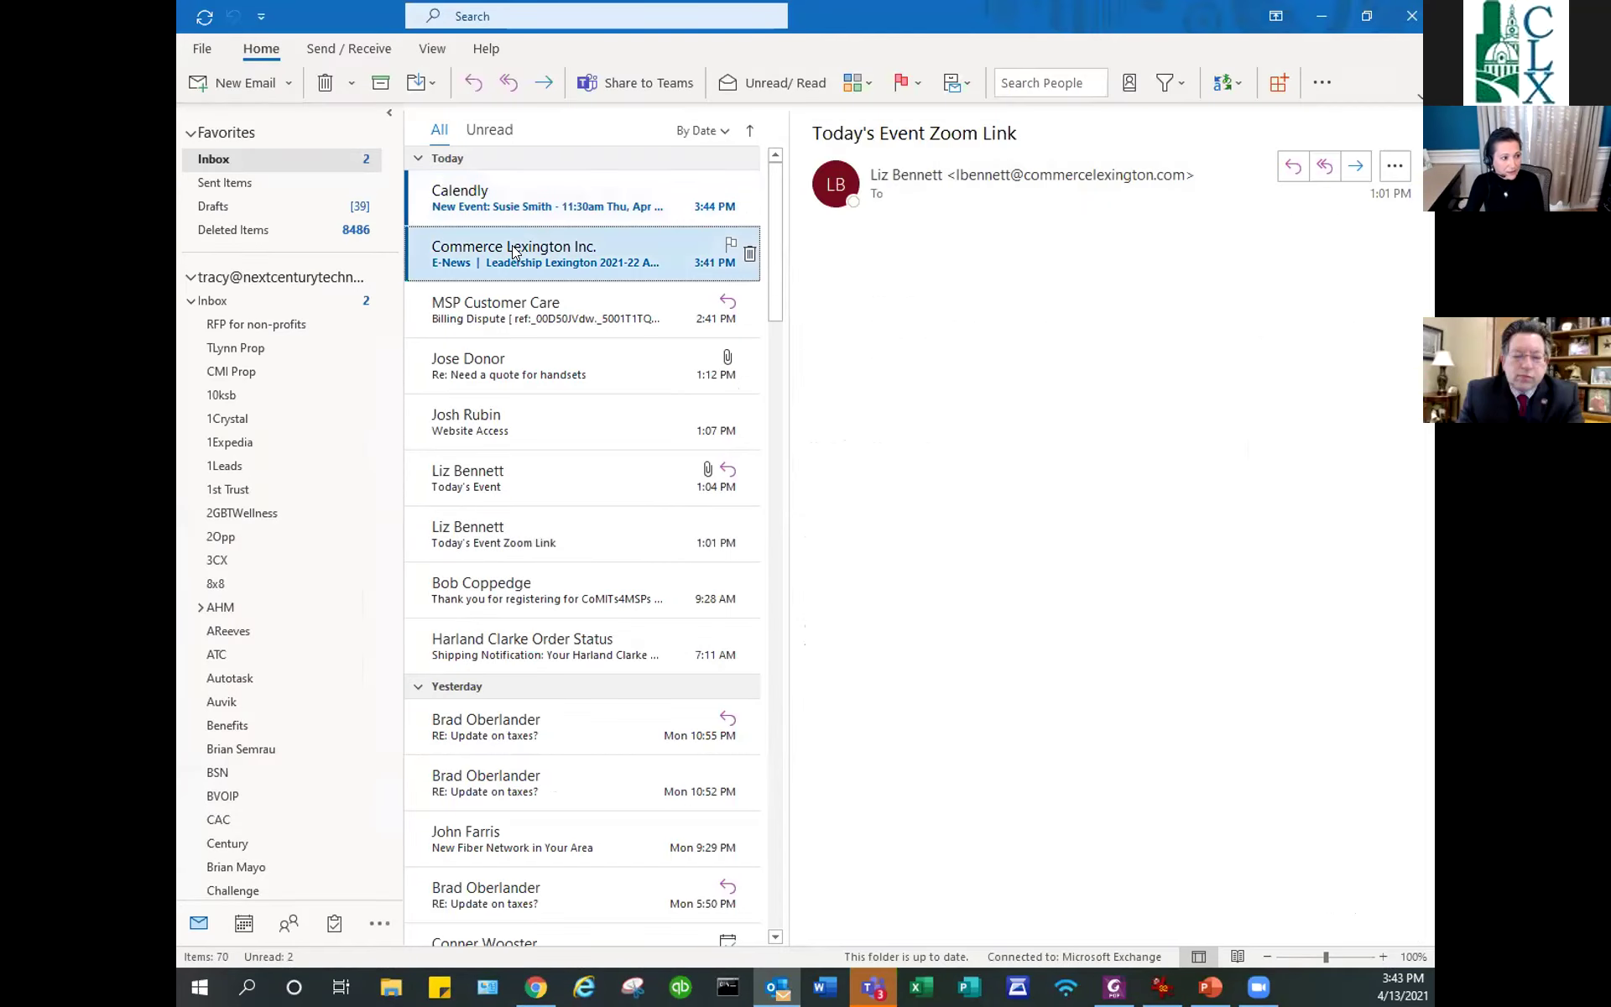
left_click(499, 207)
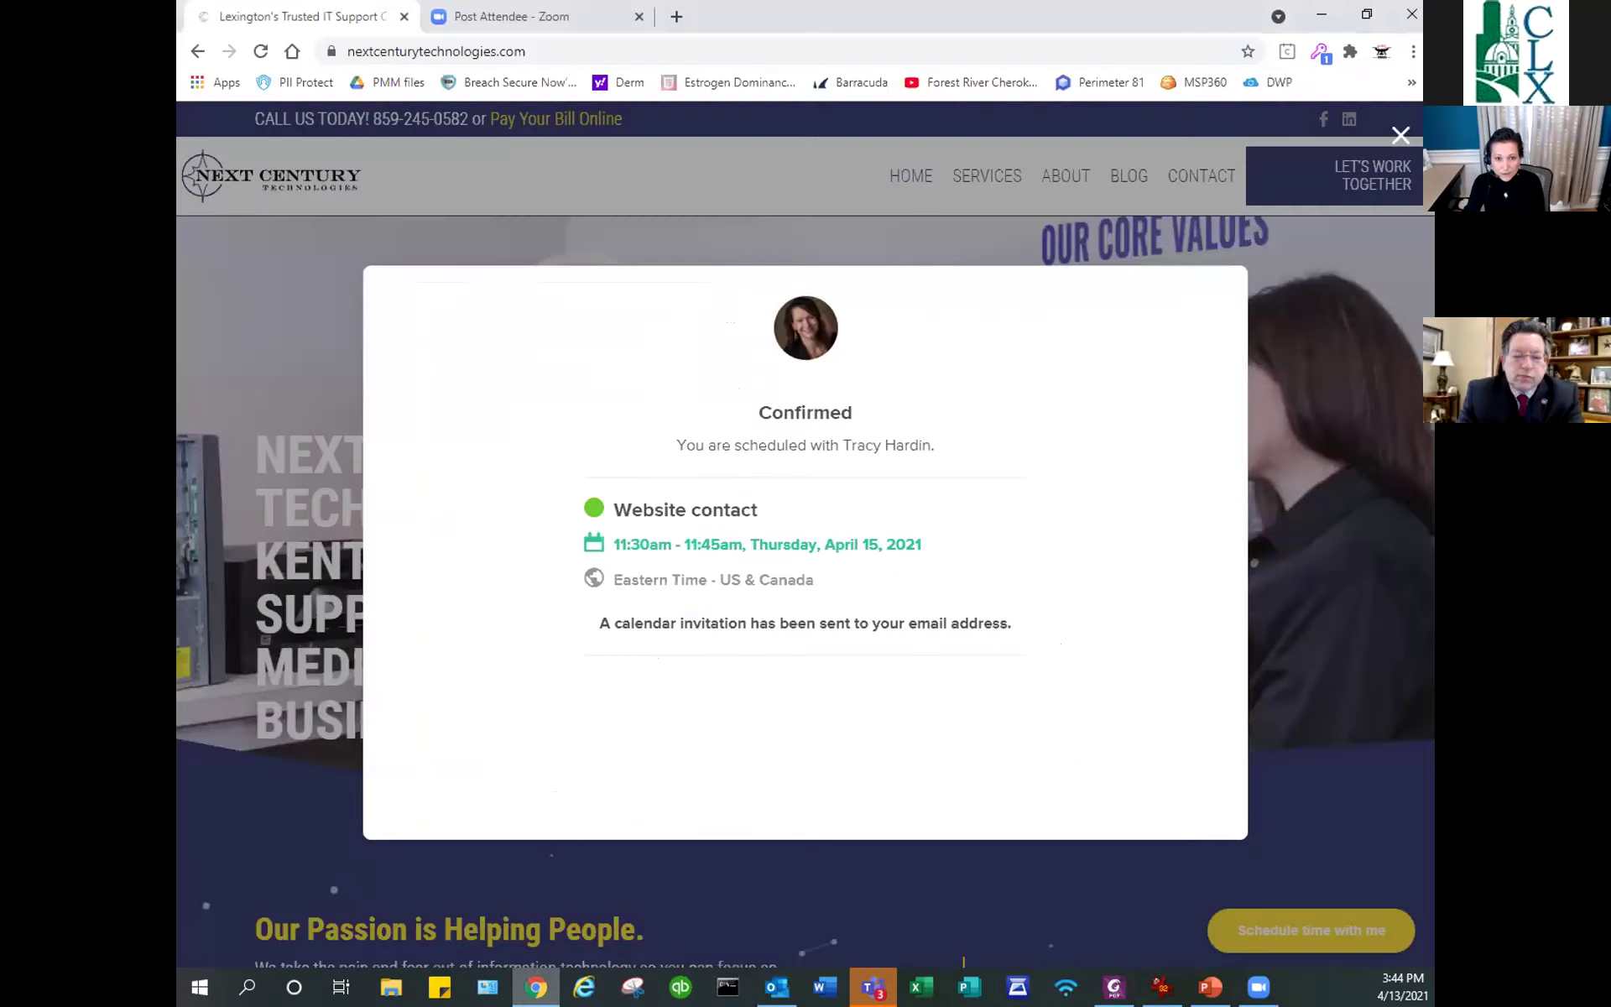
left_click(536, 987)
In a new Chrome tab, show the Calendly extension's event types, such as Zoom call and Website contact.
left_click(674, 17)
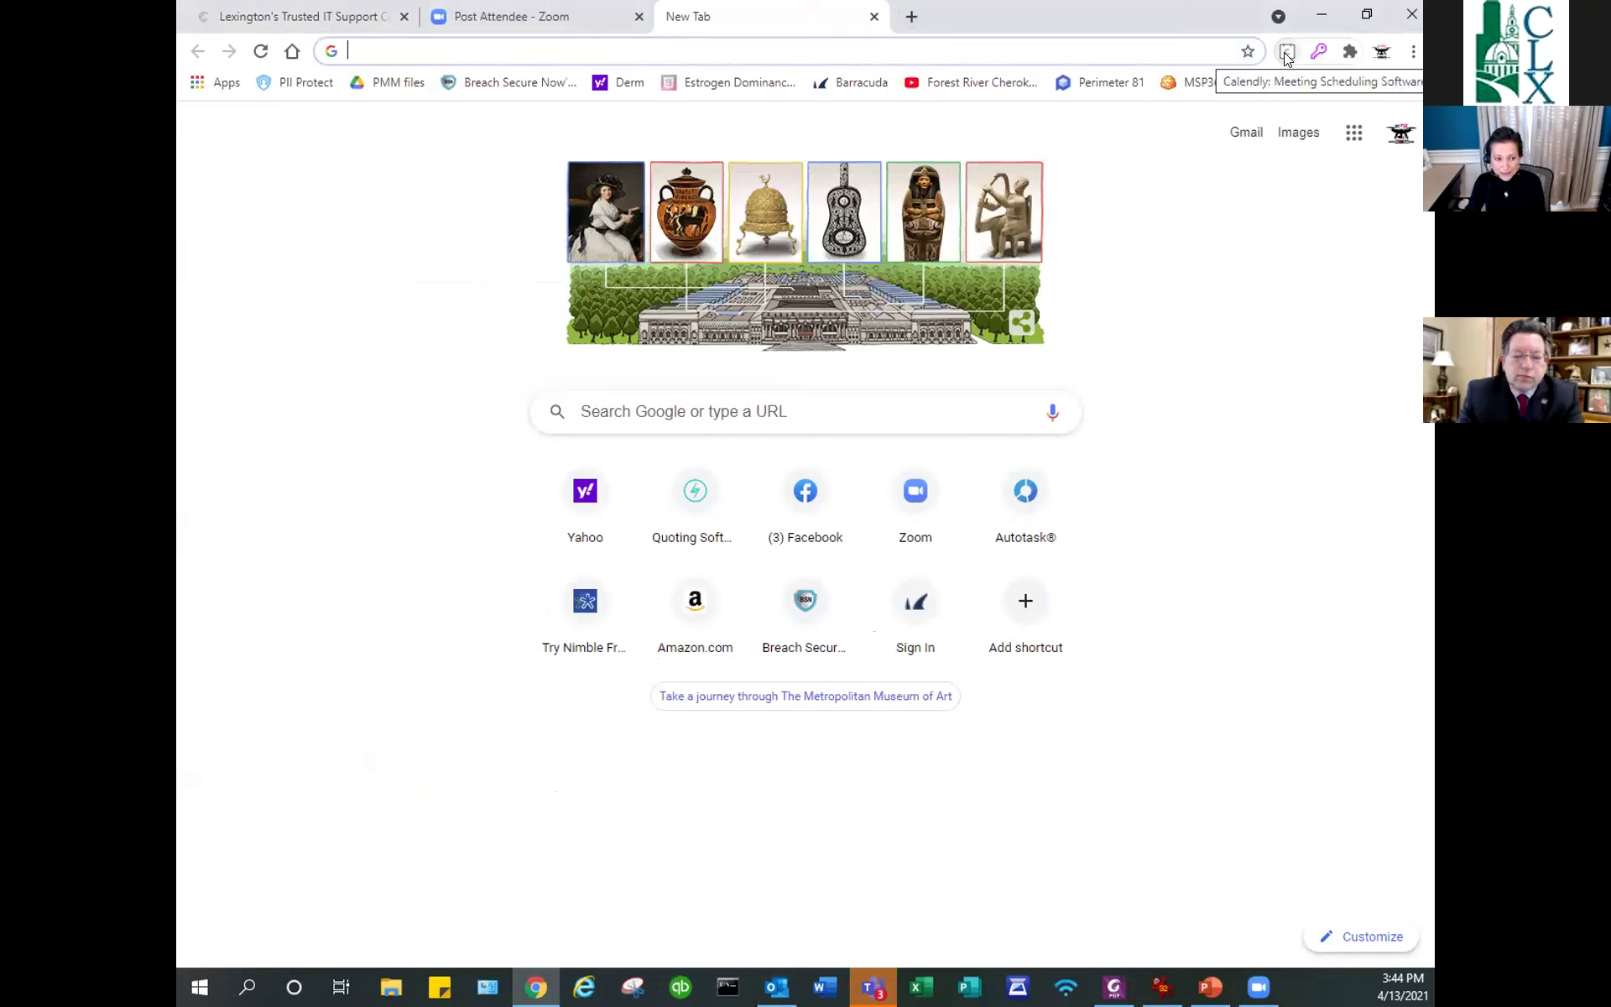
left_click(1287, 52)
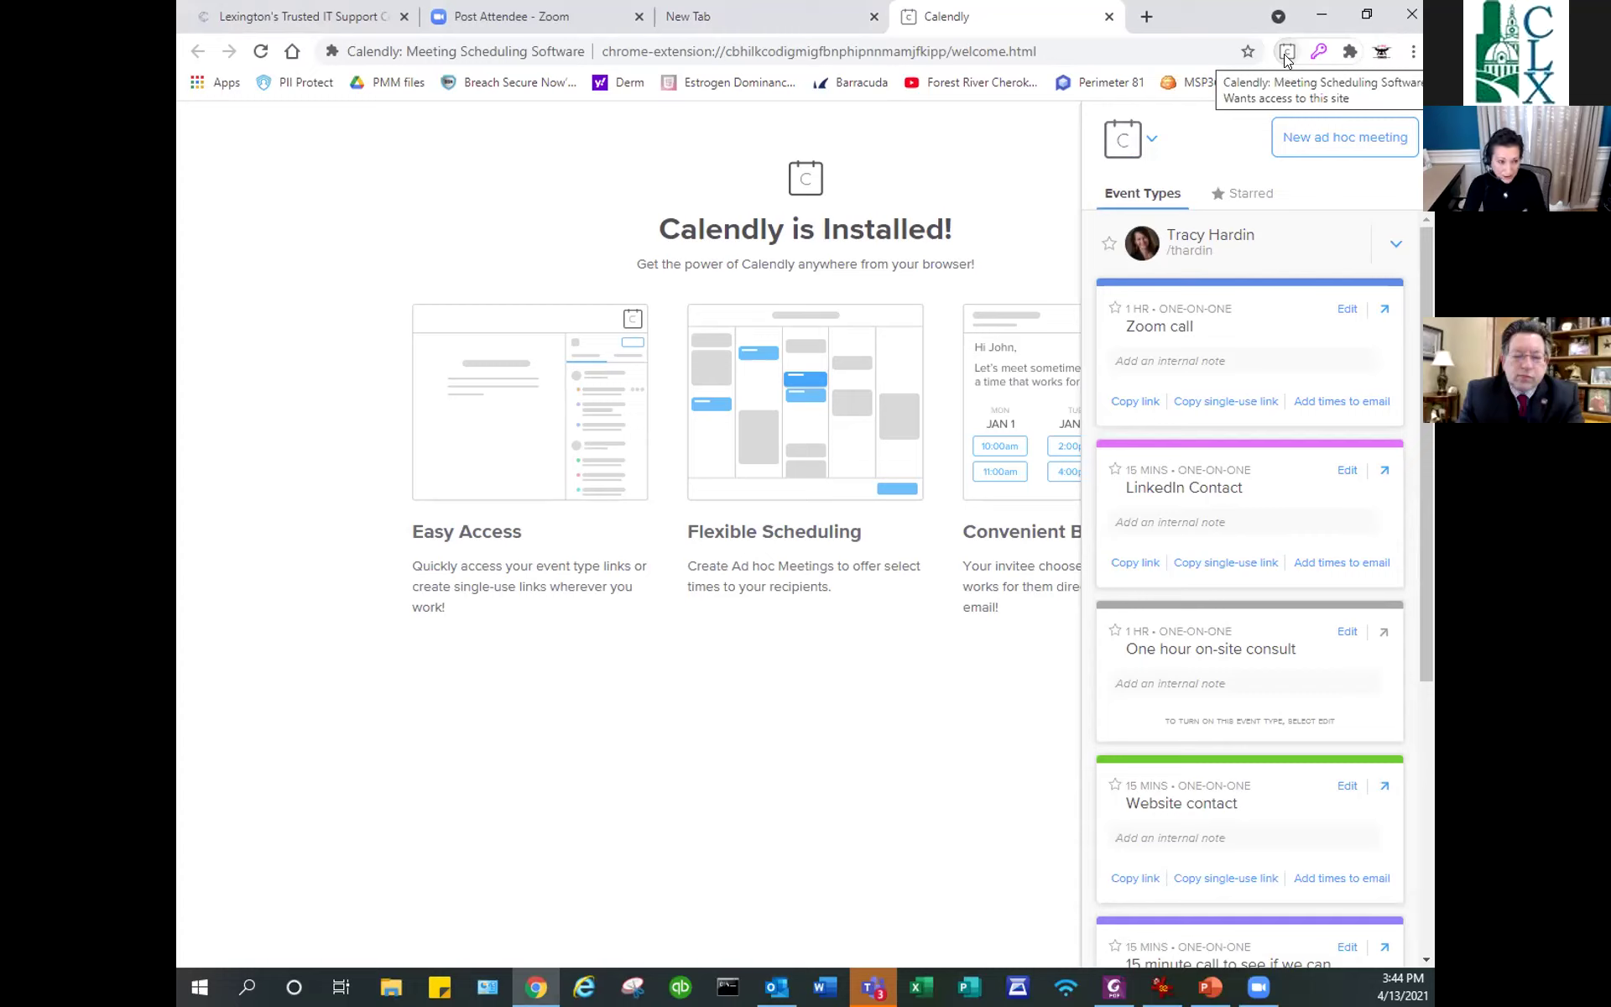
Start a new Calendly ad hoc meeting with a 1 hr duration.
left_click(1307, 145)
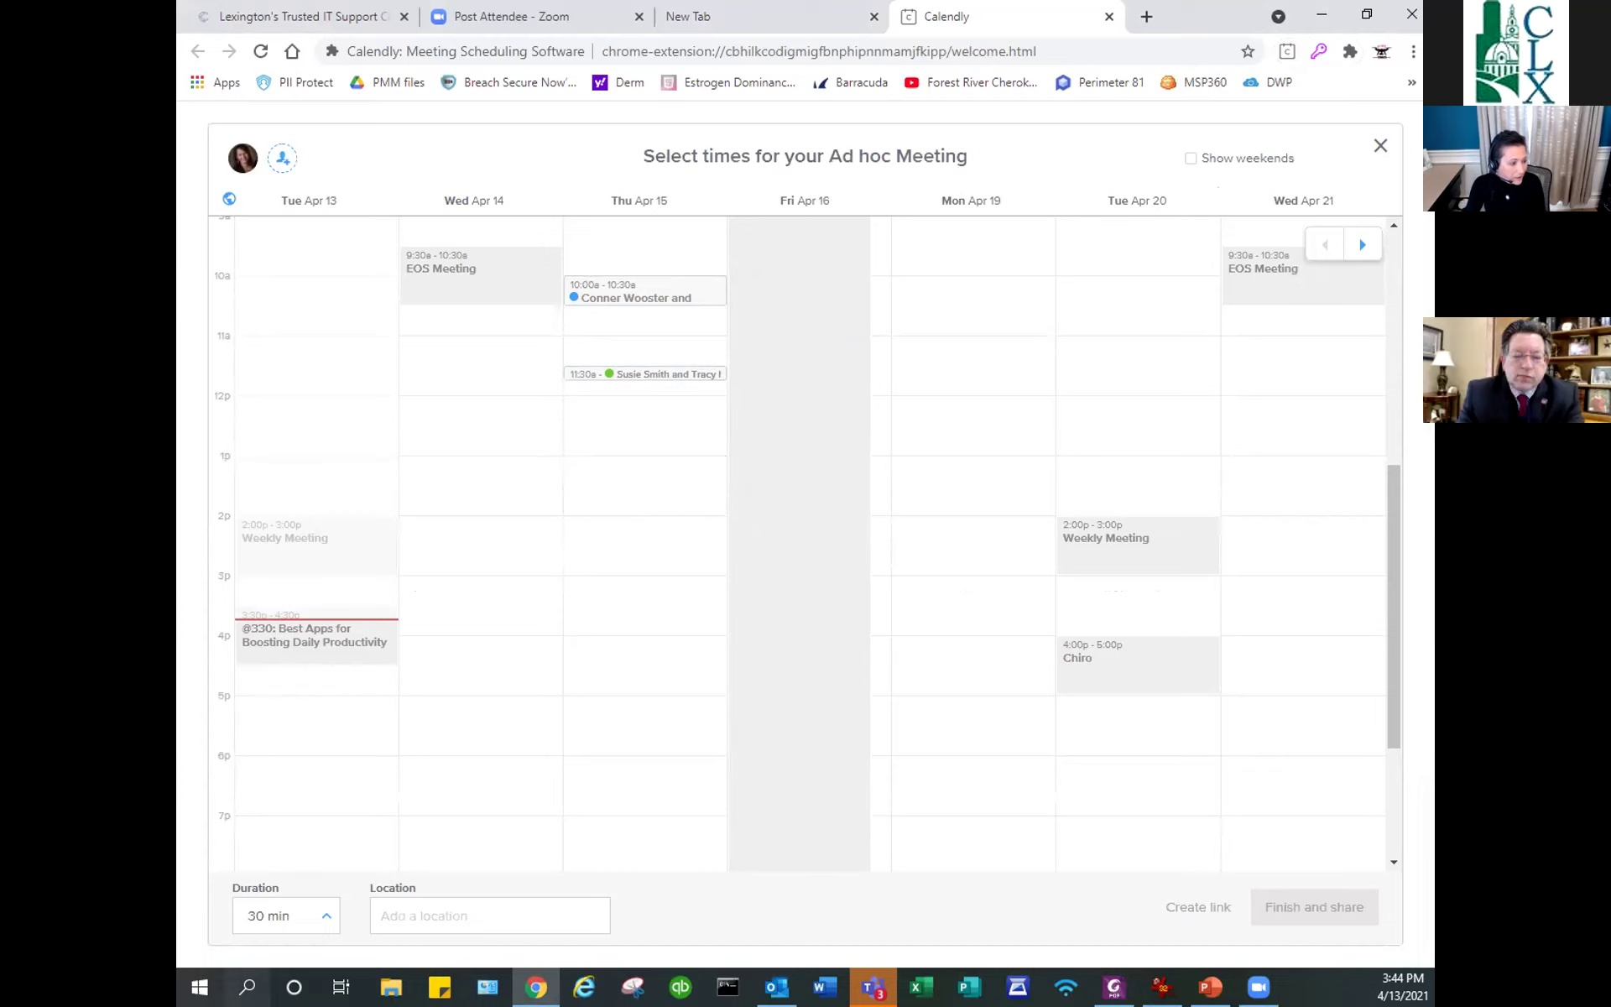
left_click(319, 924)
left_click(286, 743)
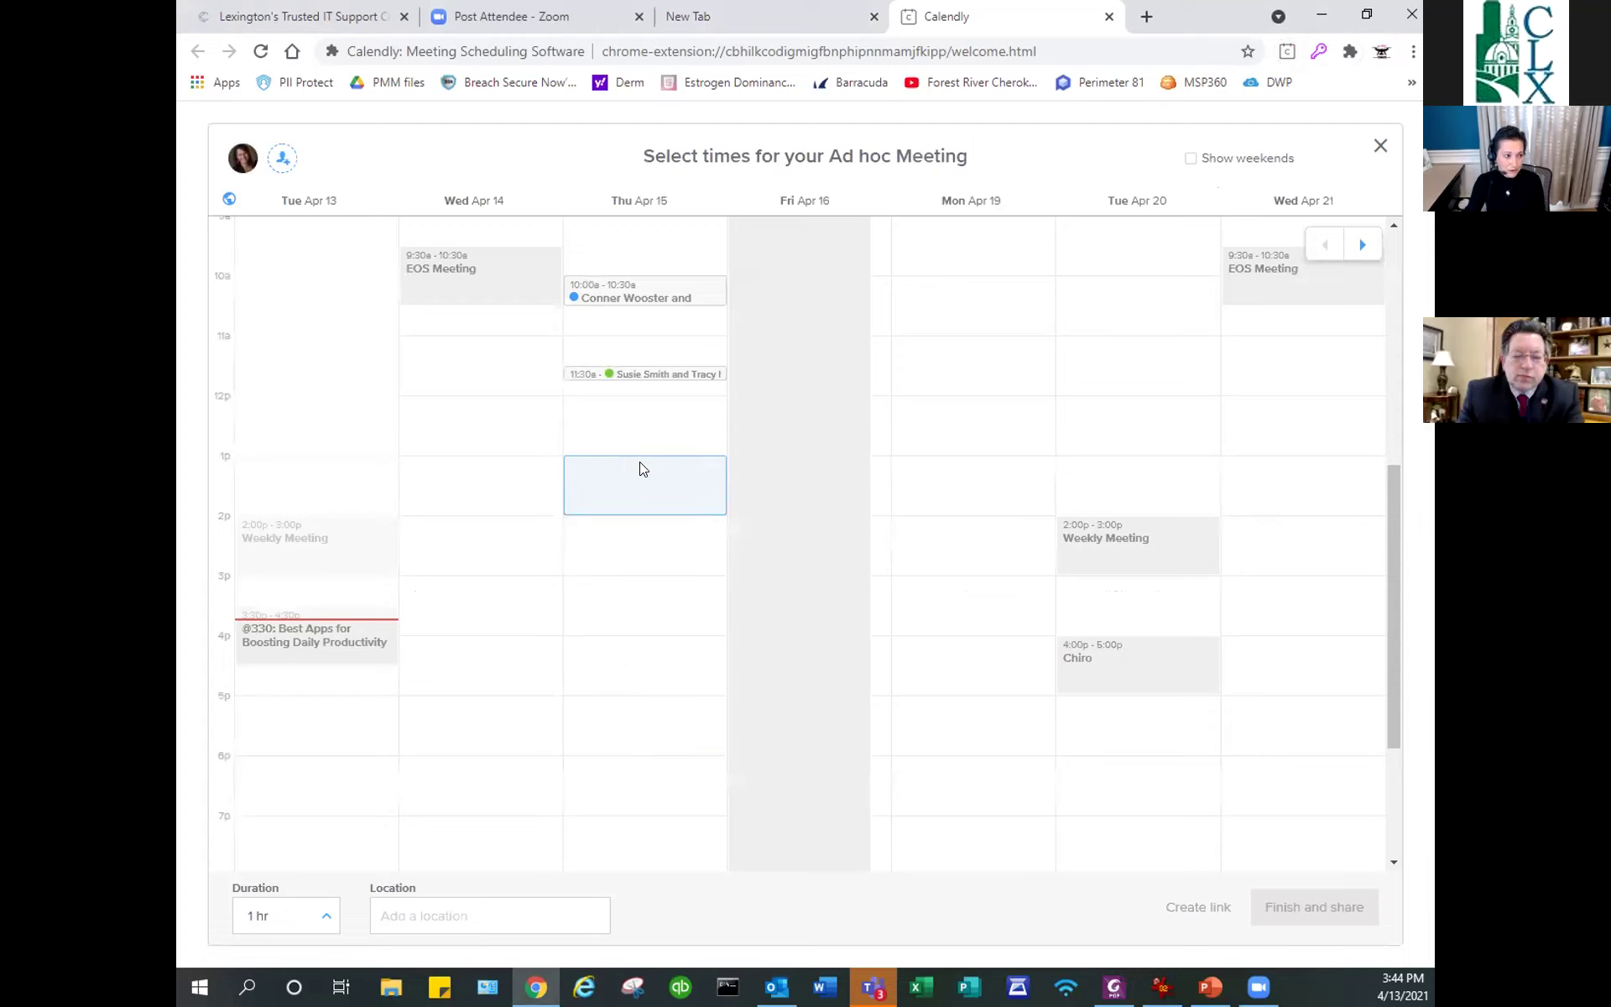
Offer slots on Apr 14, 15, 19 and 20, copy them, and switch to Outlook.
left_click(624, 457)
left_click(949, 416)
left_click(1109, 411)
left_click(485, 413)
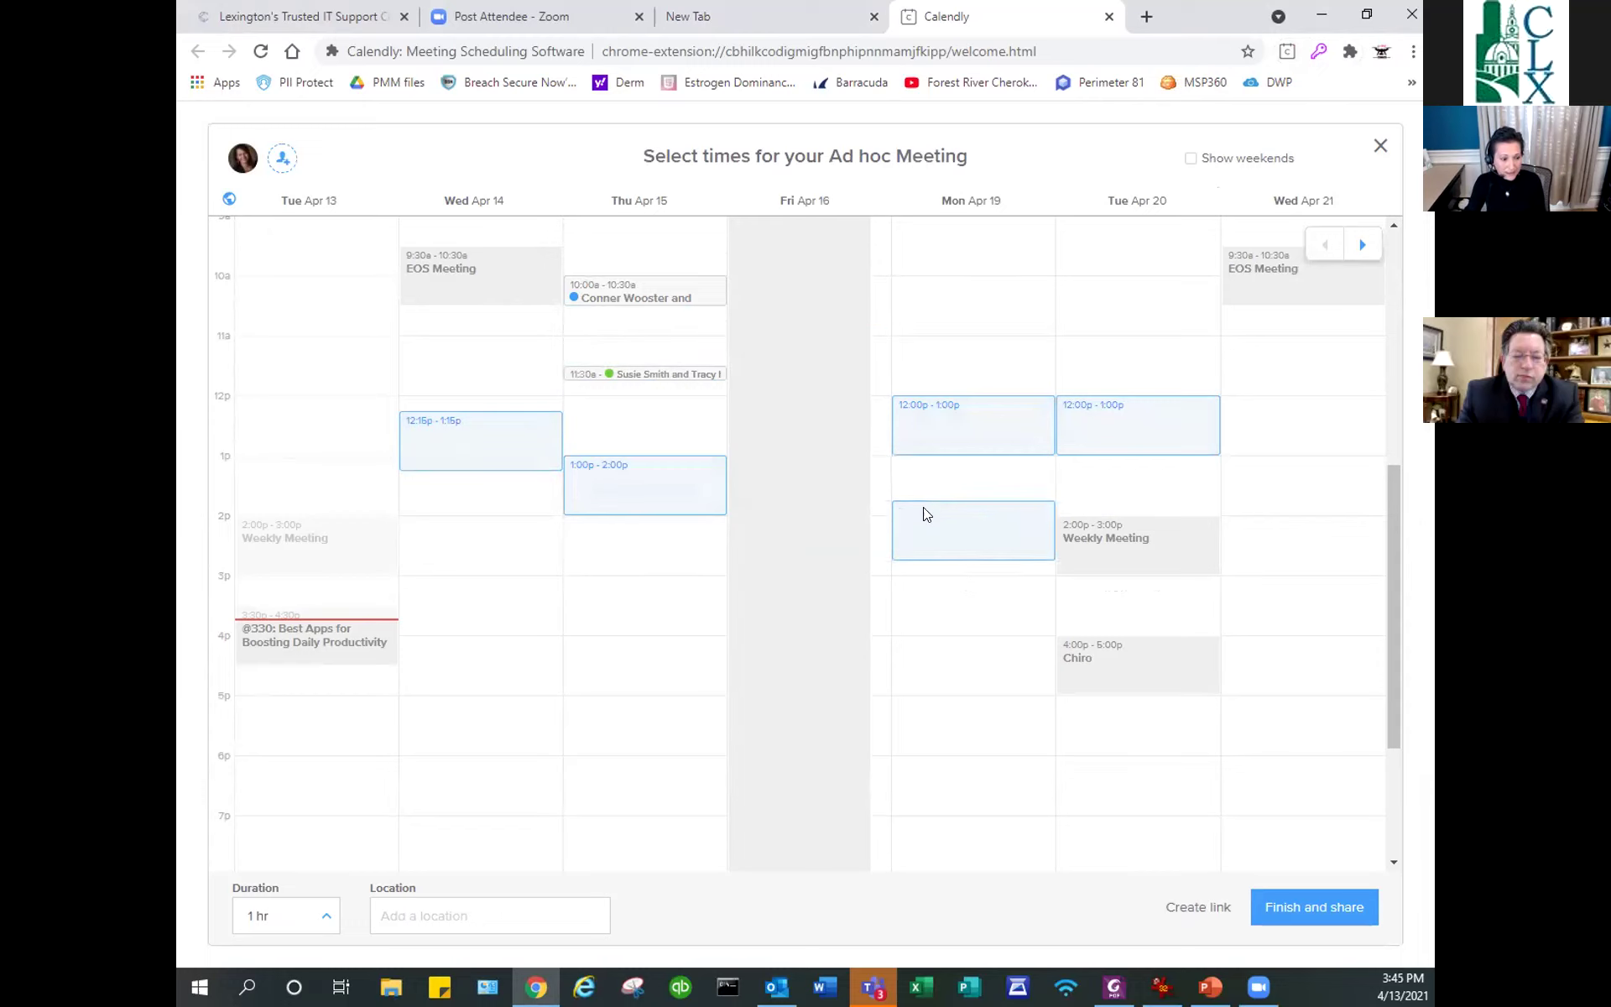
left_click(1290, 908)
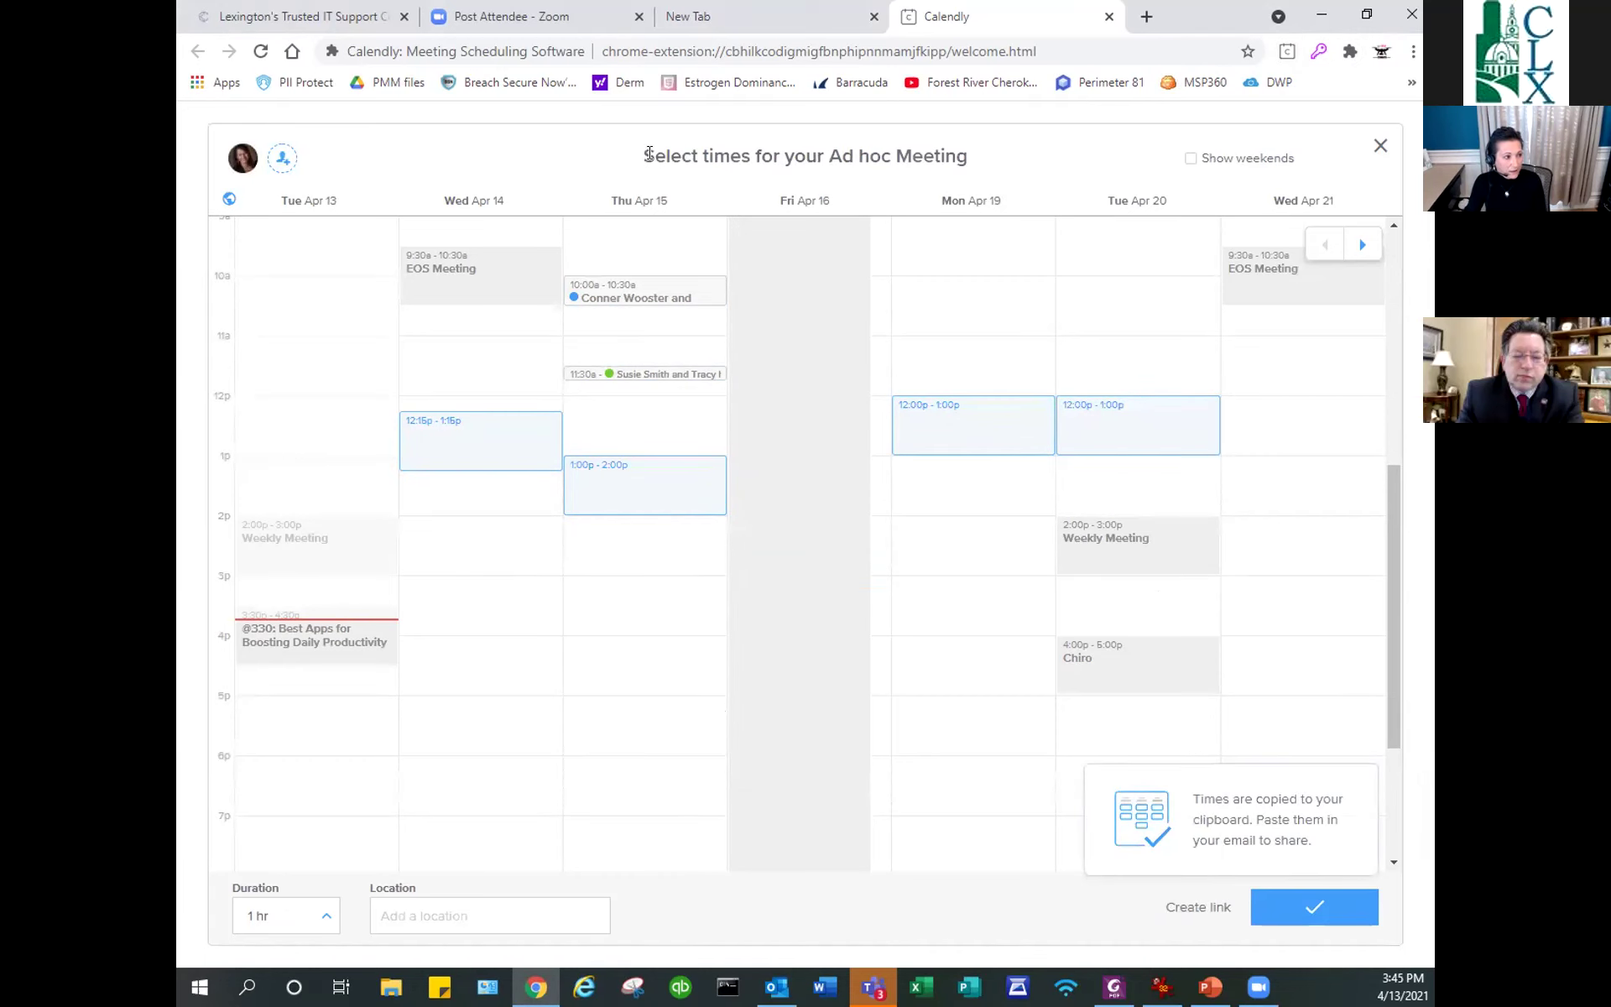
left_click(777, 987)
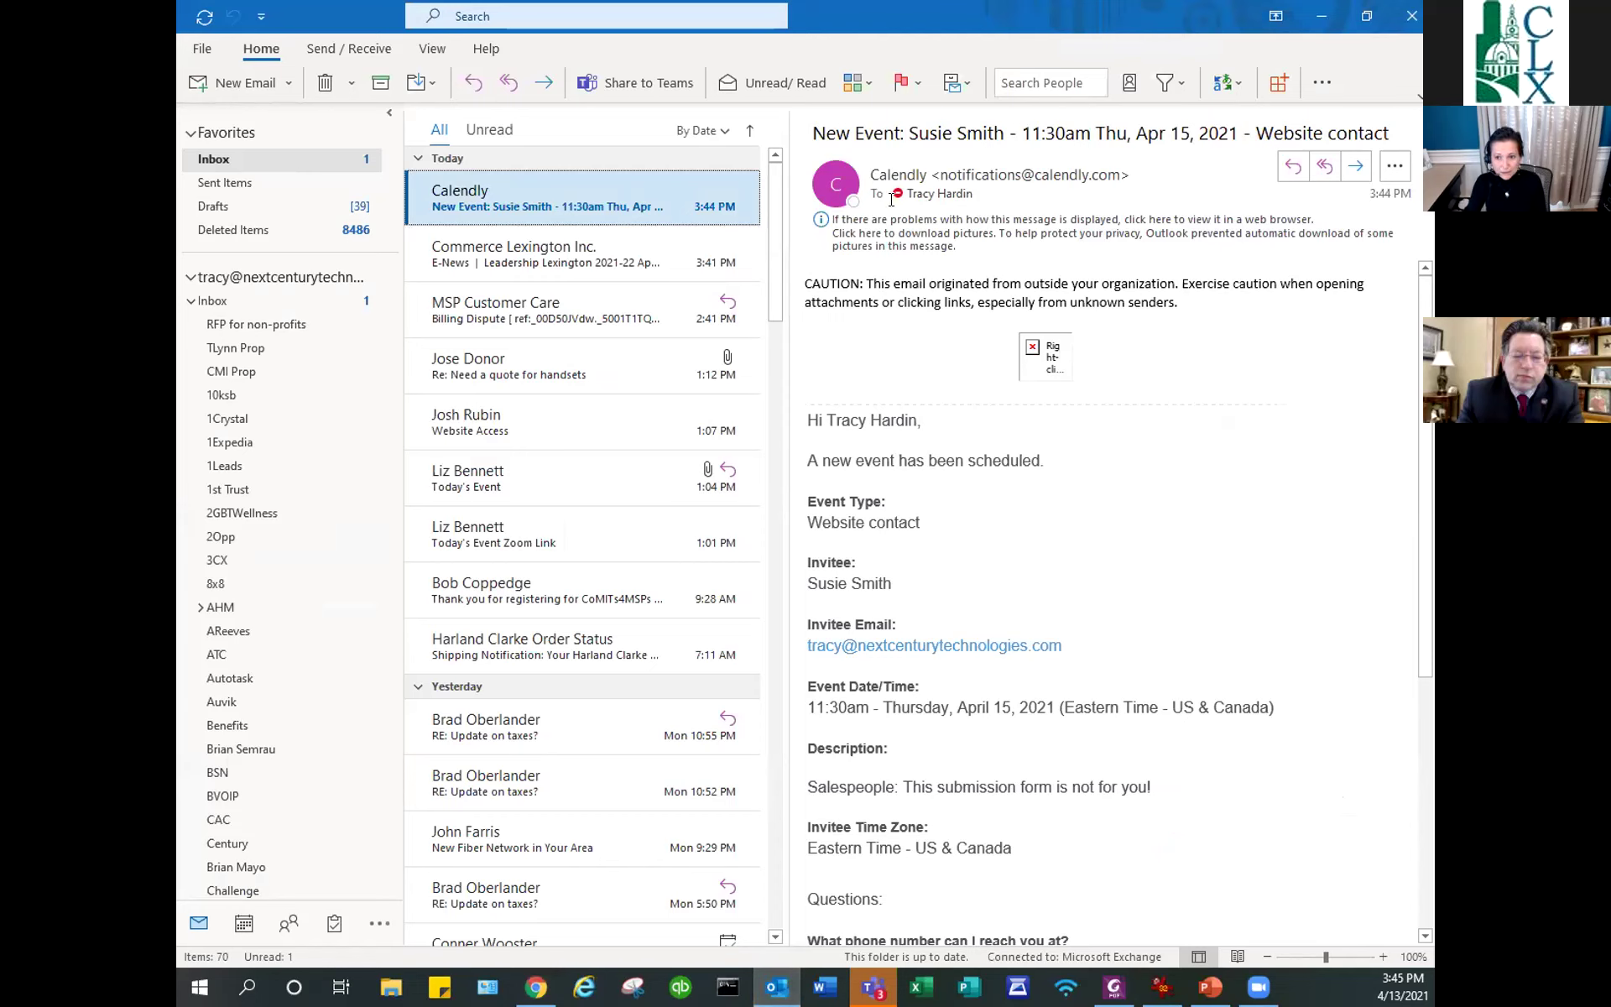
Draft an email 'Meeting times' to the suggested contact and paste the Calendly slots into the body.
left_click(215, 84)
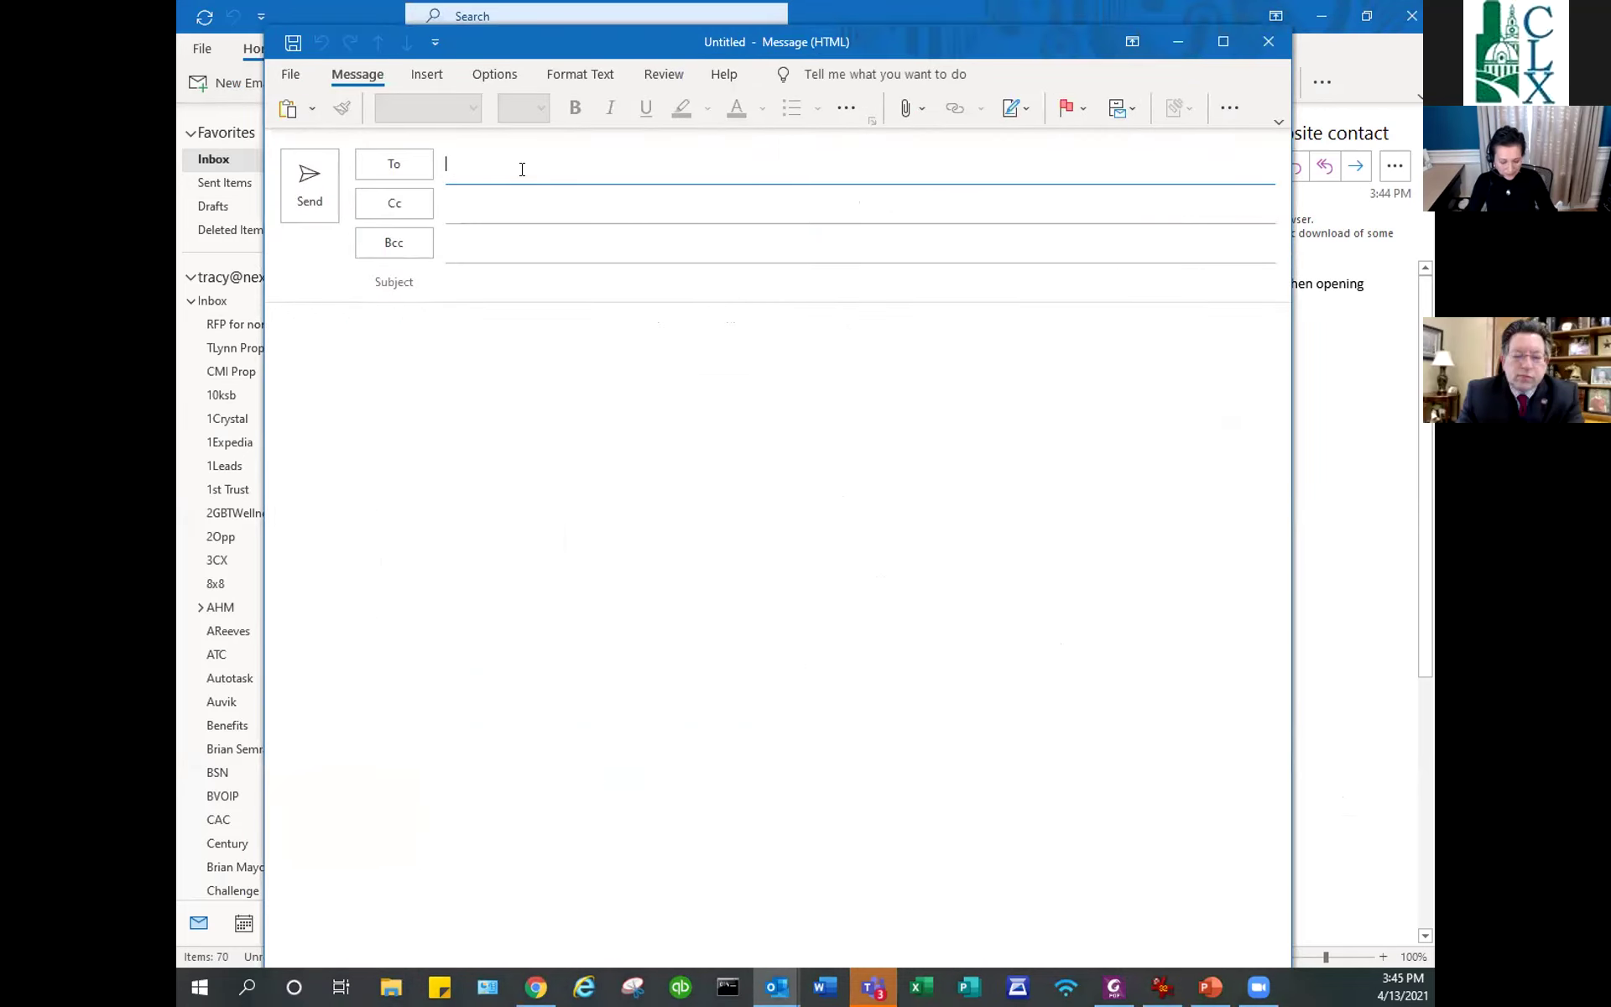
type("liz")
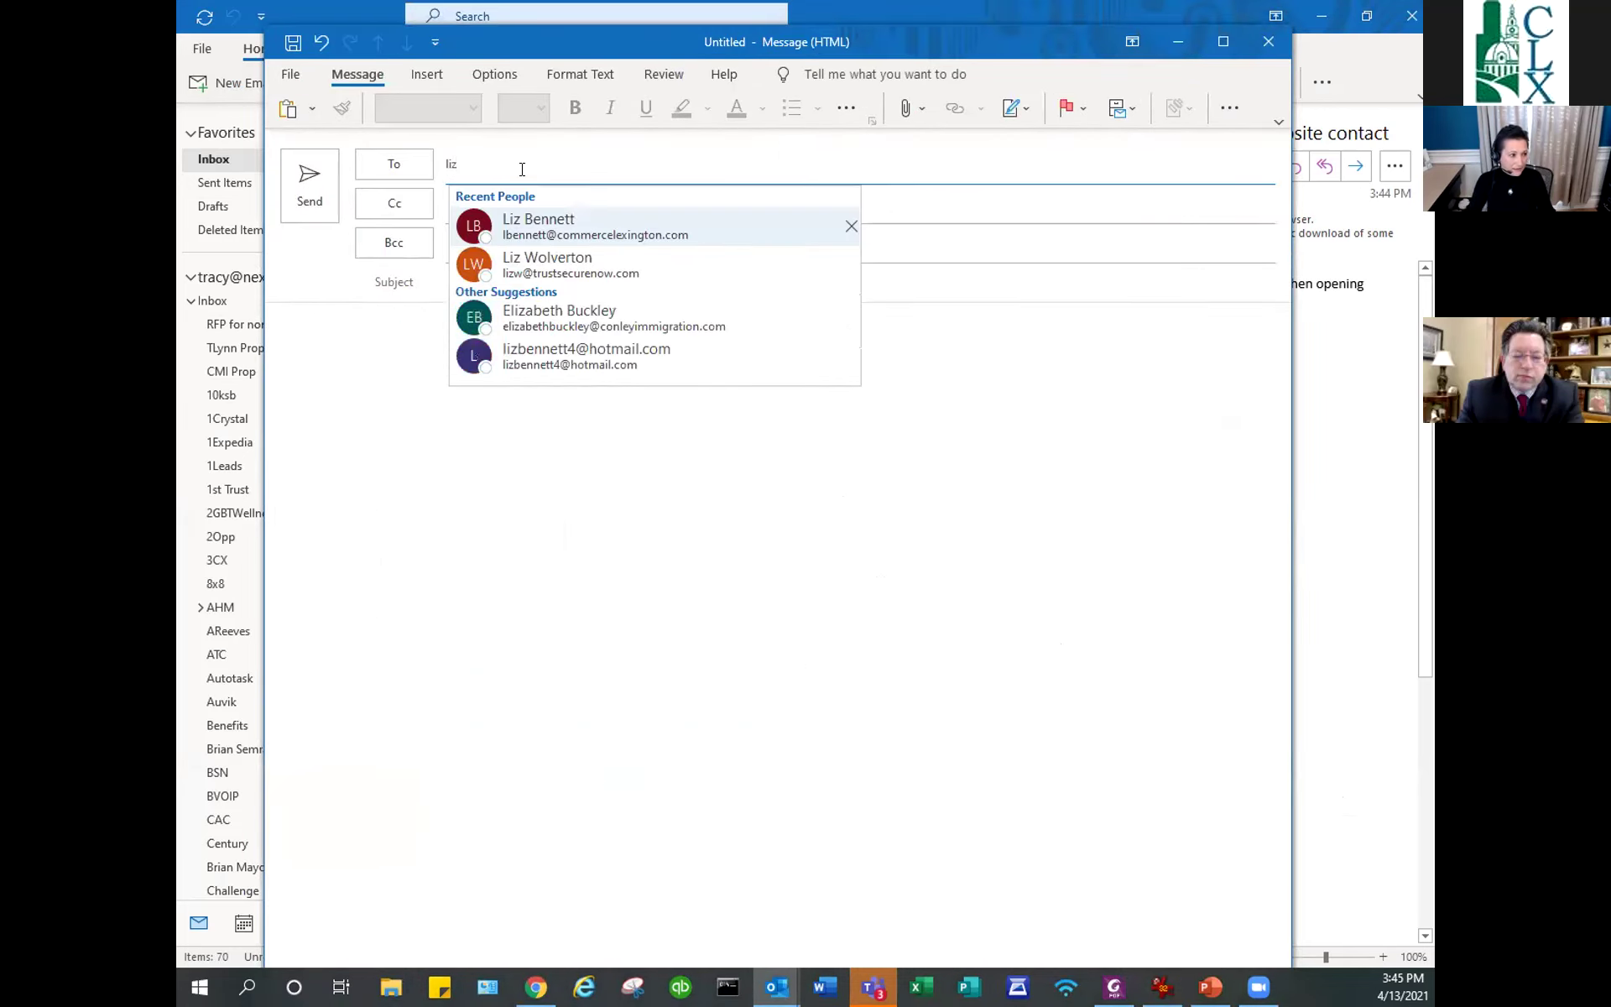
left_click(591, 227)
left_click(476, 290)
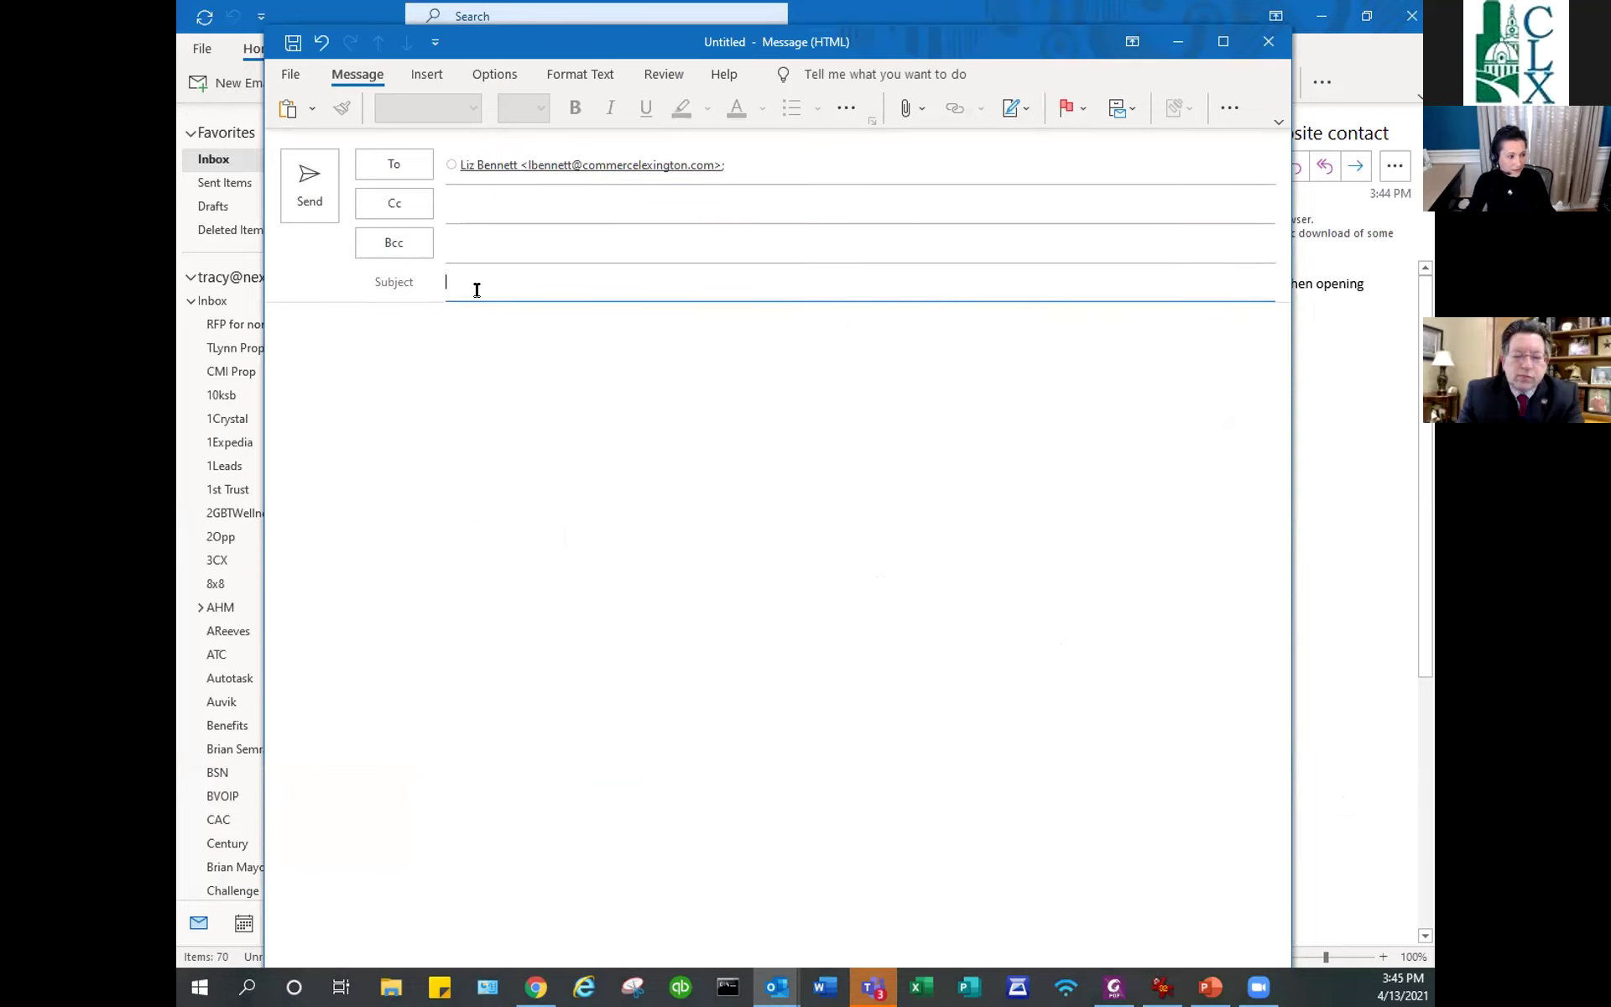
type("Meeting times")
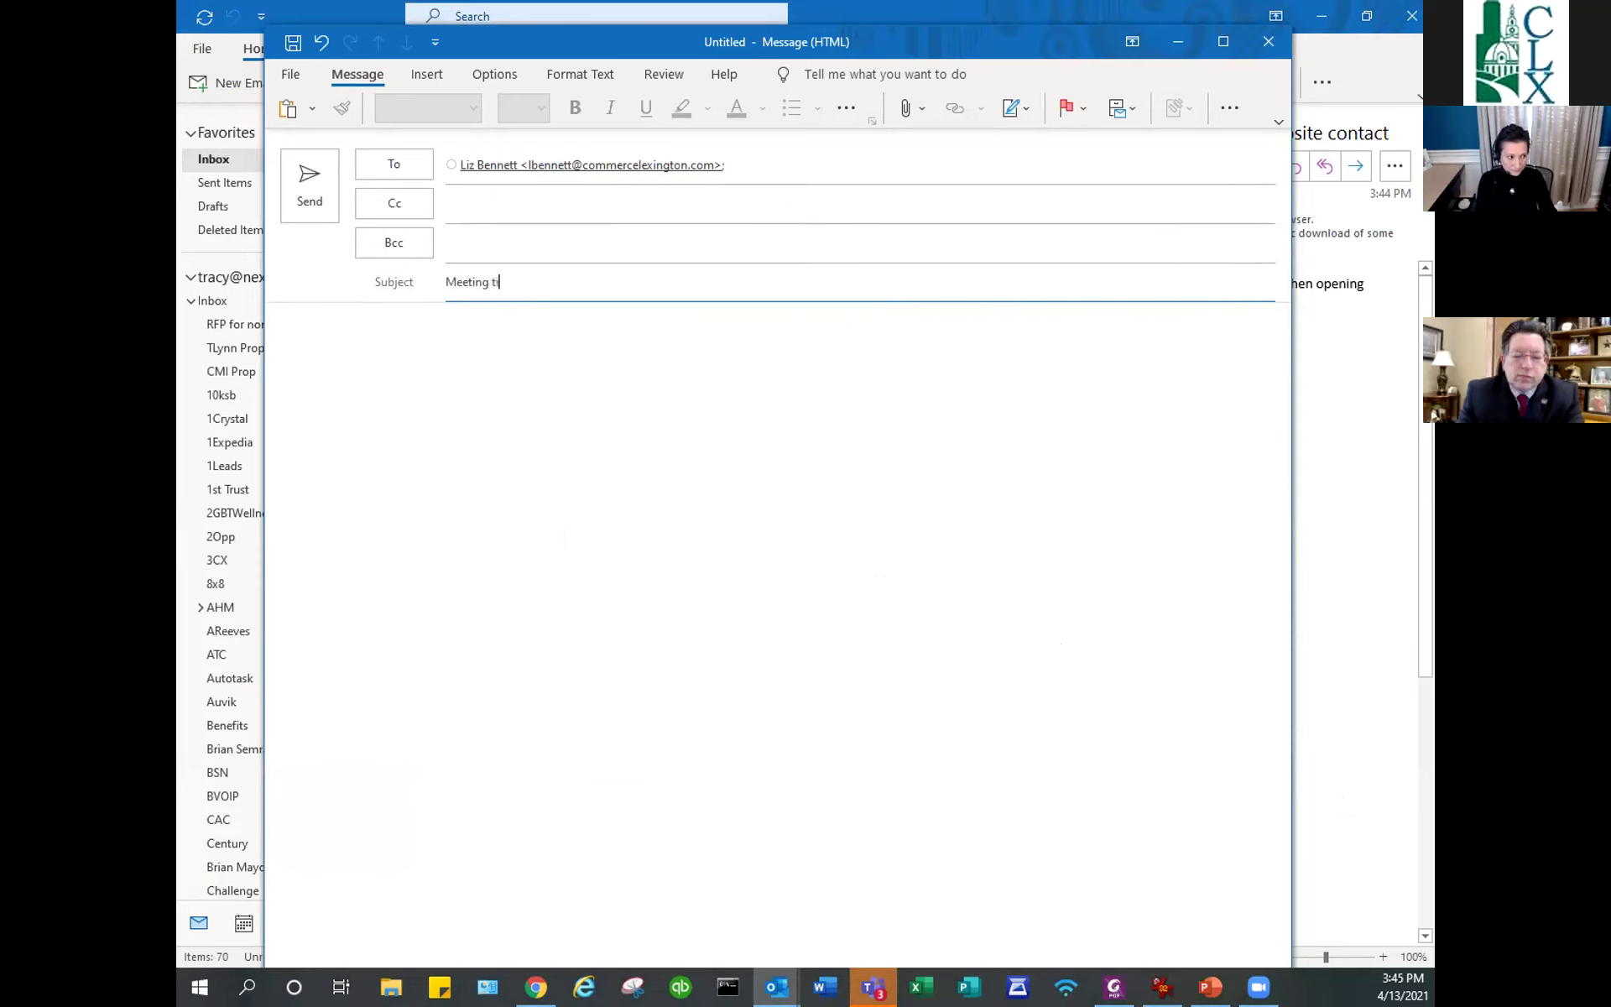
left_click(438, 329)
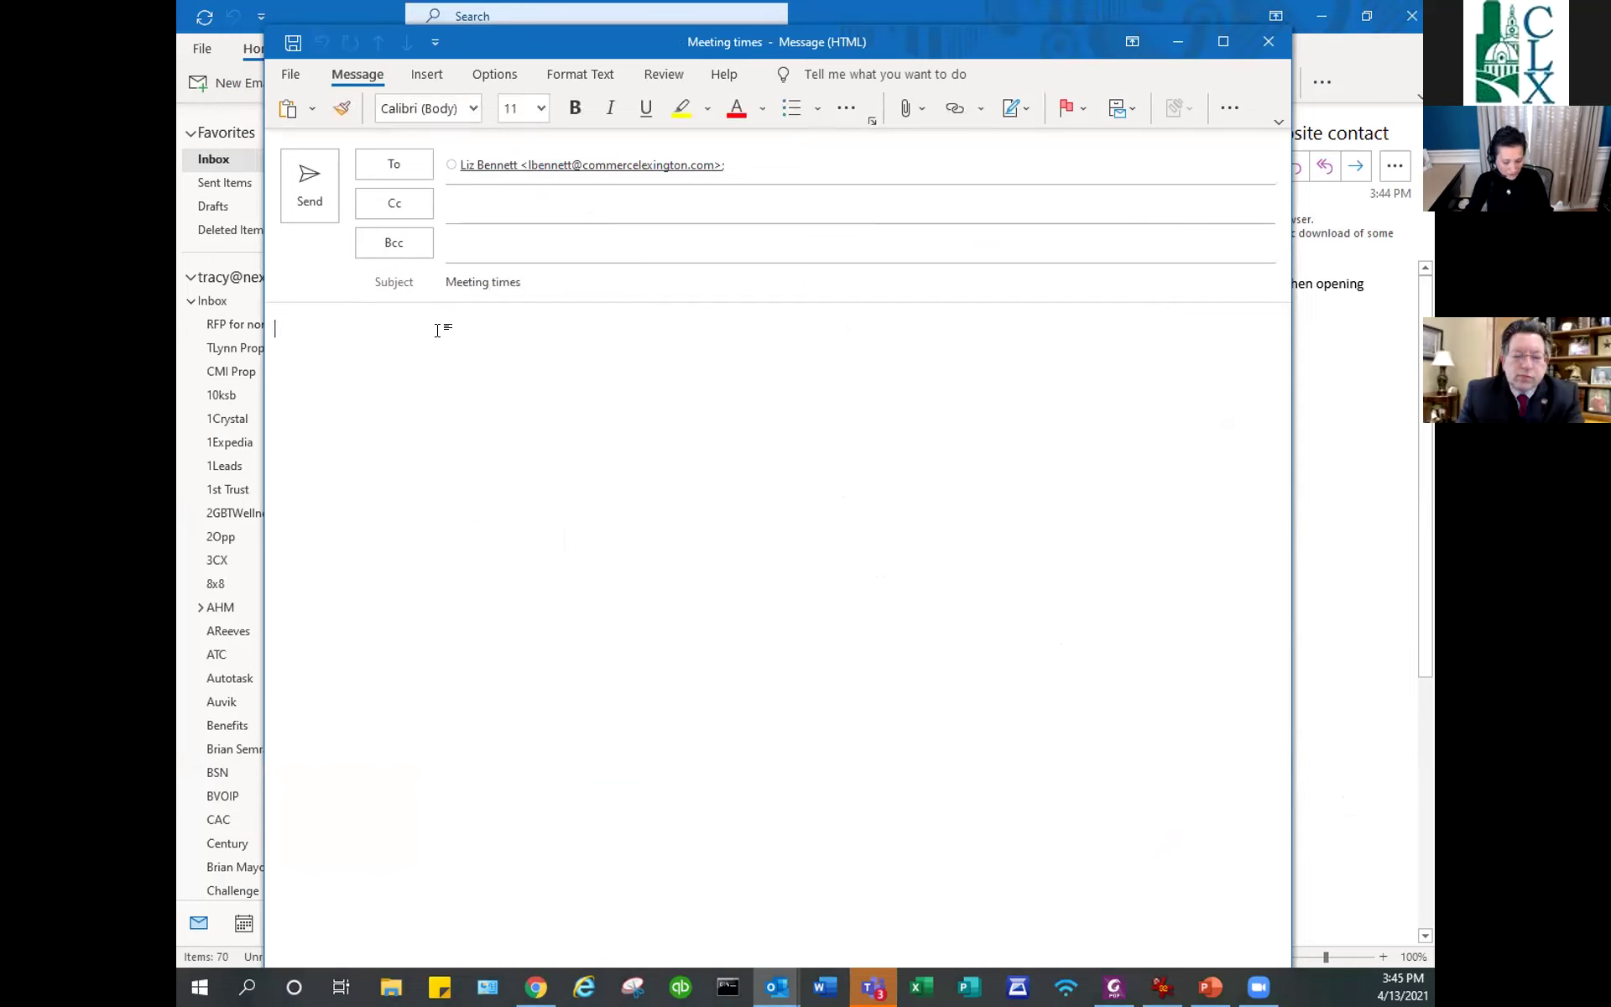
type("Please select the time that works best for you. Time zone: Eastern Time - US & Canada Change WED\tTHU\tMON Apr 14\tApr 15\tApr 19 12:15pm\t01:00pm\t12:00pm Need another time? See full list of times")
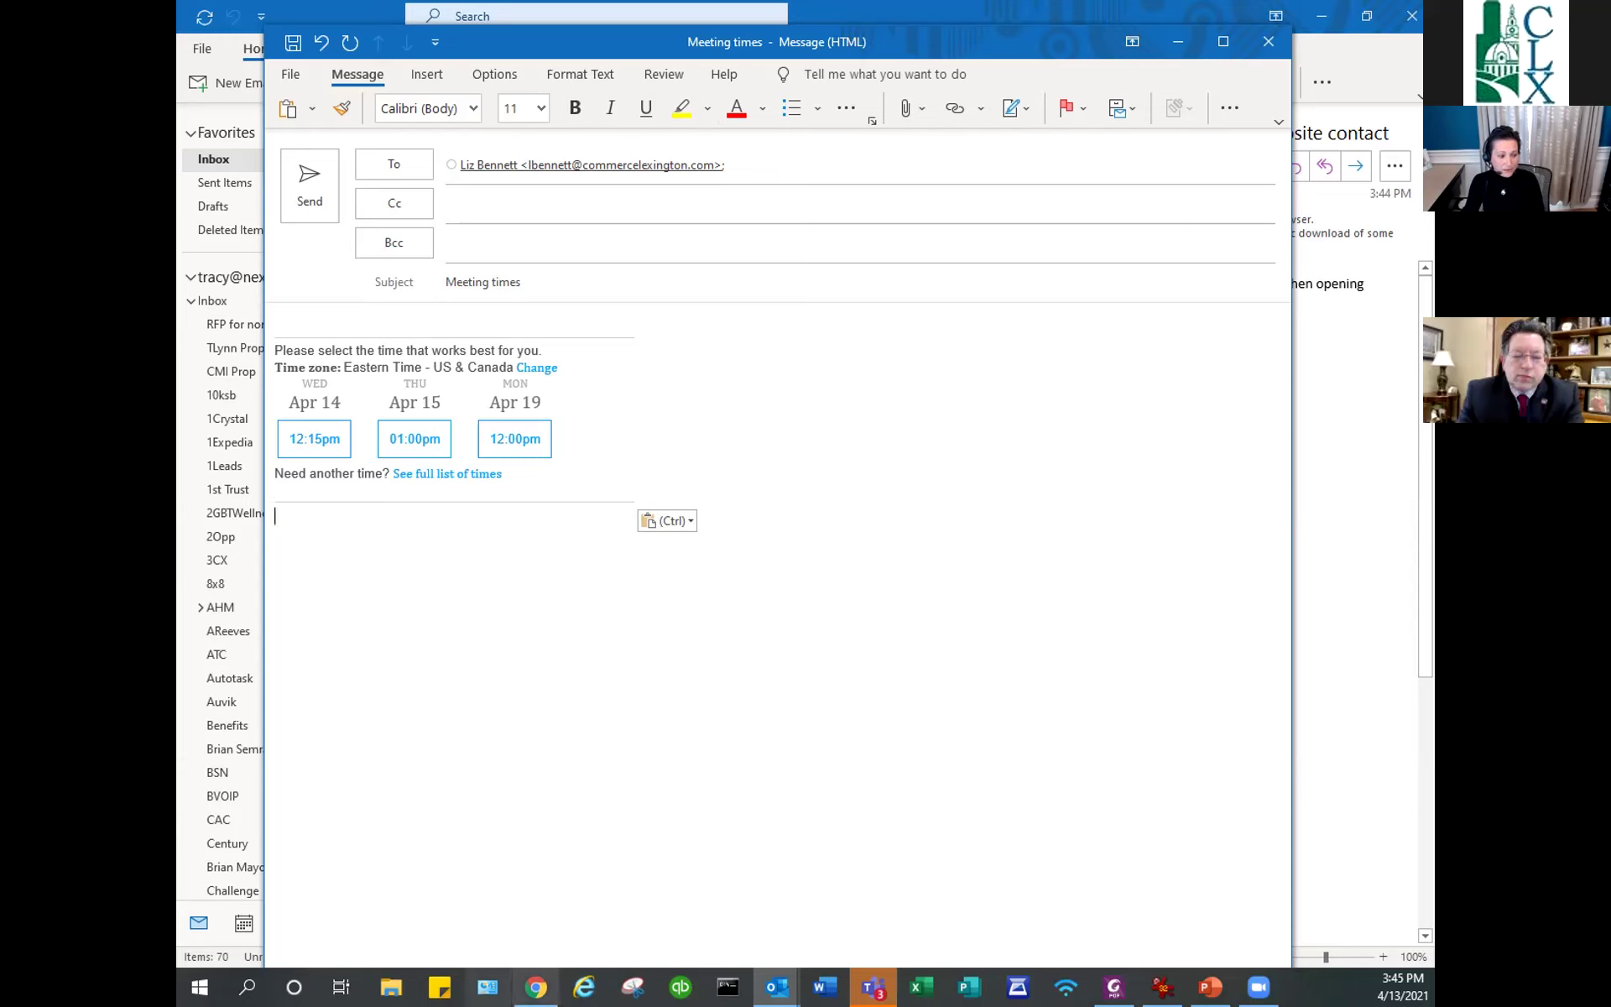
Return to the Calendly tab, open the extension's event types list, then switch to Teams.
mouse_move(536, 987)
left_click(537, 881)
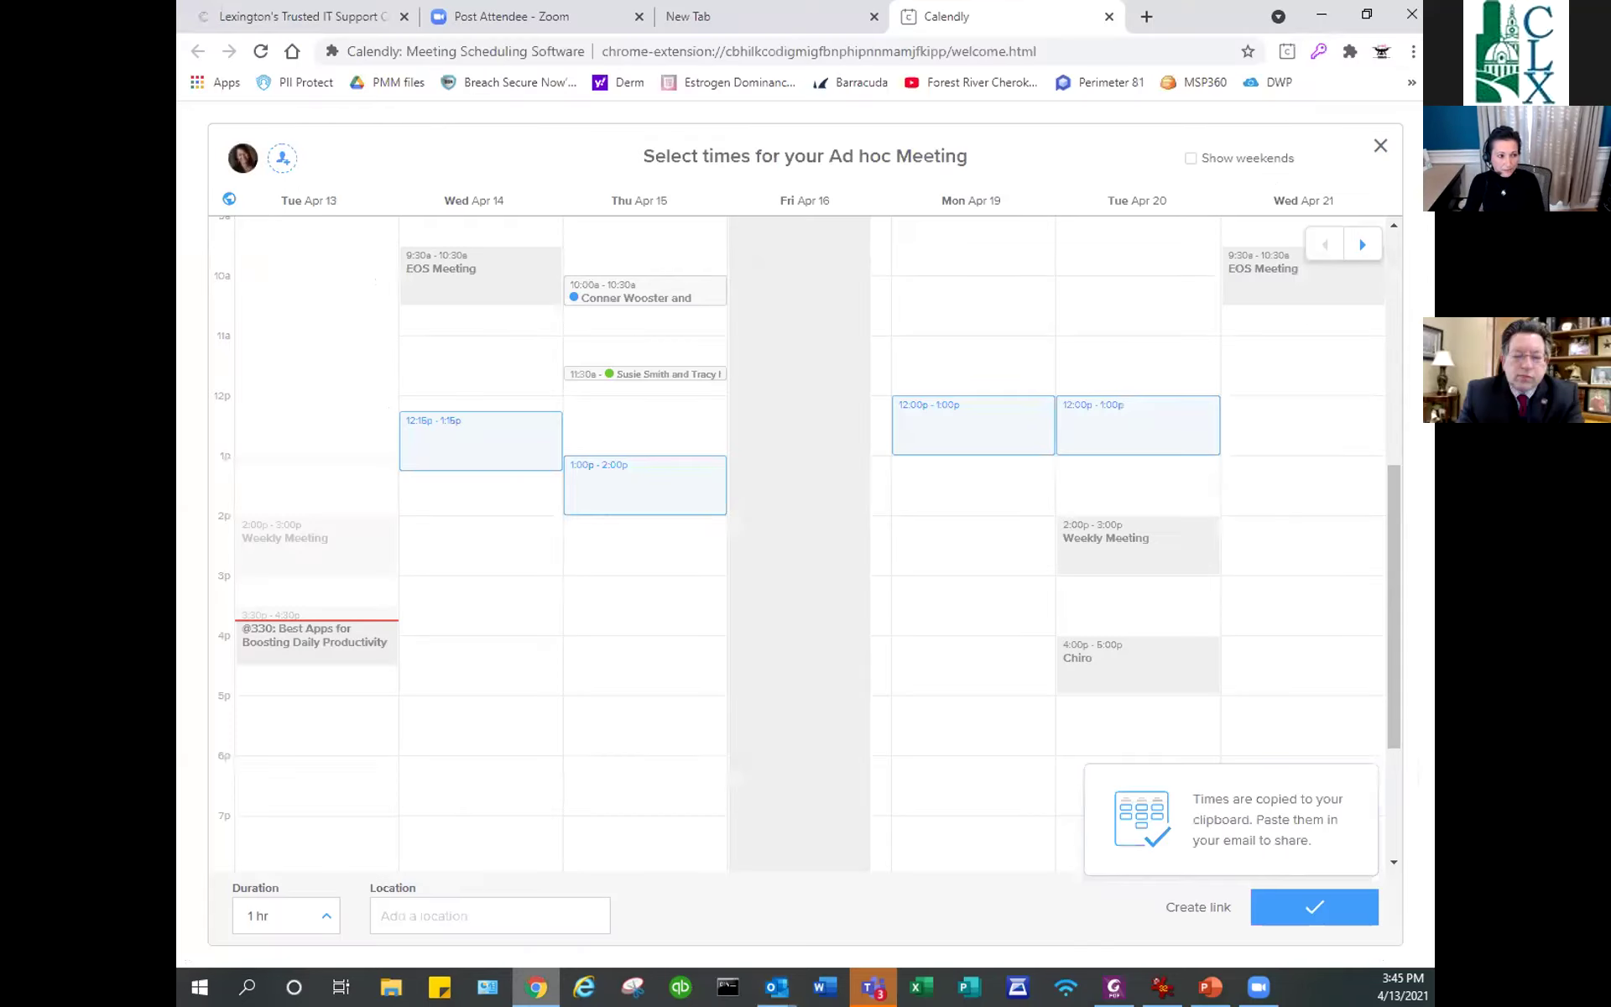
left_click(1287, 54)
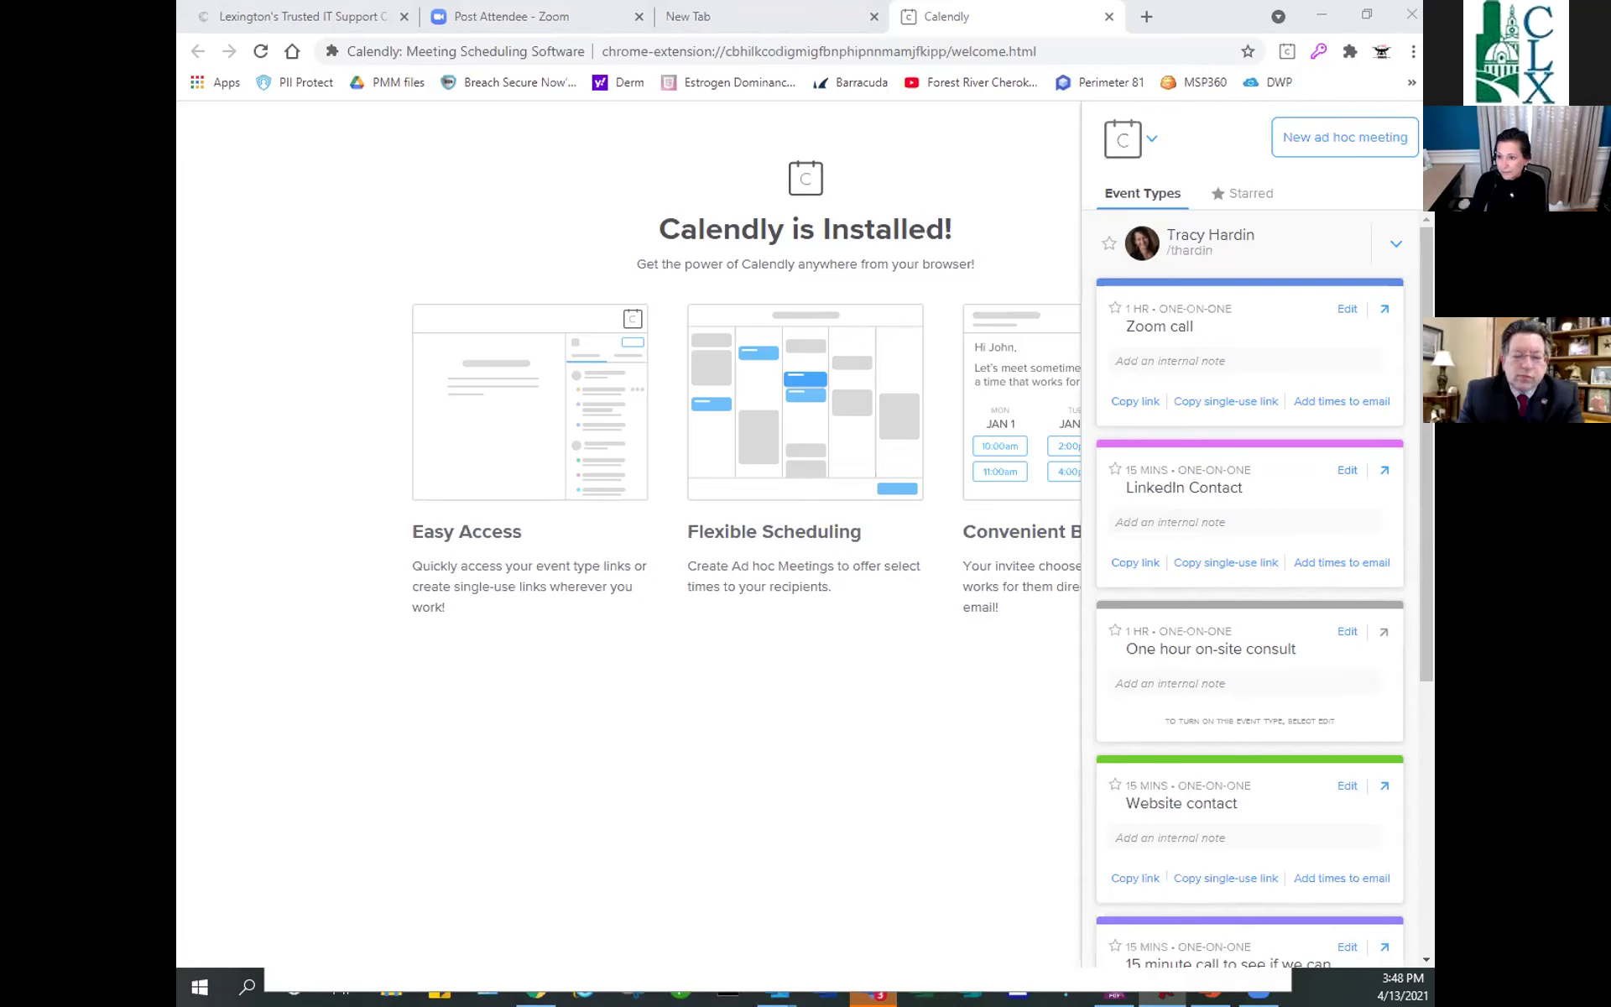
key("alt+Tab")
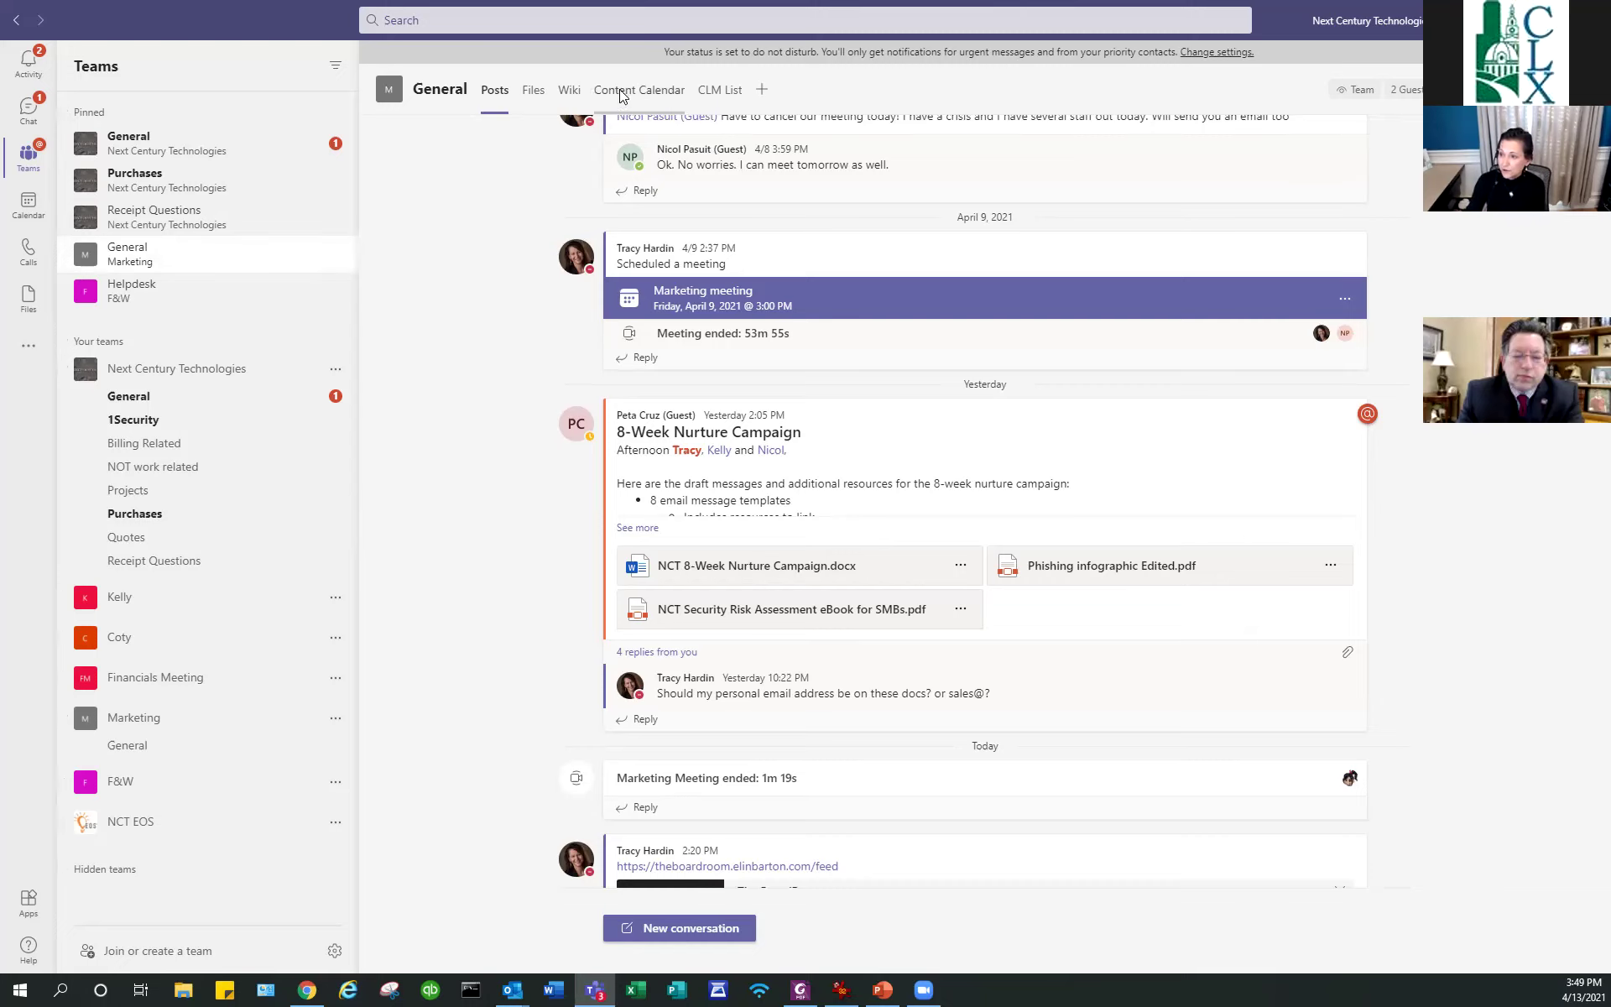
Open the Content Calendar in the Marketing General channel.
left_click(620, 94)
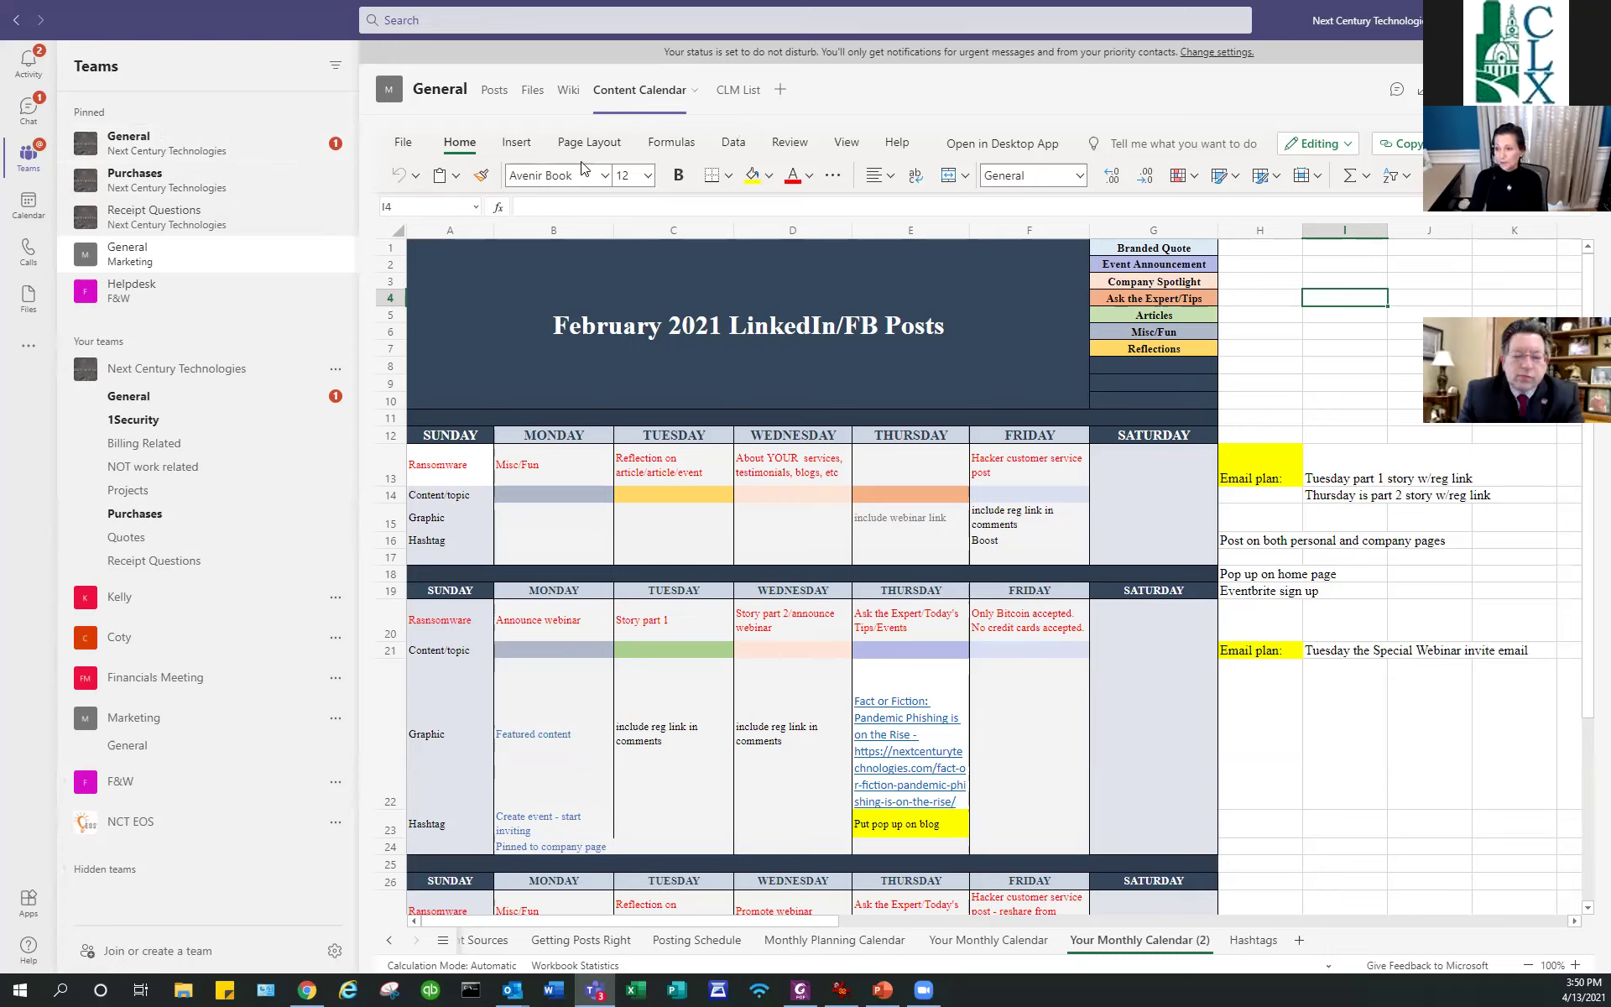
Switch from the February 2021 Content Calendar to the General channel's Posts.
left_click(145, 264)
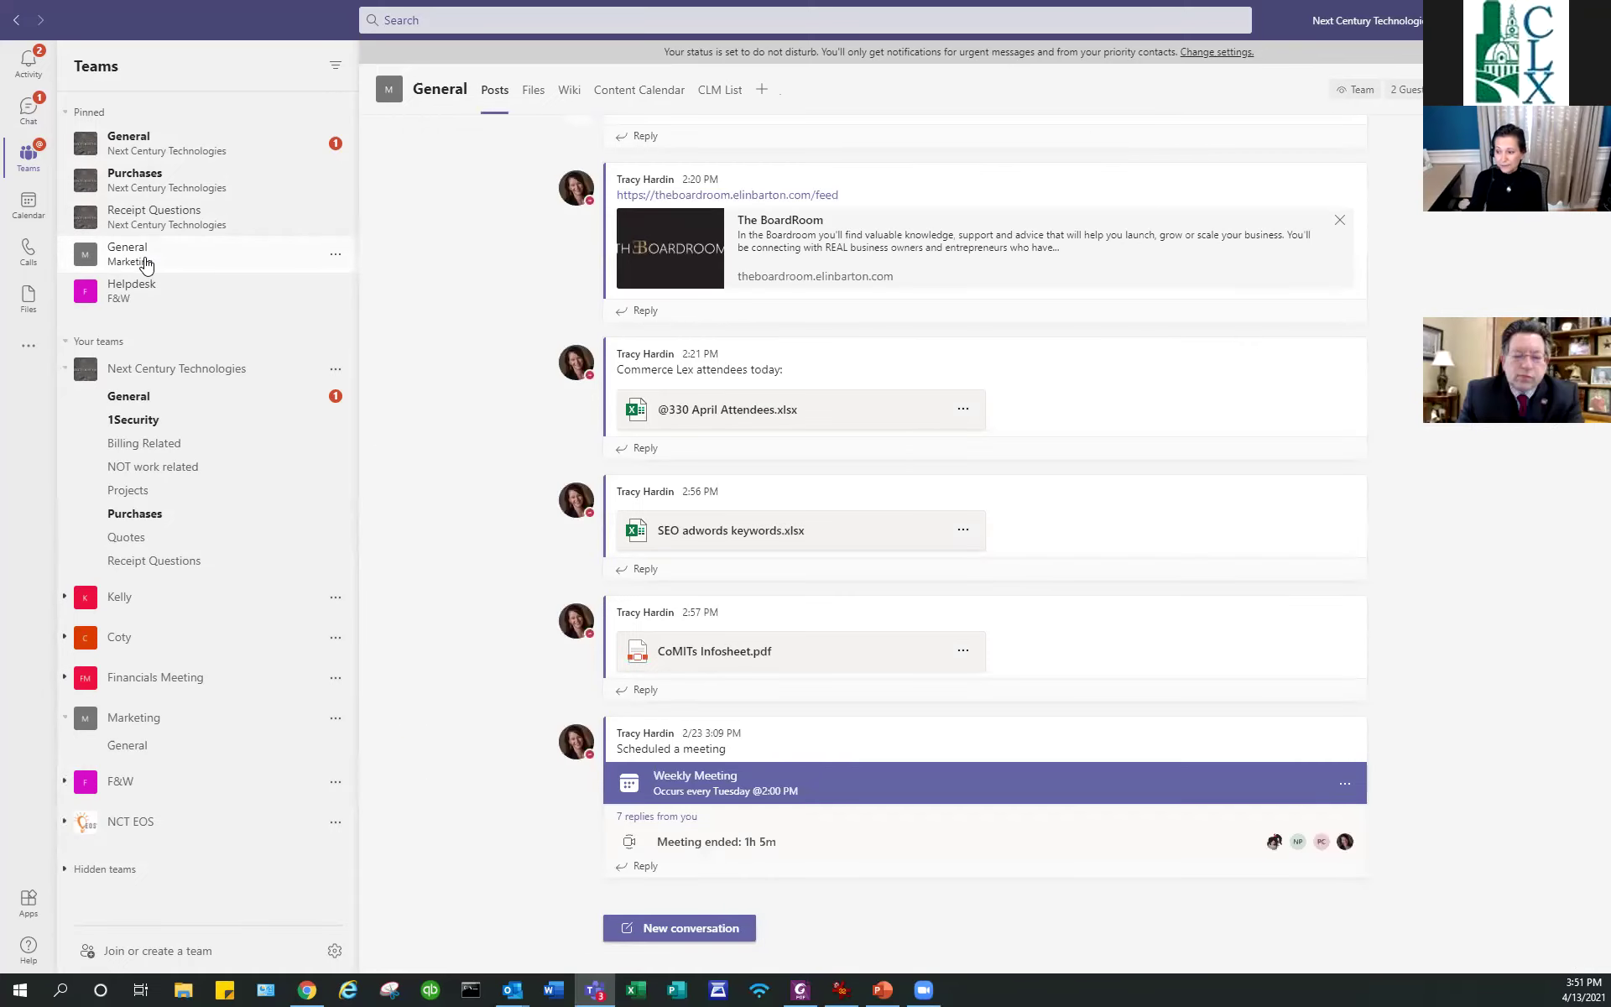
Scroll up through the General channel posts, then open the Teams Calendar week view.
scroll(453, 302, "up", 1)
scroll(451, 302, "up", 6)
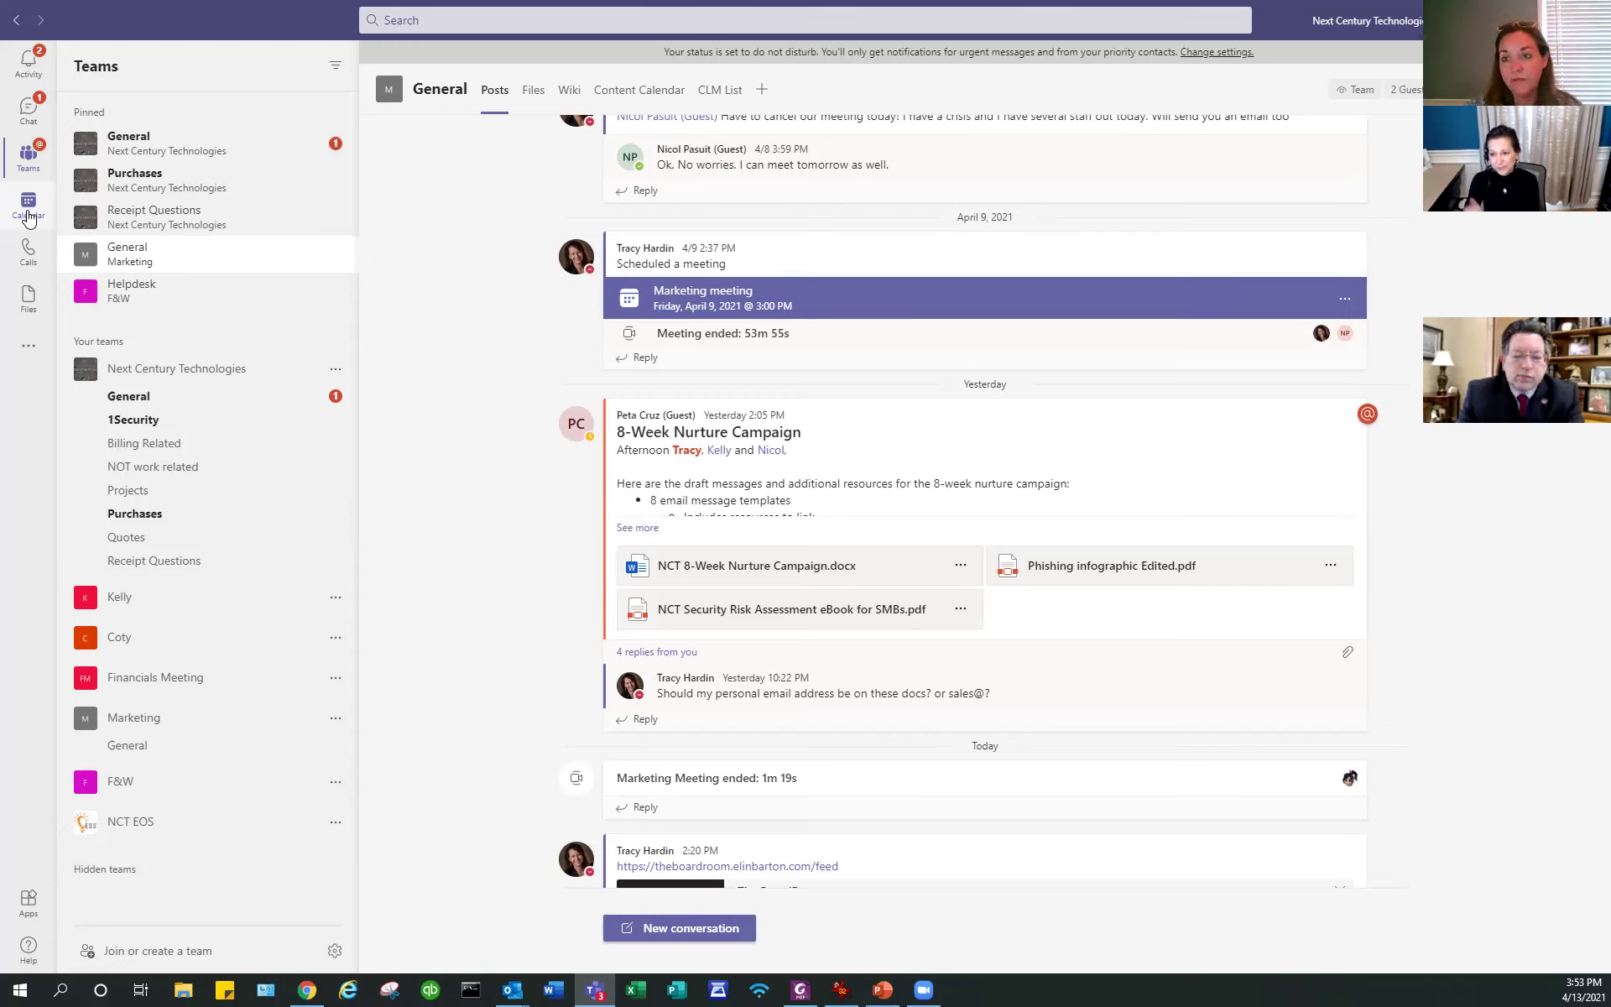
left_click(28, 219)
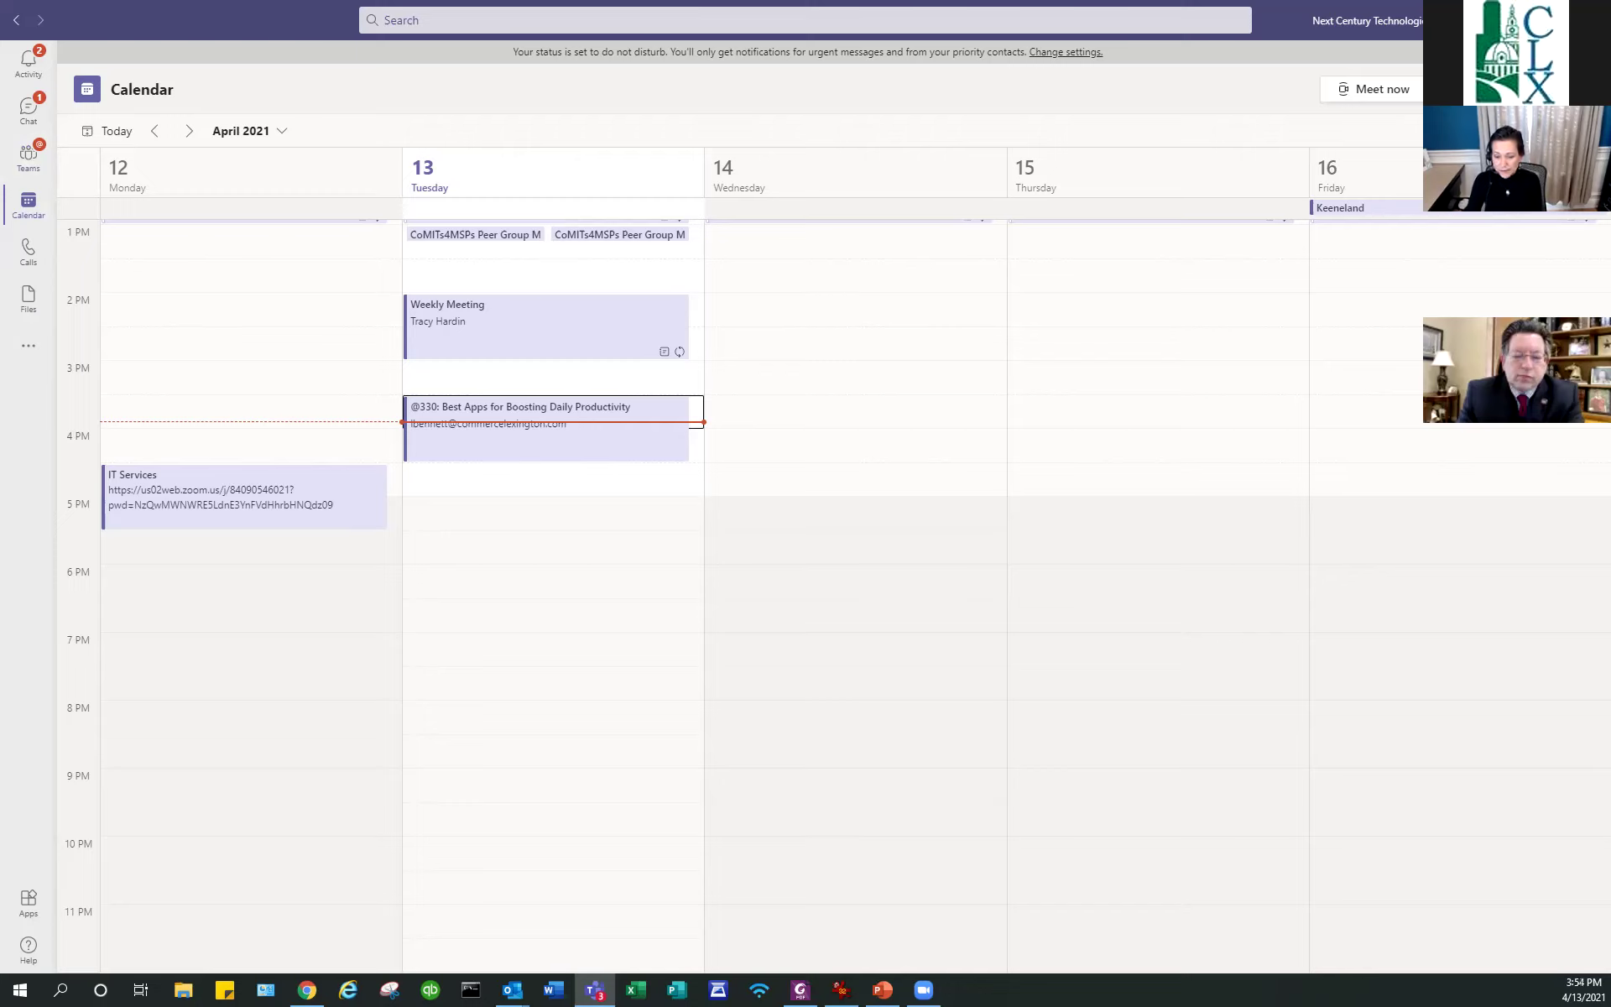
Switch from Teams to Foxit PhantomPDF showing Sample PDF form.pdf.
key("alt+Tab")
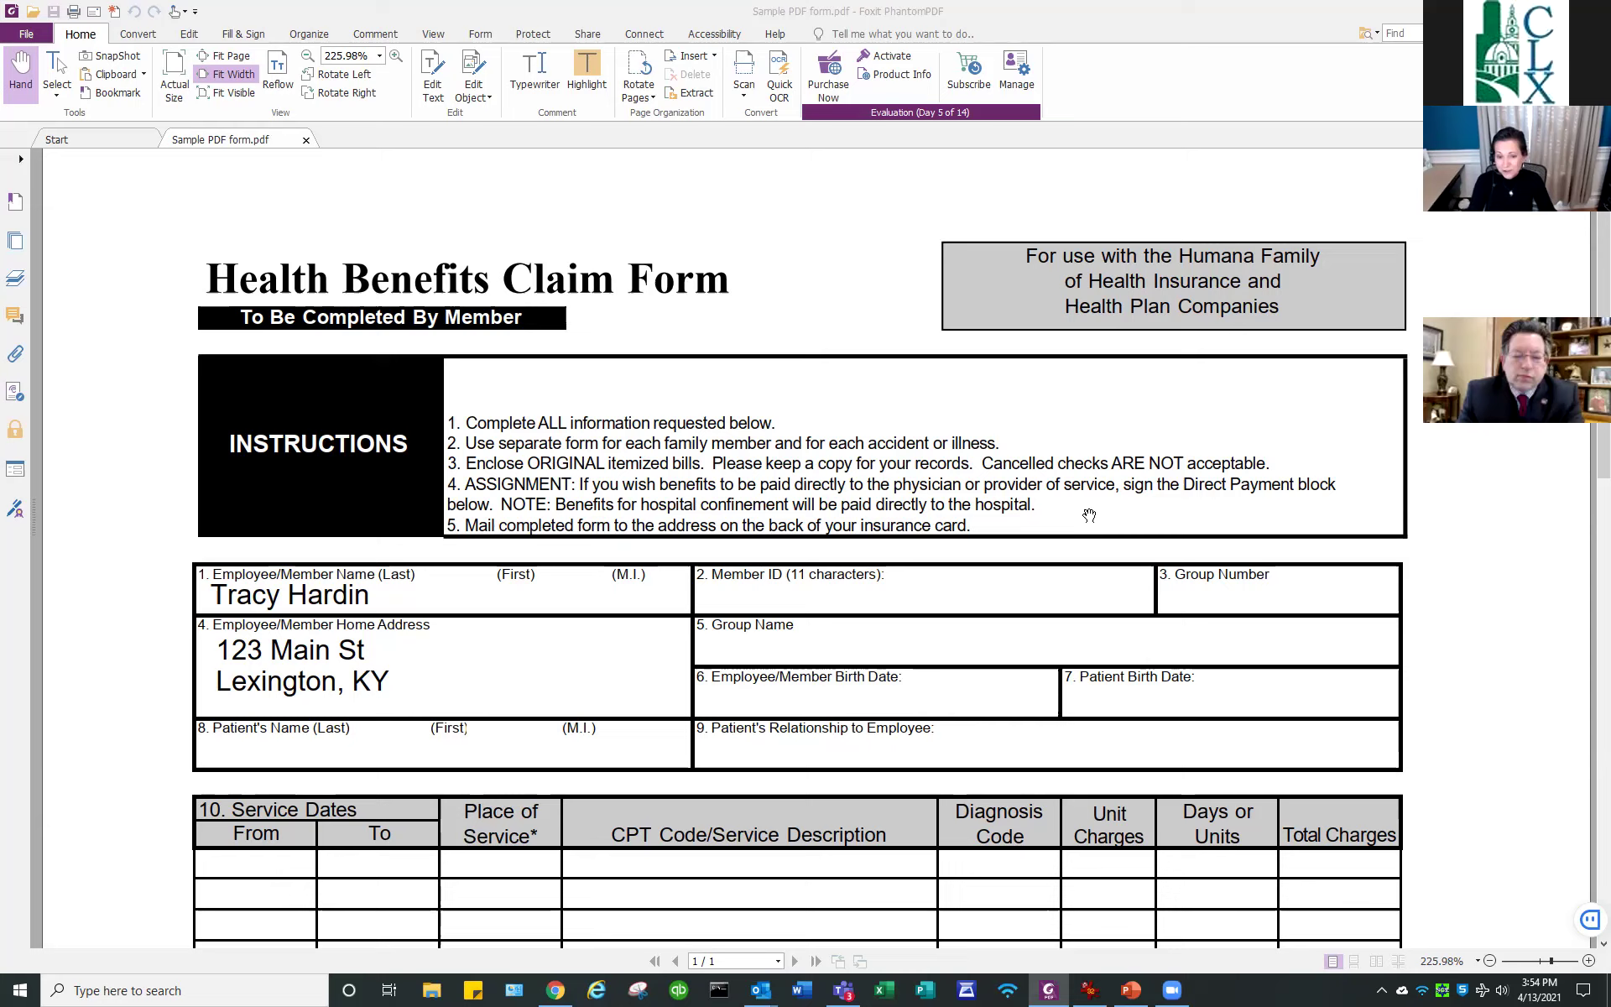
Select the Typewriter tool for the Health Benefits Claim Form.
left_click(1081, 519)
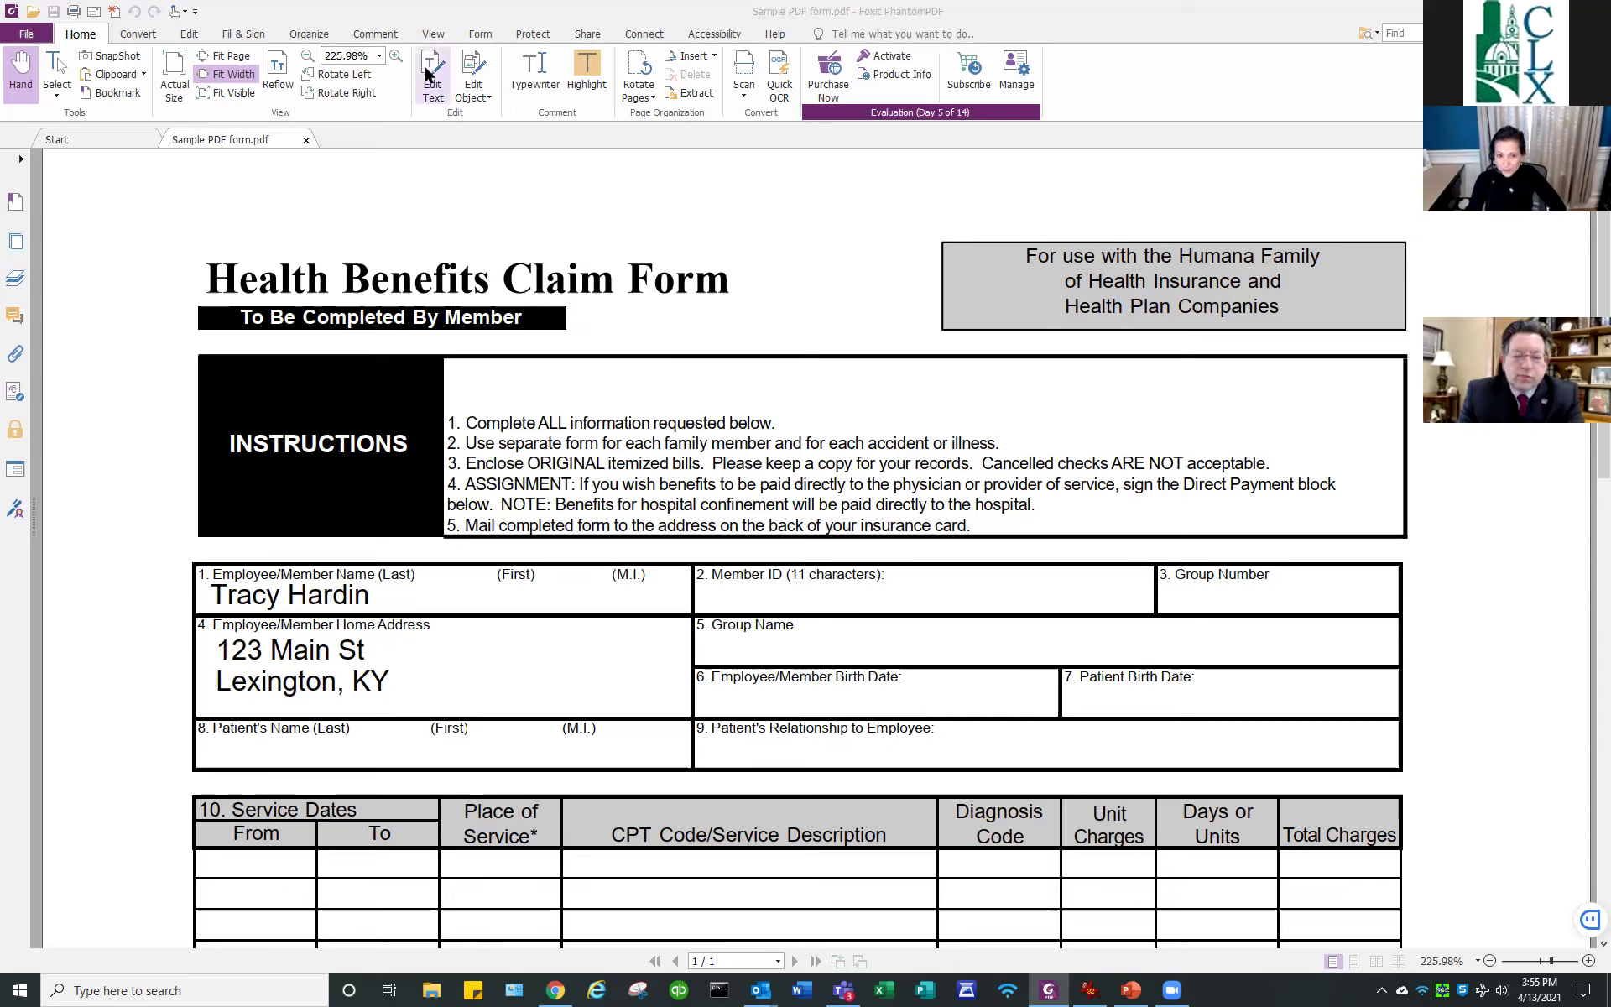
left_click(537, 74)
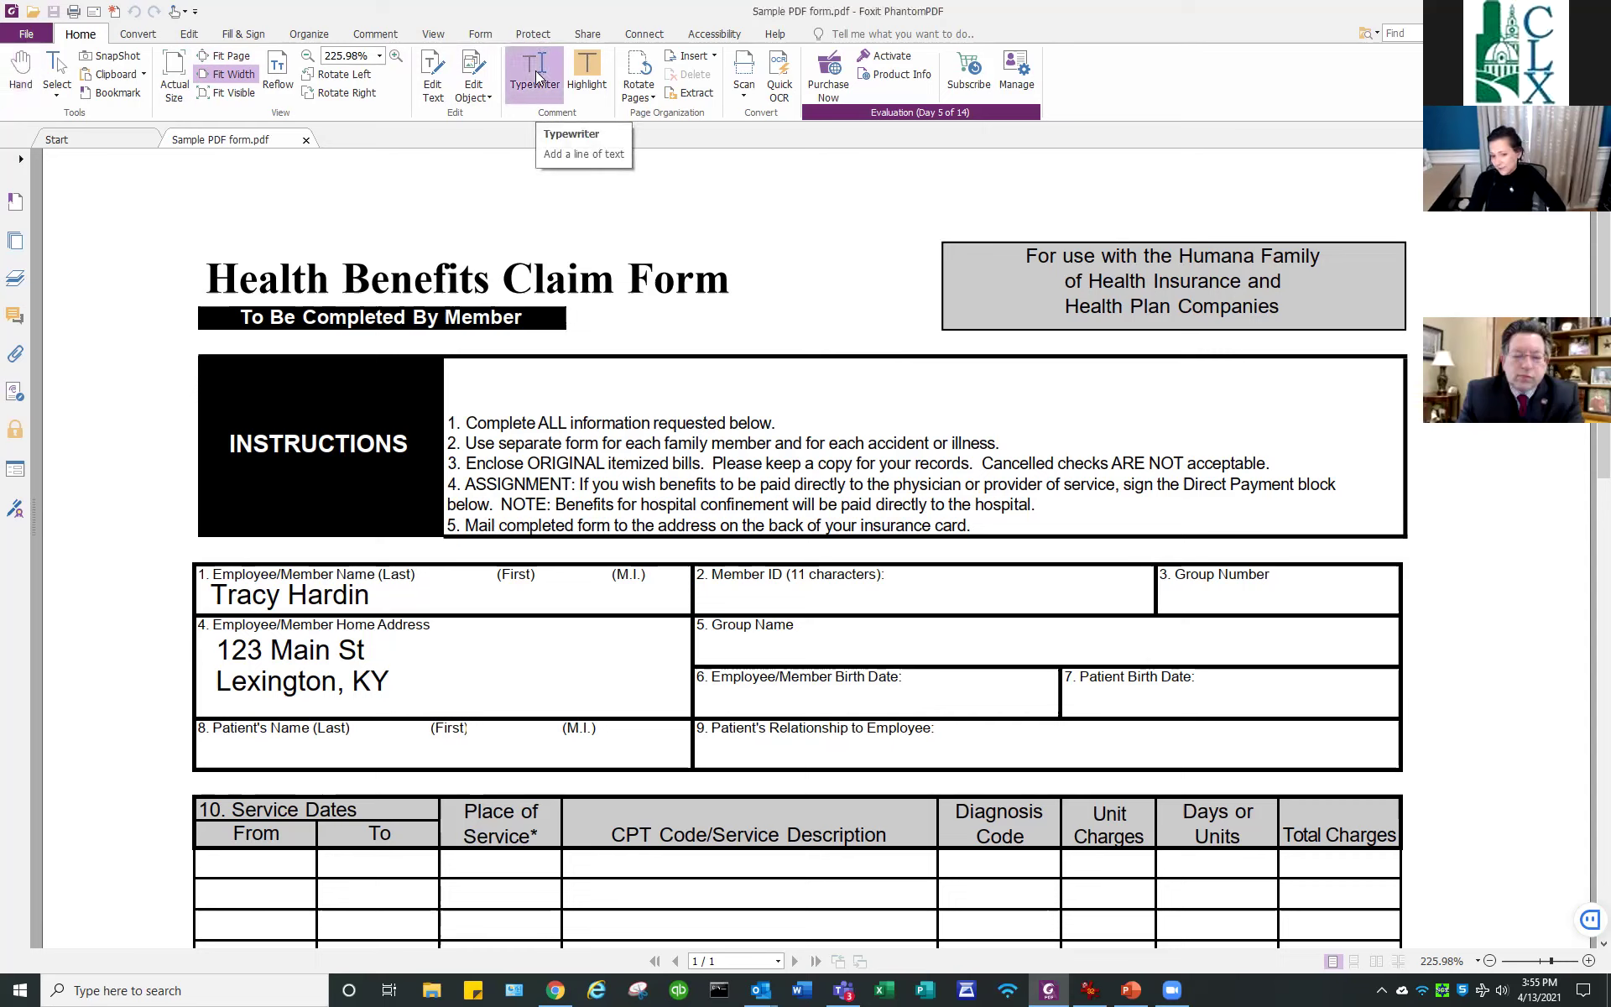
Type the member's ID number and group number into their claim form fields.
left_click(710, 594)
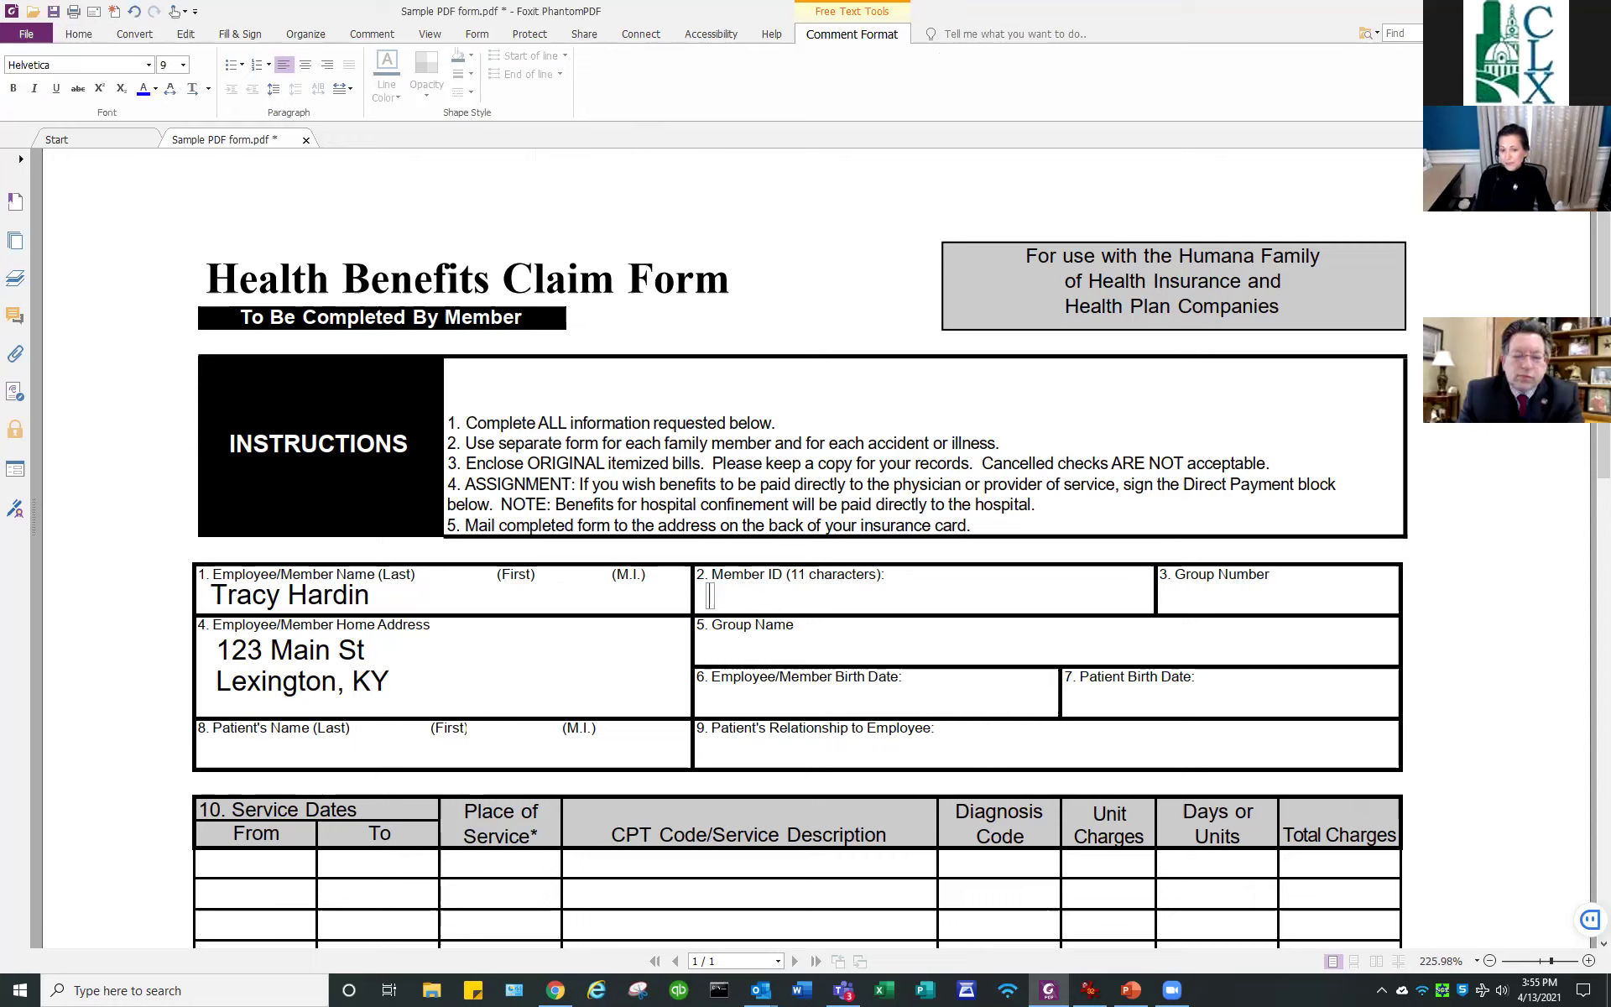
type("Mem")
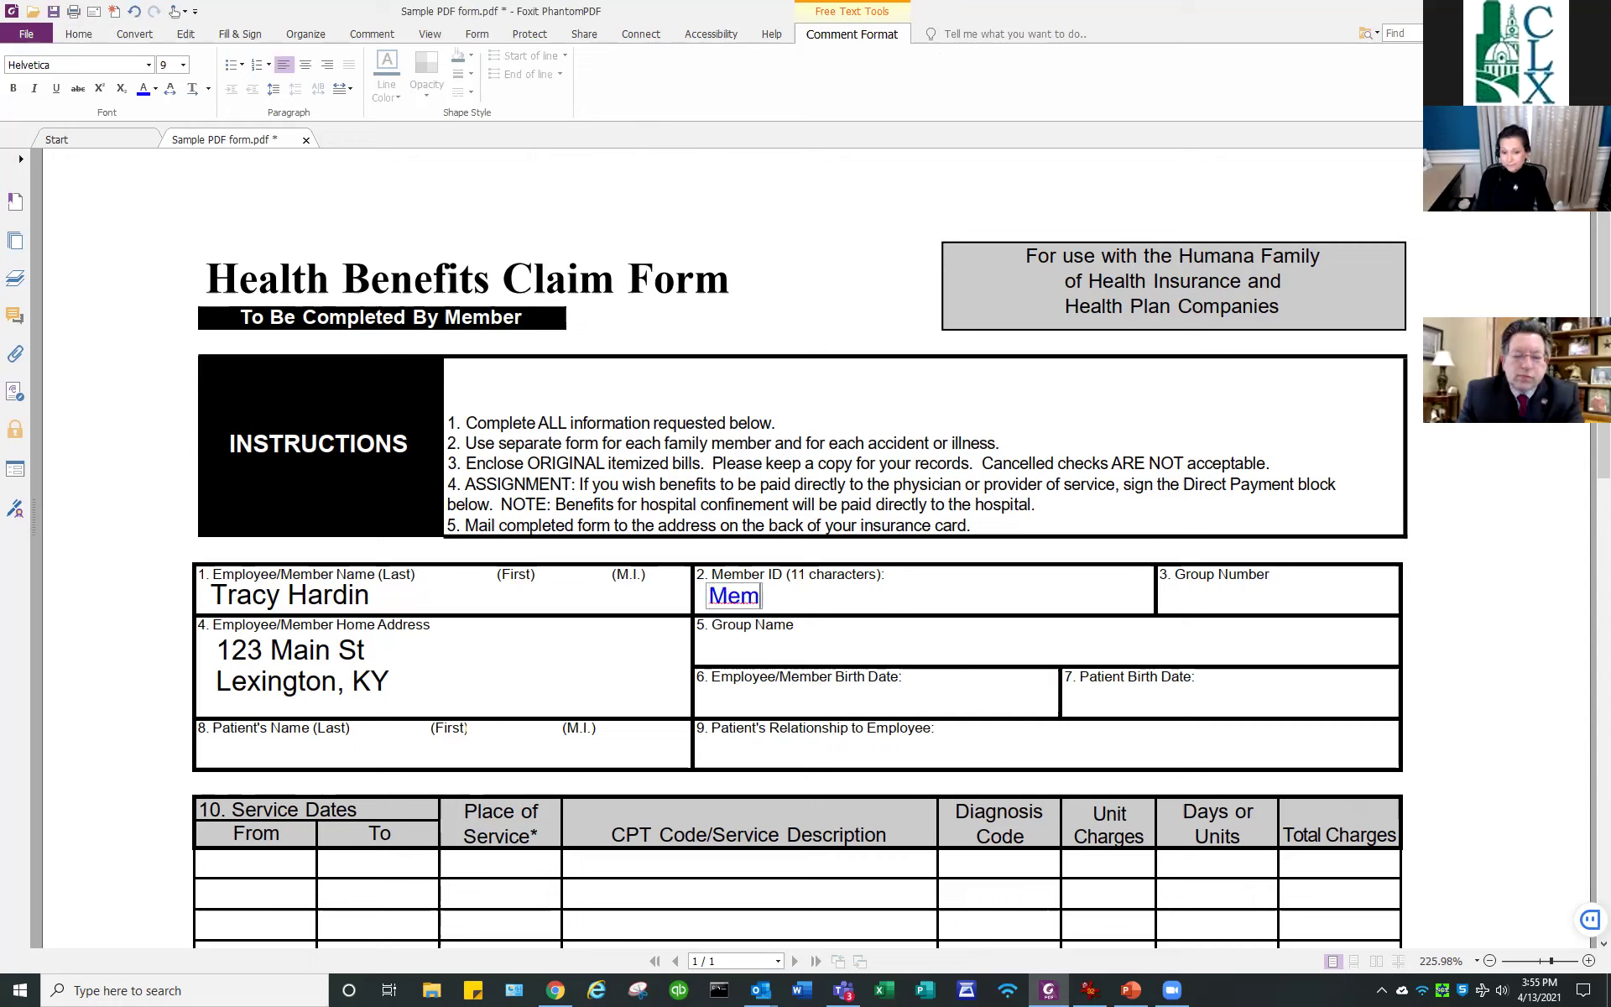
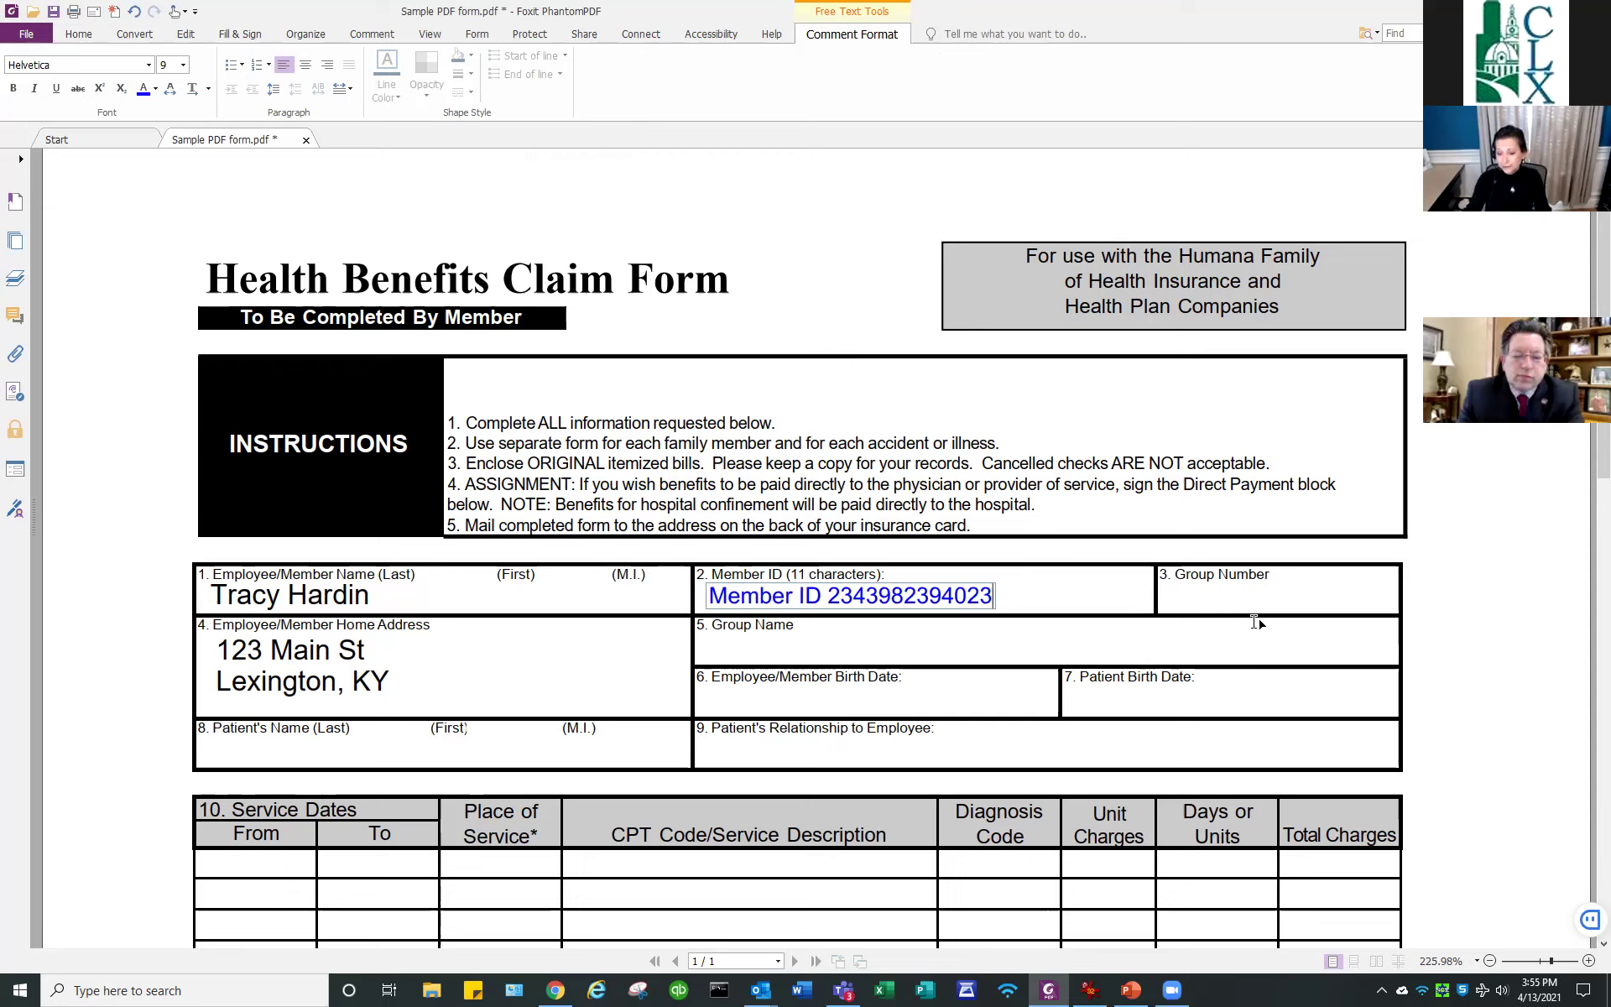
left_click(1179, 596)
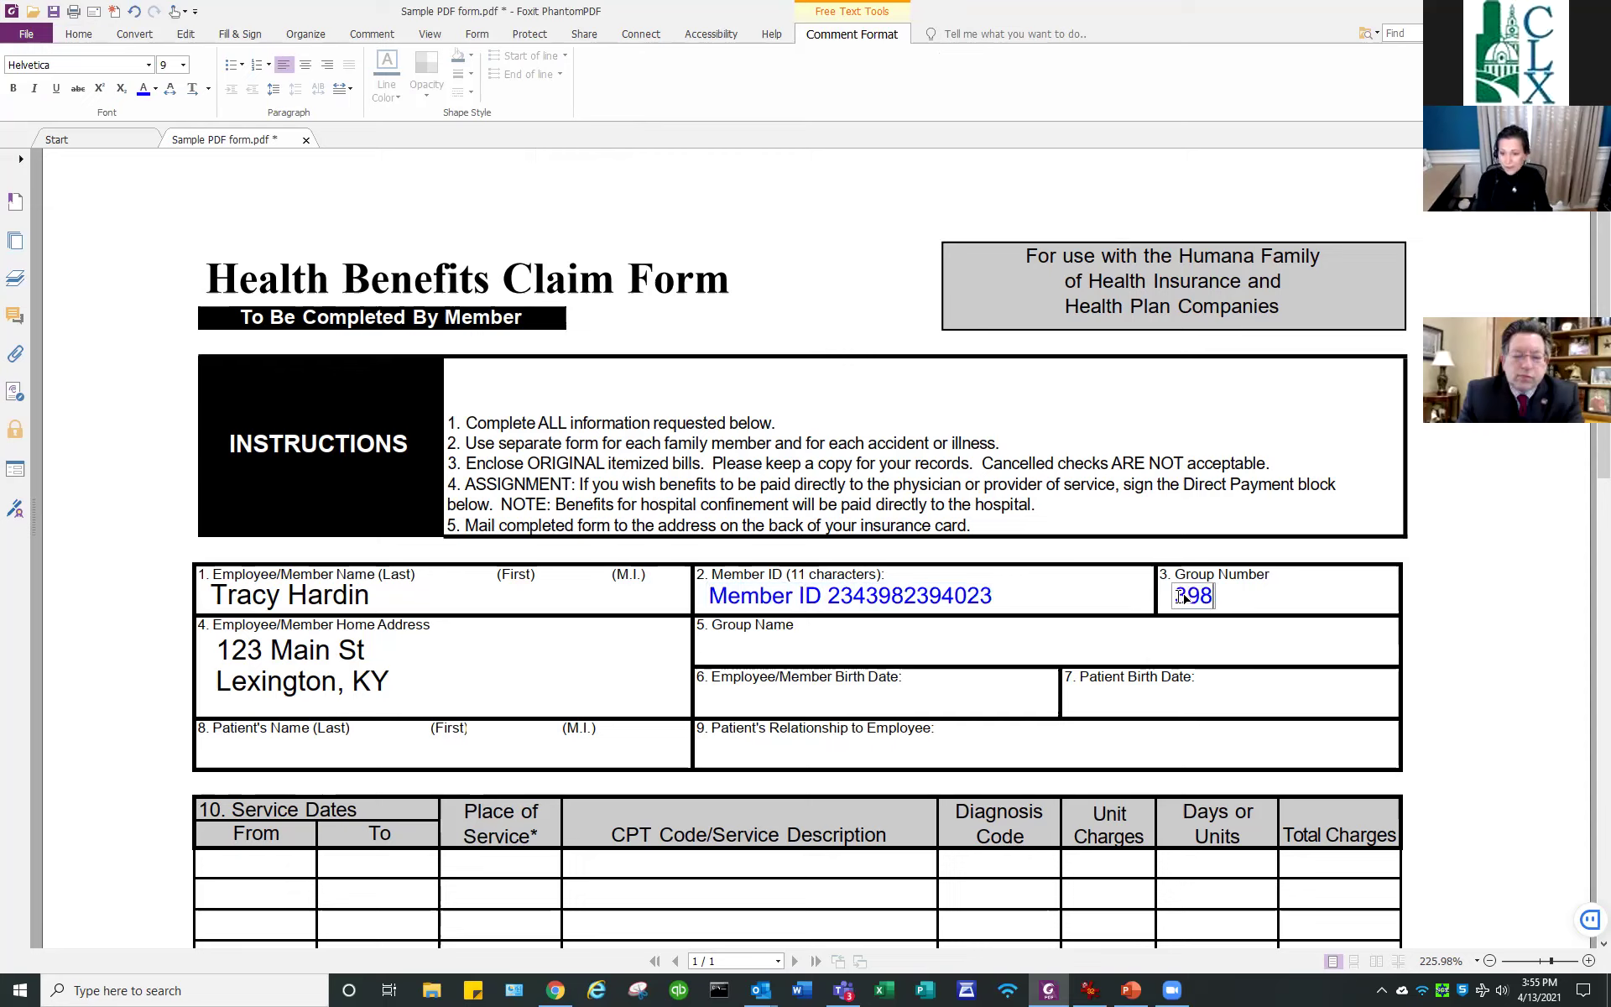
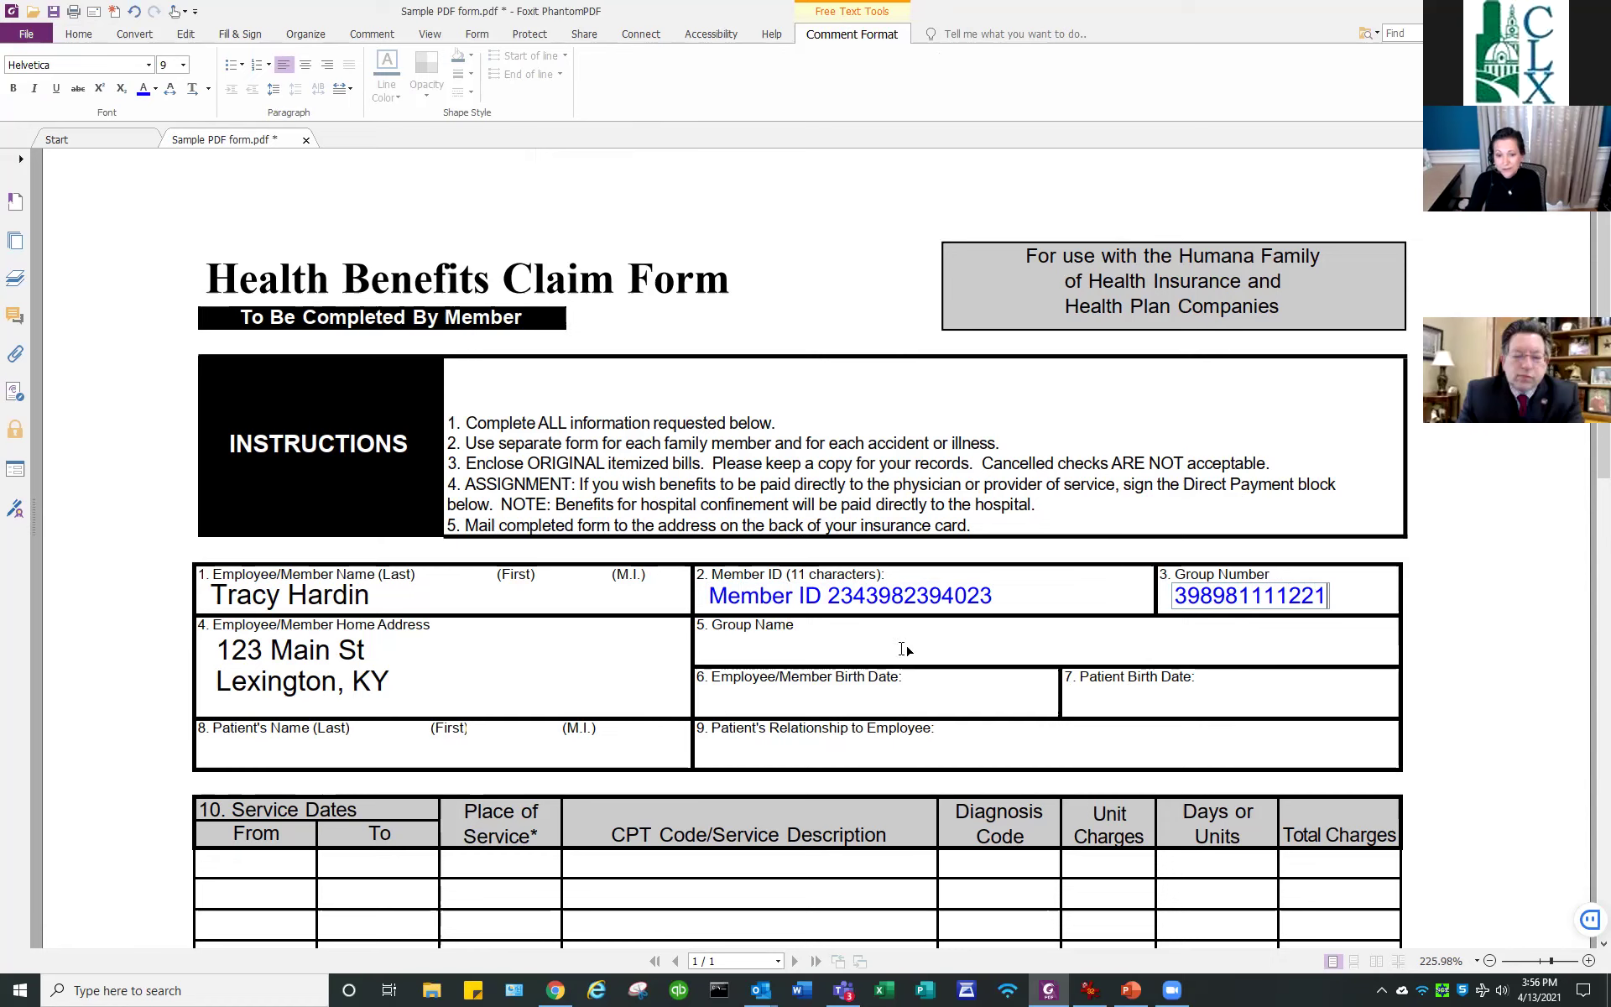
scroll(789, 676, "down", 1)
scroll(789, 679, "down", 1)
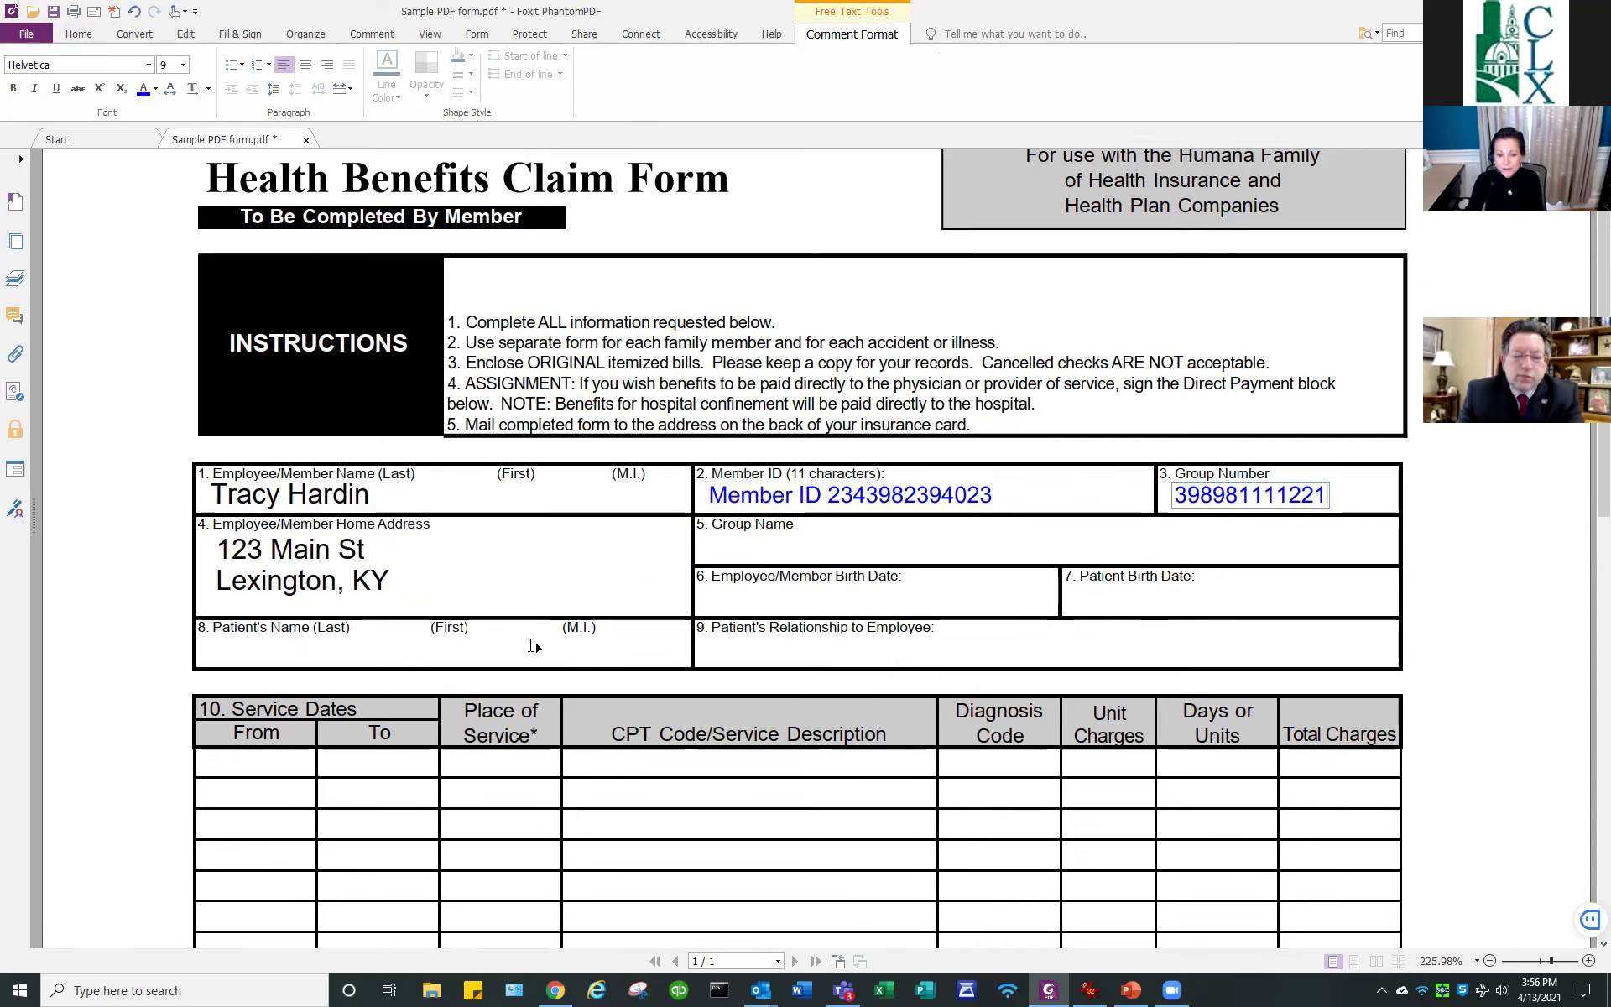
scroll(536, 163, "up", 2)
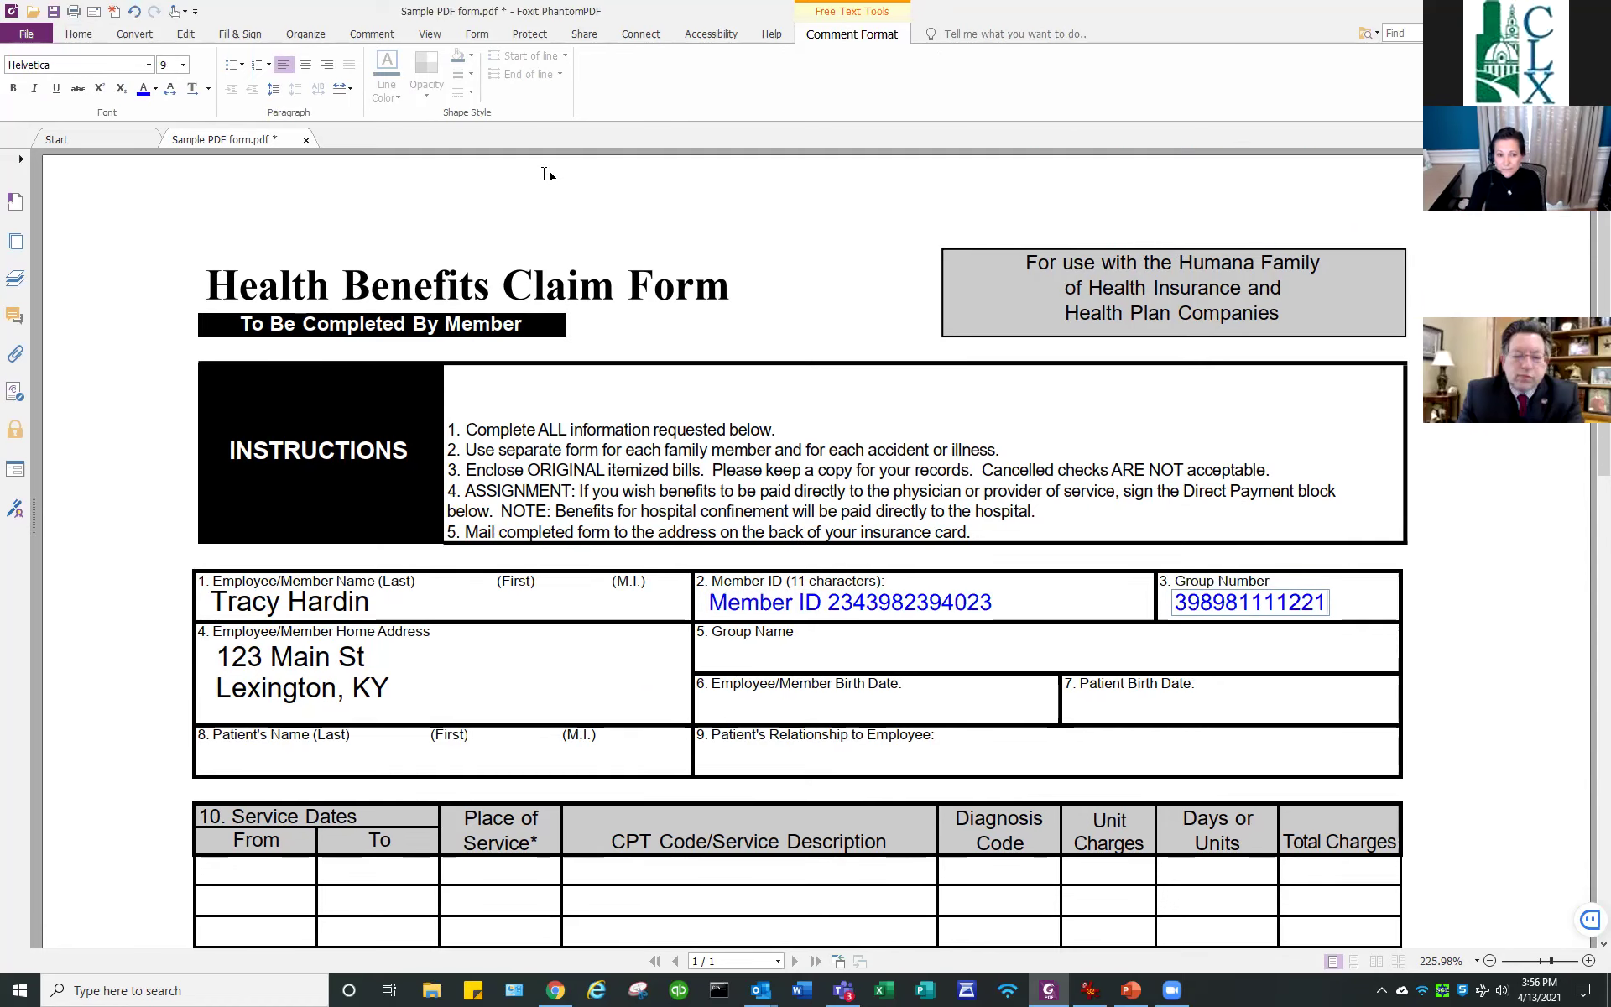
left_click(81, 33)
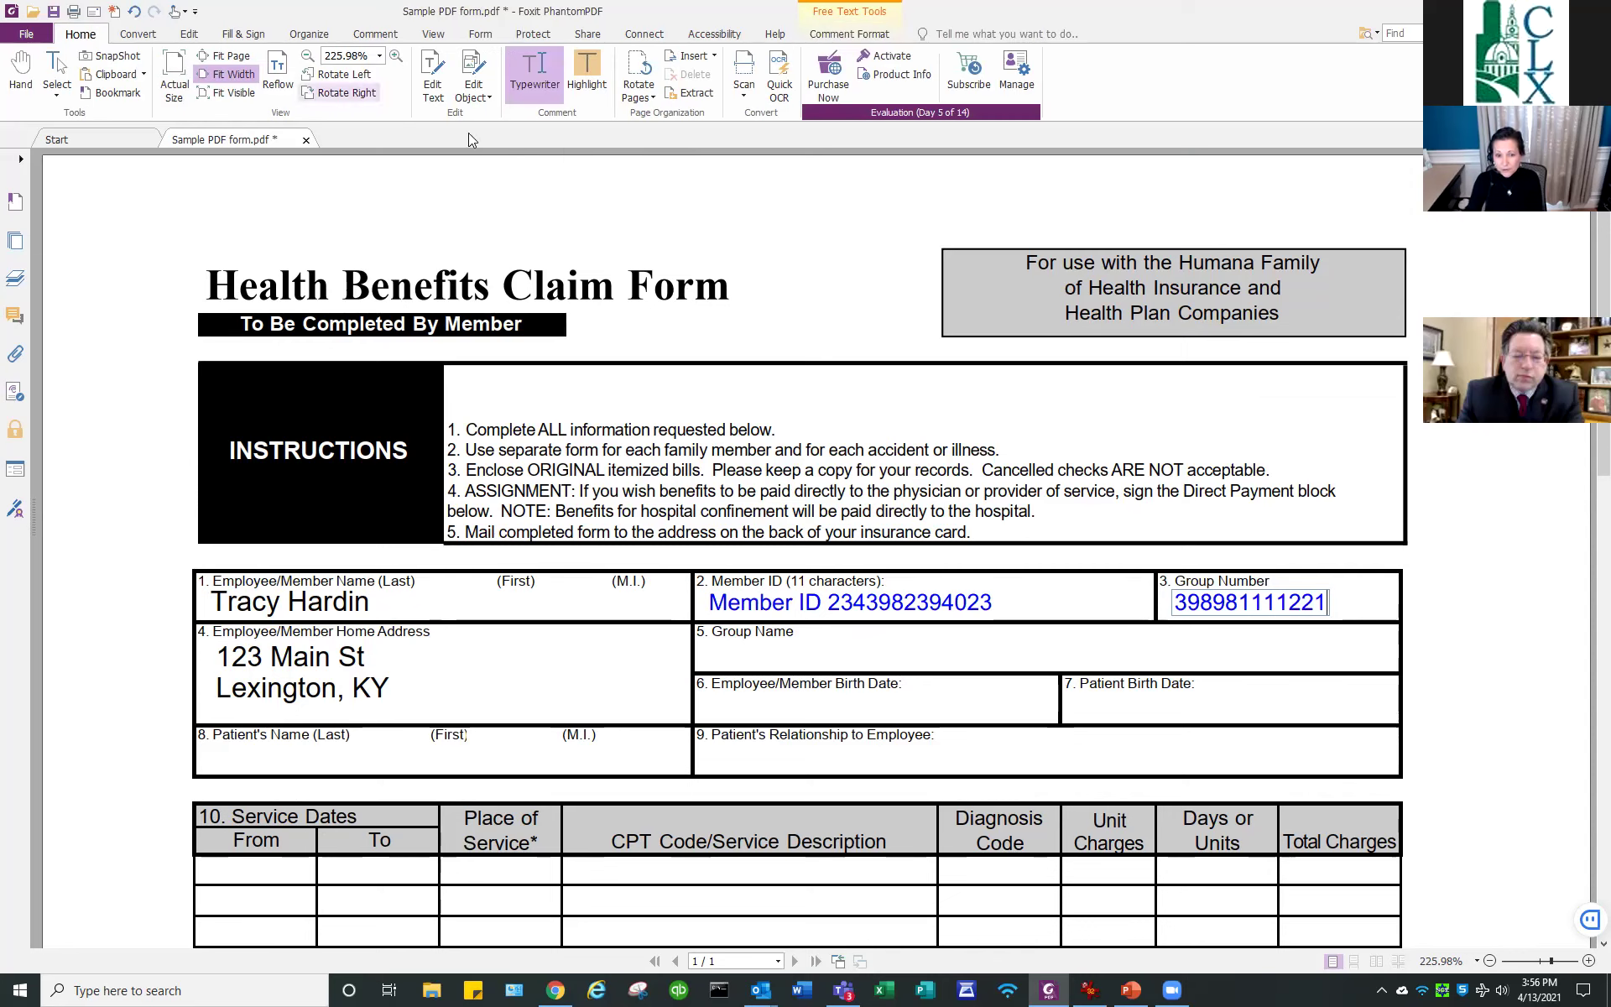
Highlight instruction 1 and the member Name, Home Address and Birth Date labels in yellow.
left_click(585, 84)
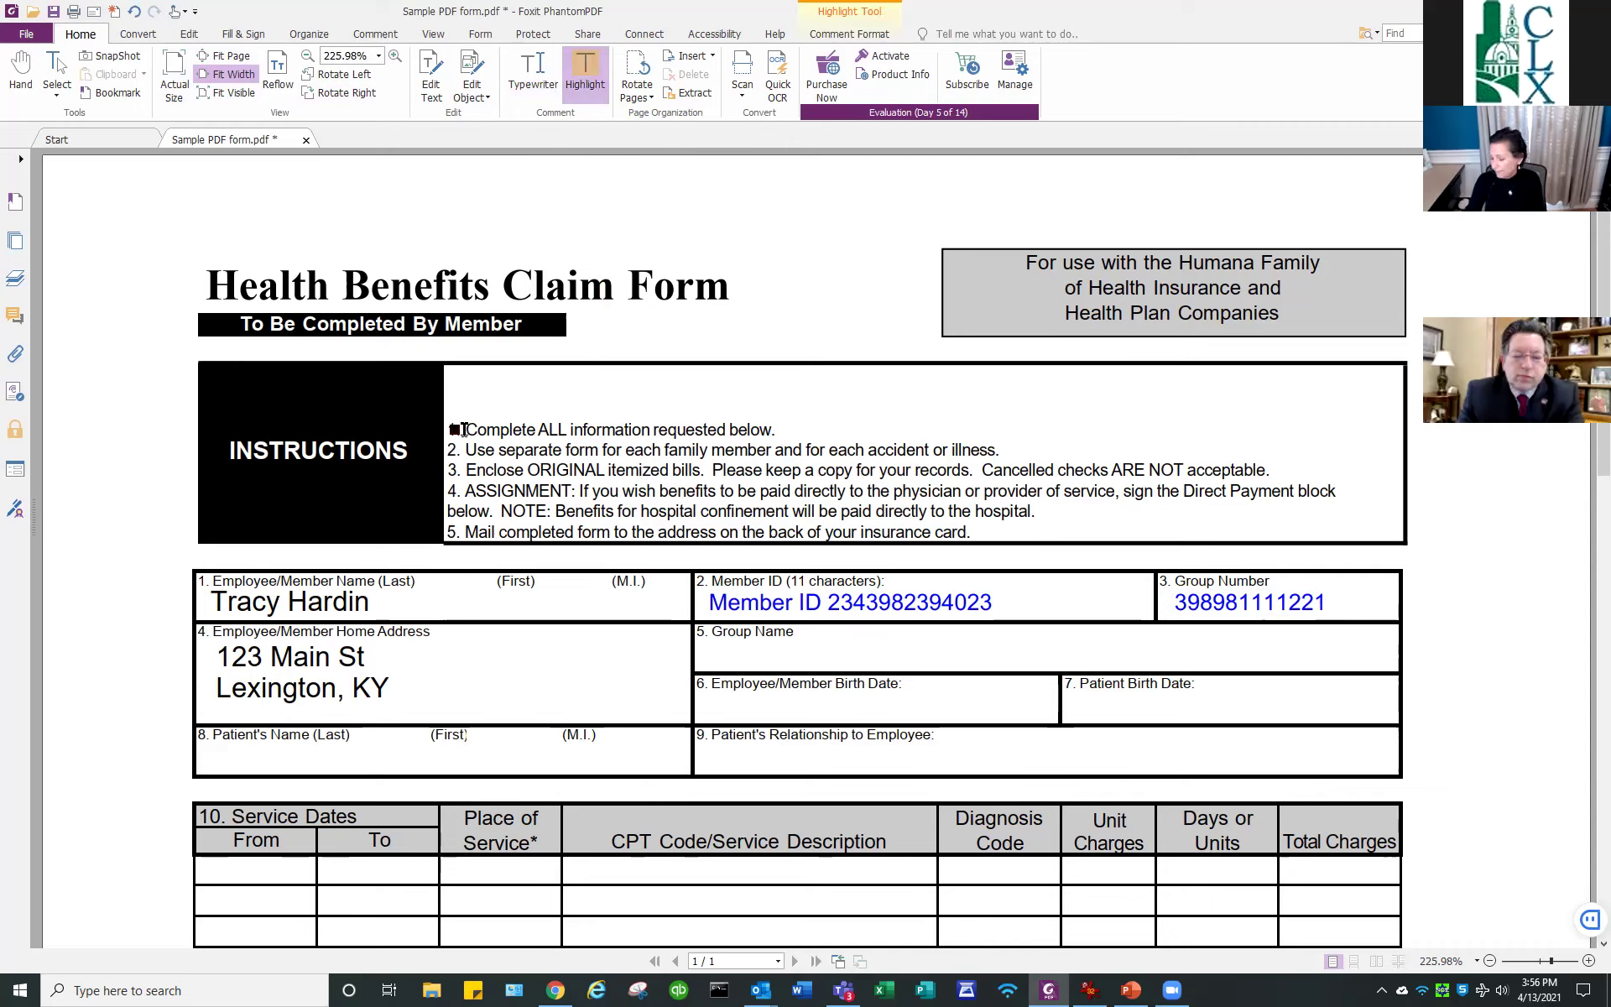
left_click_drag(464, 430, 773, 431)
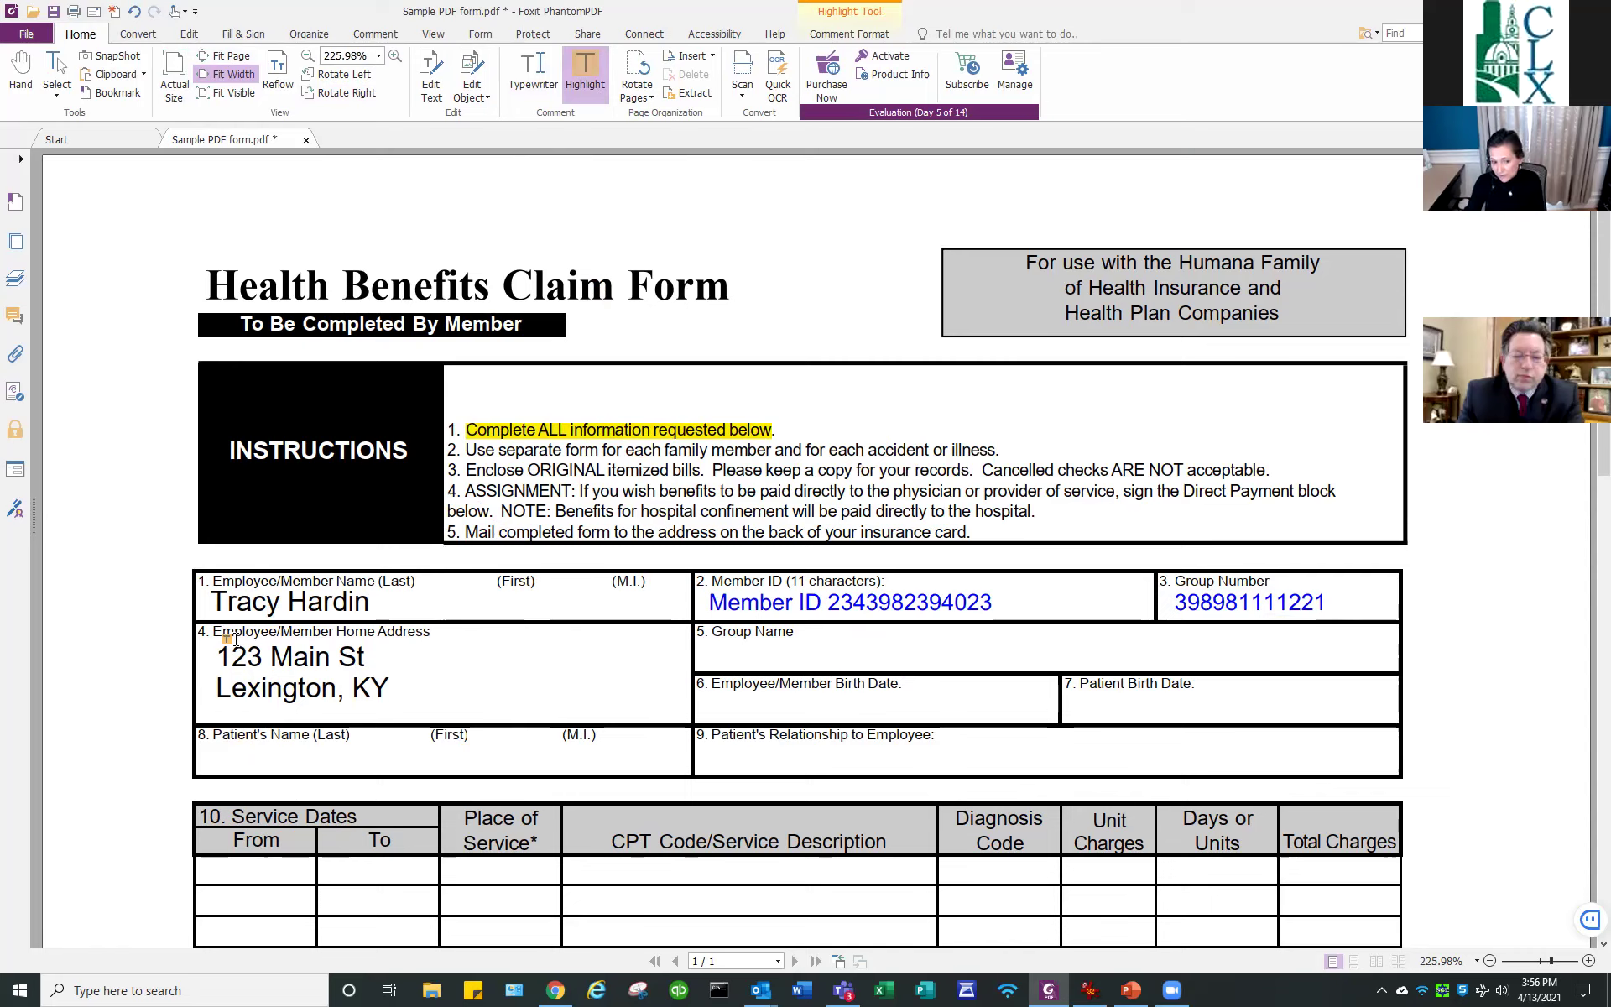
left_click_drag(213, 632, 445, 632)
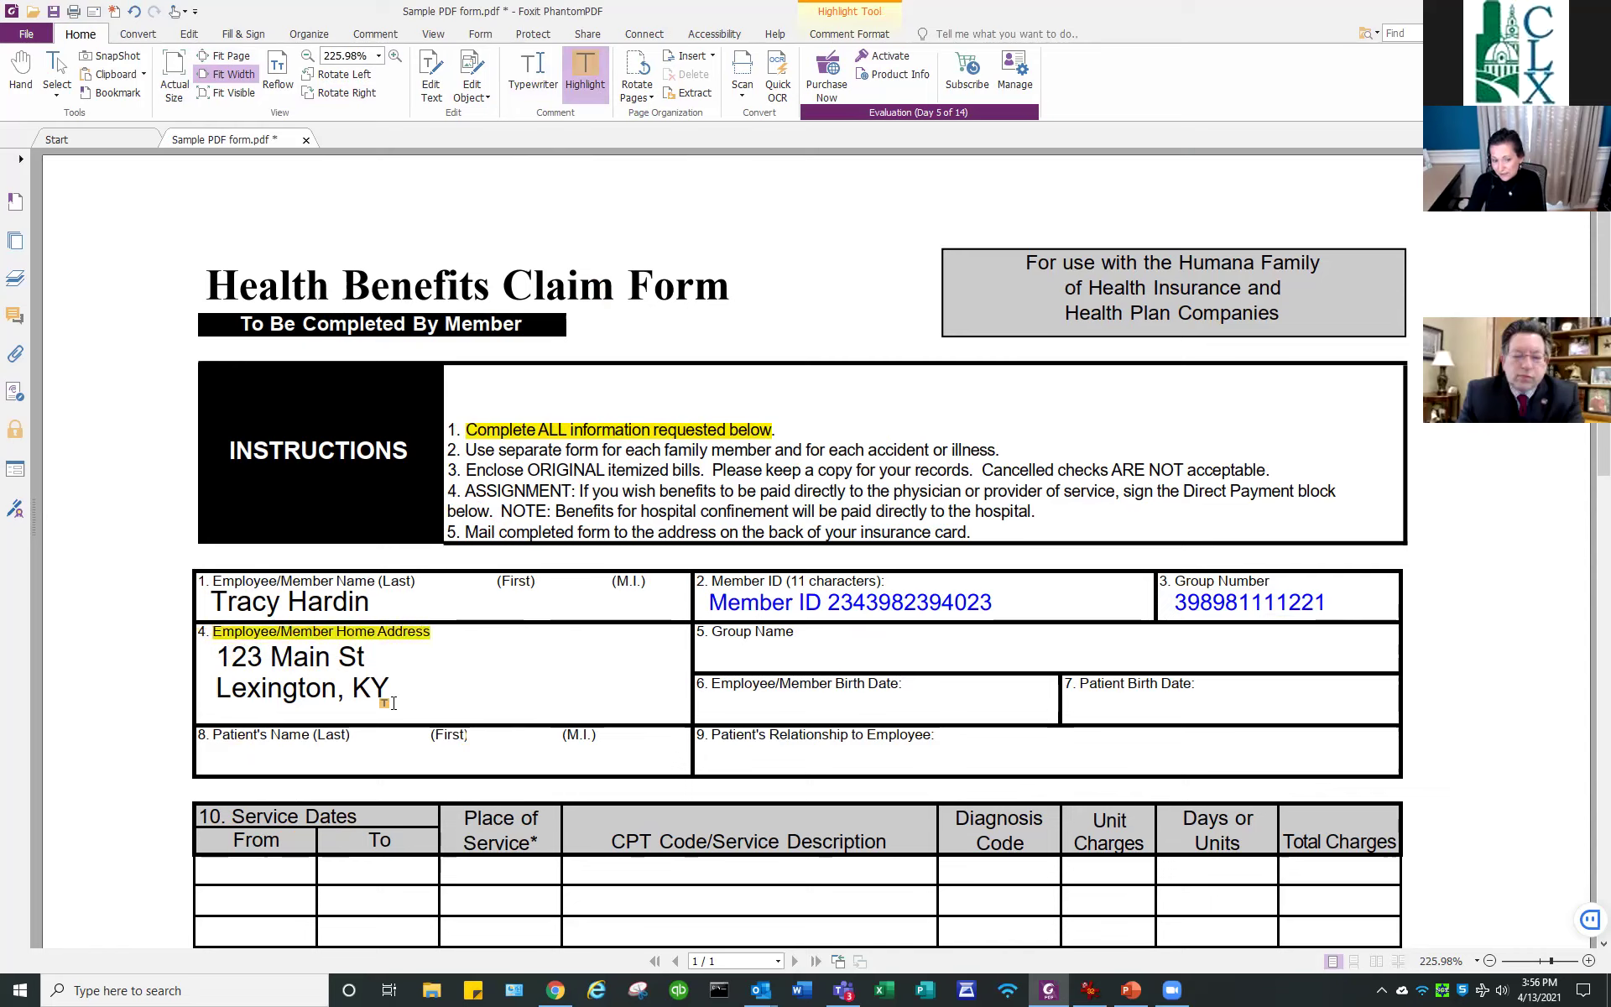
left_click_drag(221, 583, 413, 618)
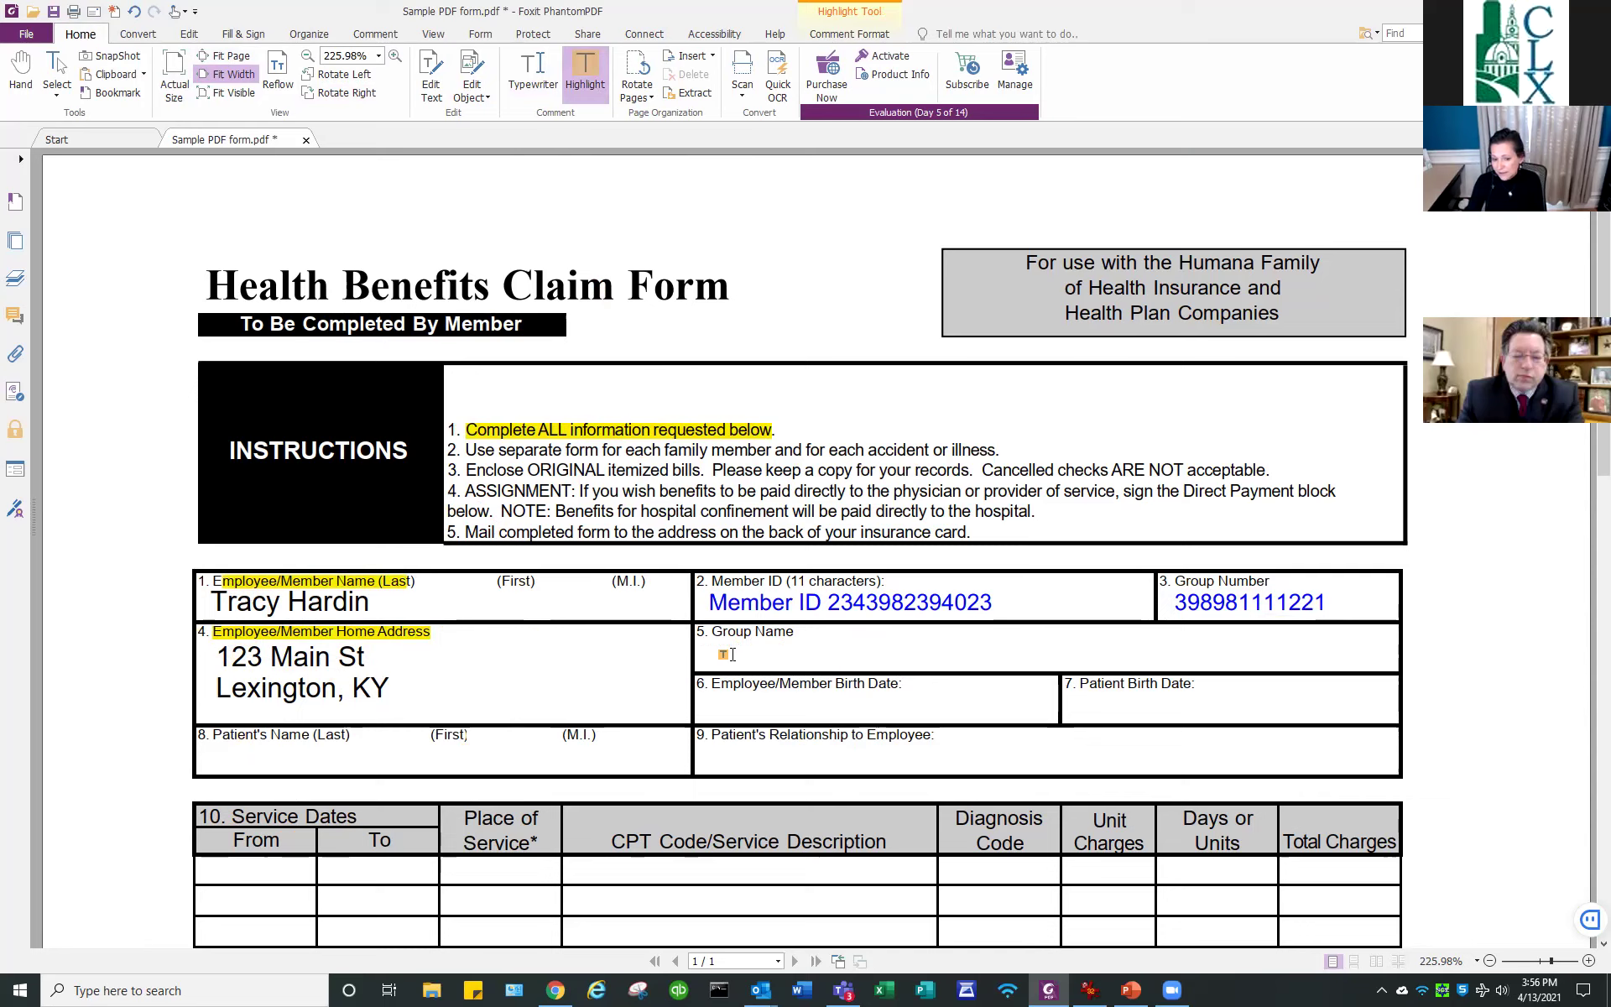
left_click_drag(710, 684, 844, 685)
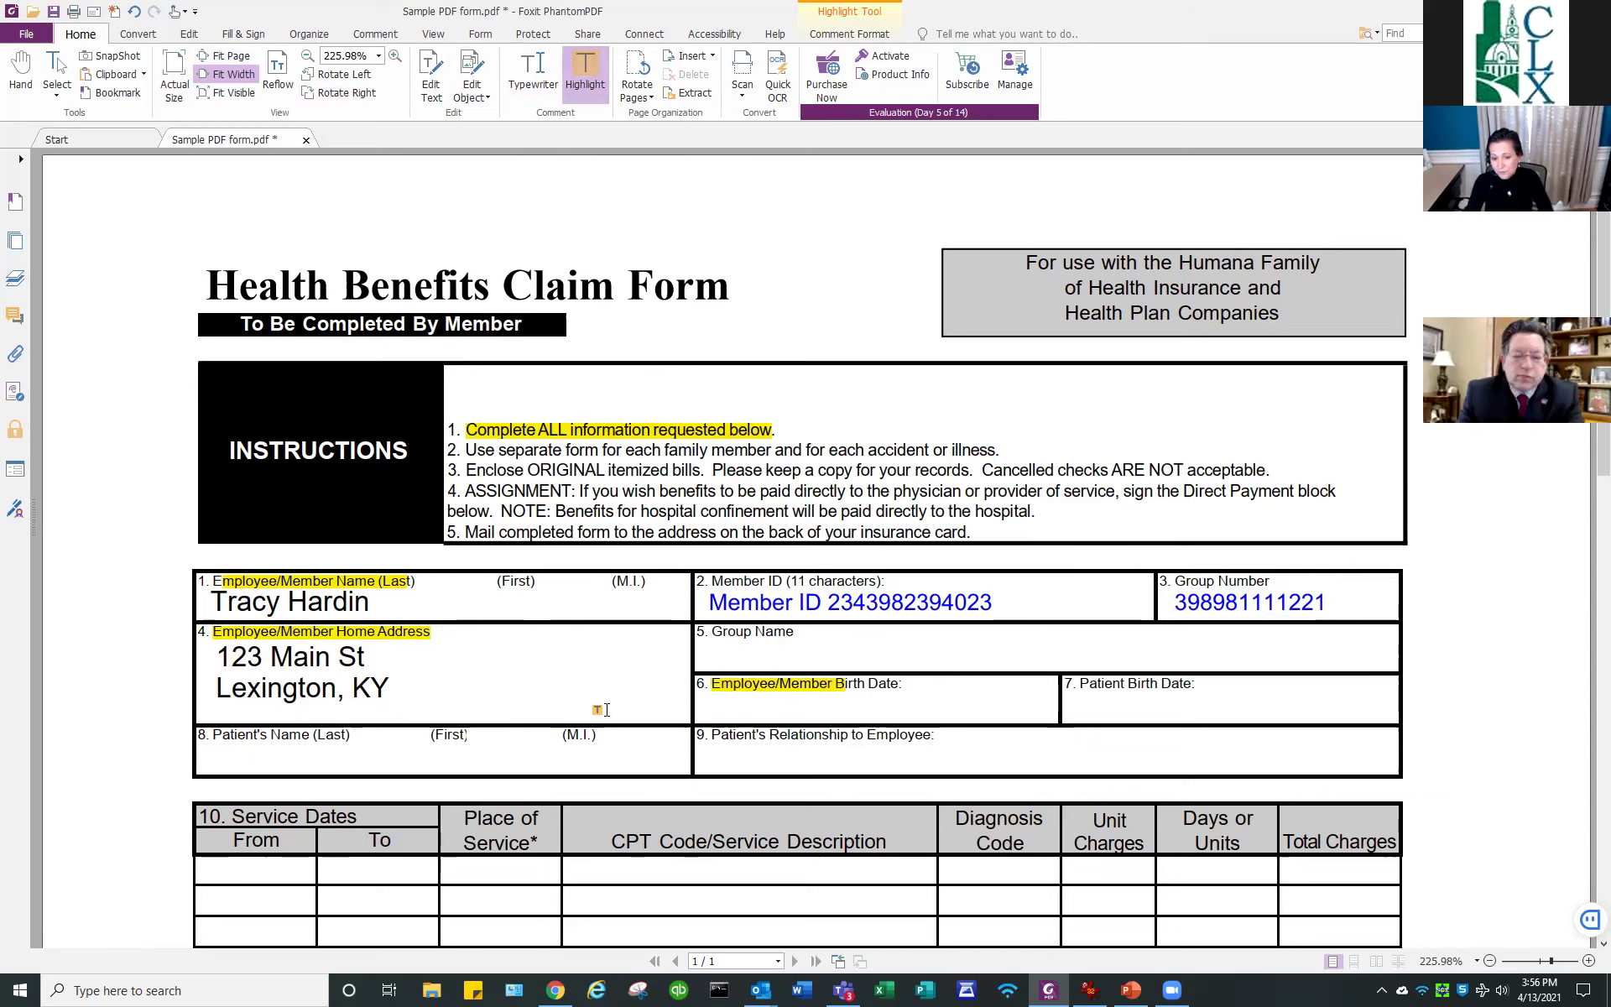
scroll(797, 432, "down", 4)
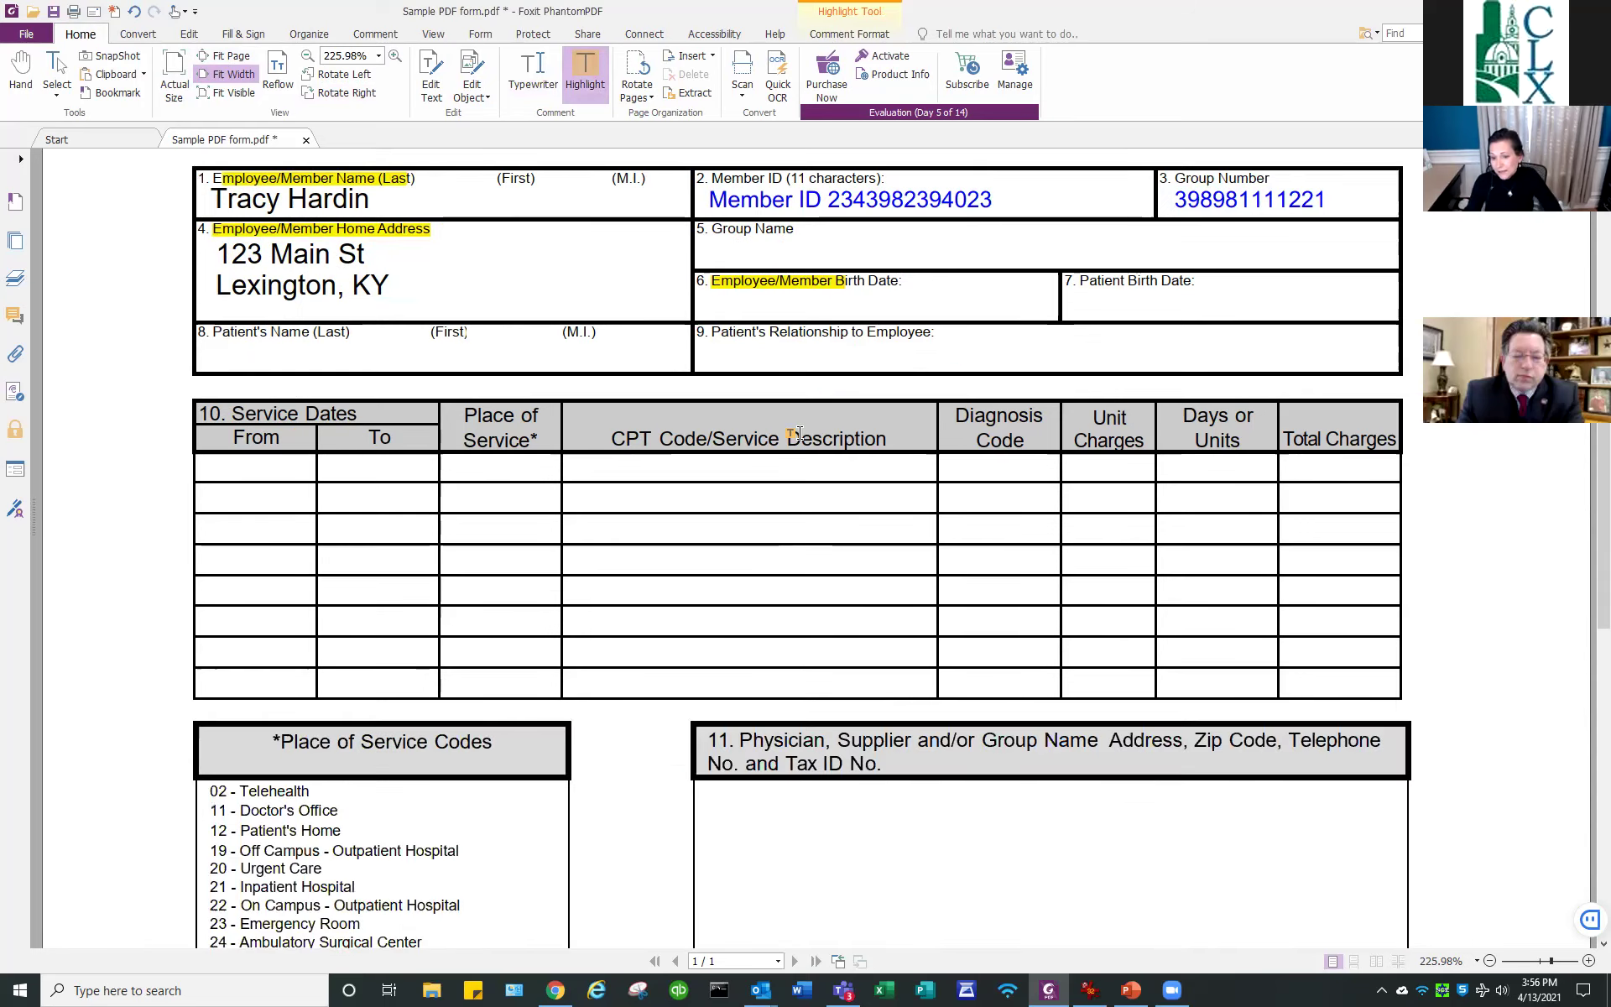
scroll(797, 432, "down", 7)
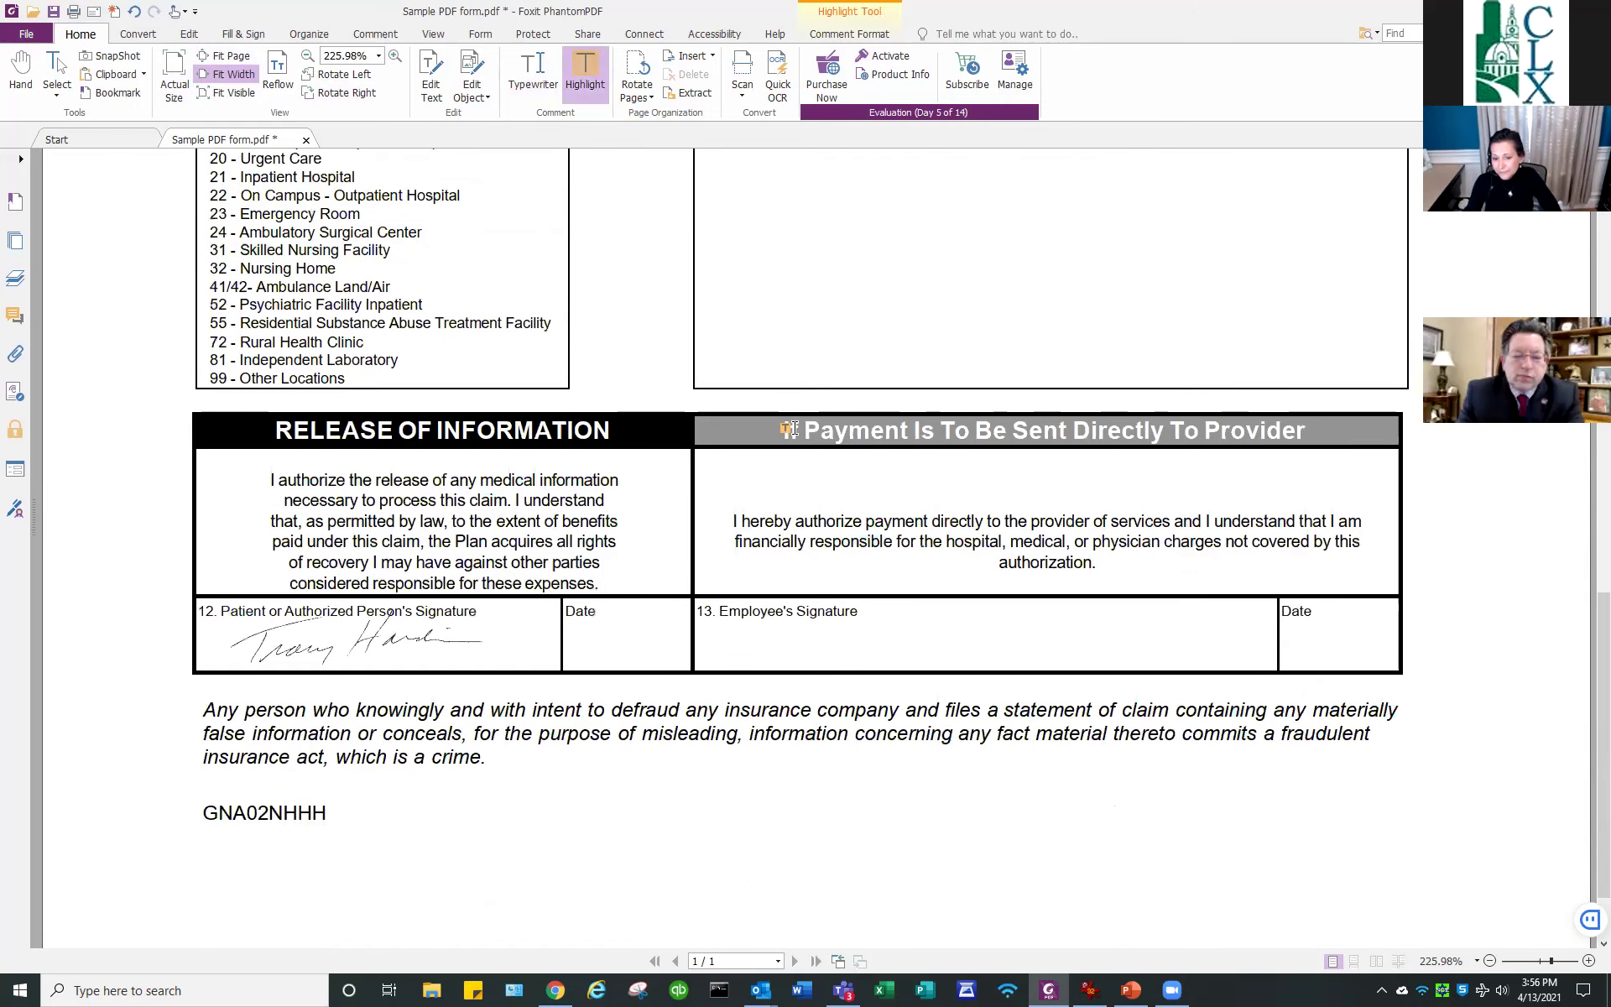
scroll(793, 429, "up", 3)
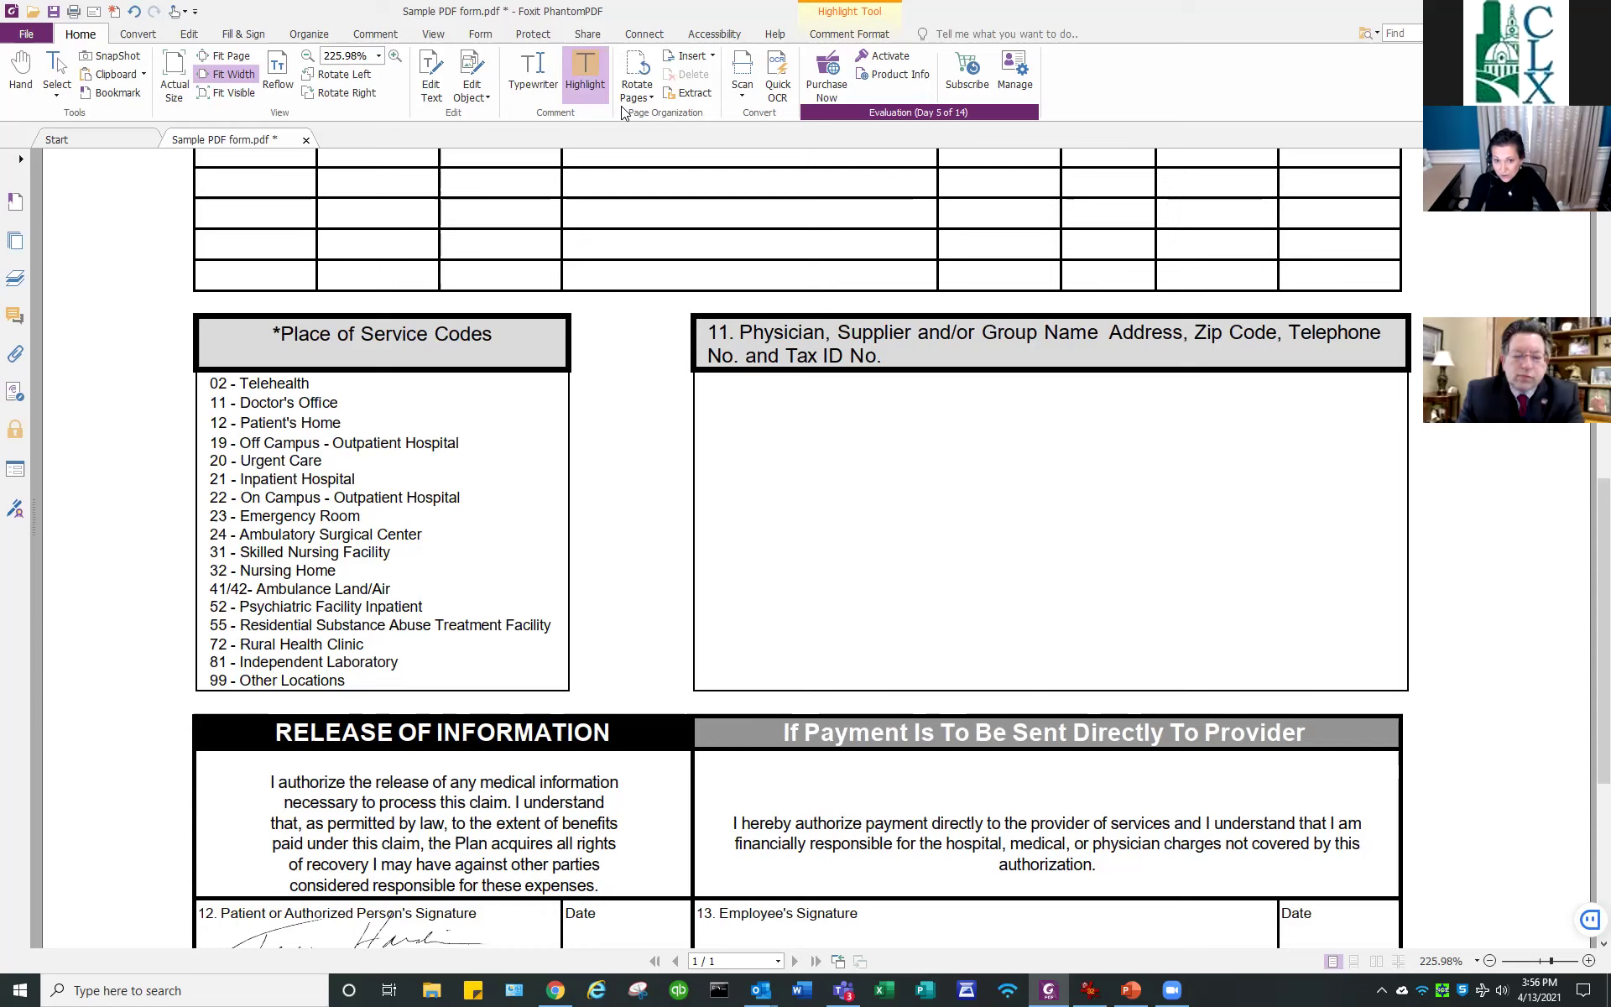
Place the saved signature in box 13, Employee's Signature, using Fill & Sign.
left_click(245, 35)
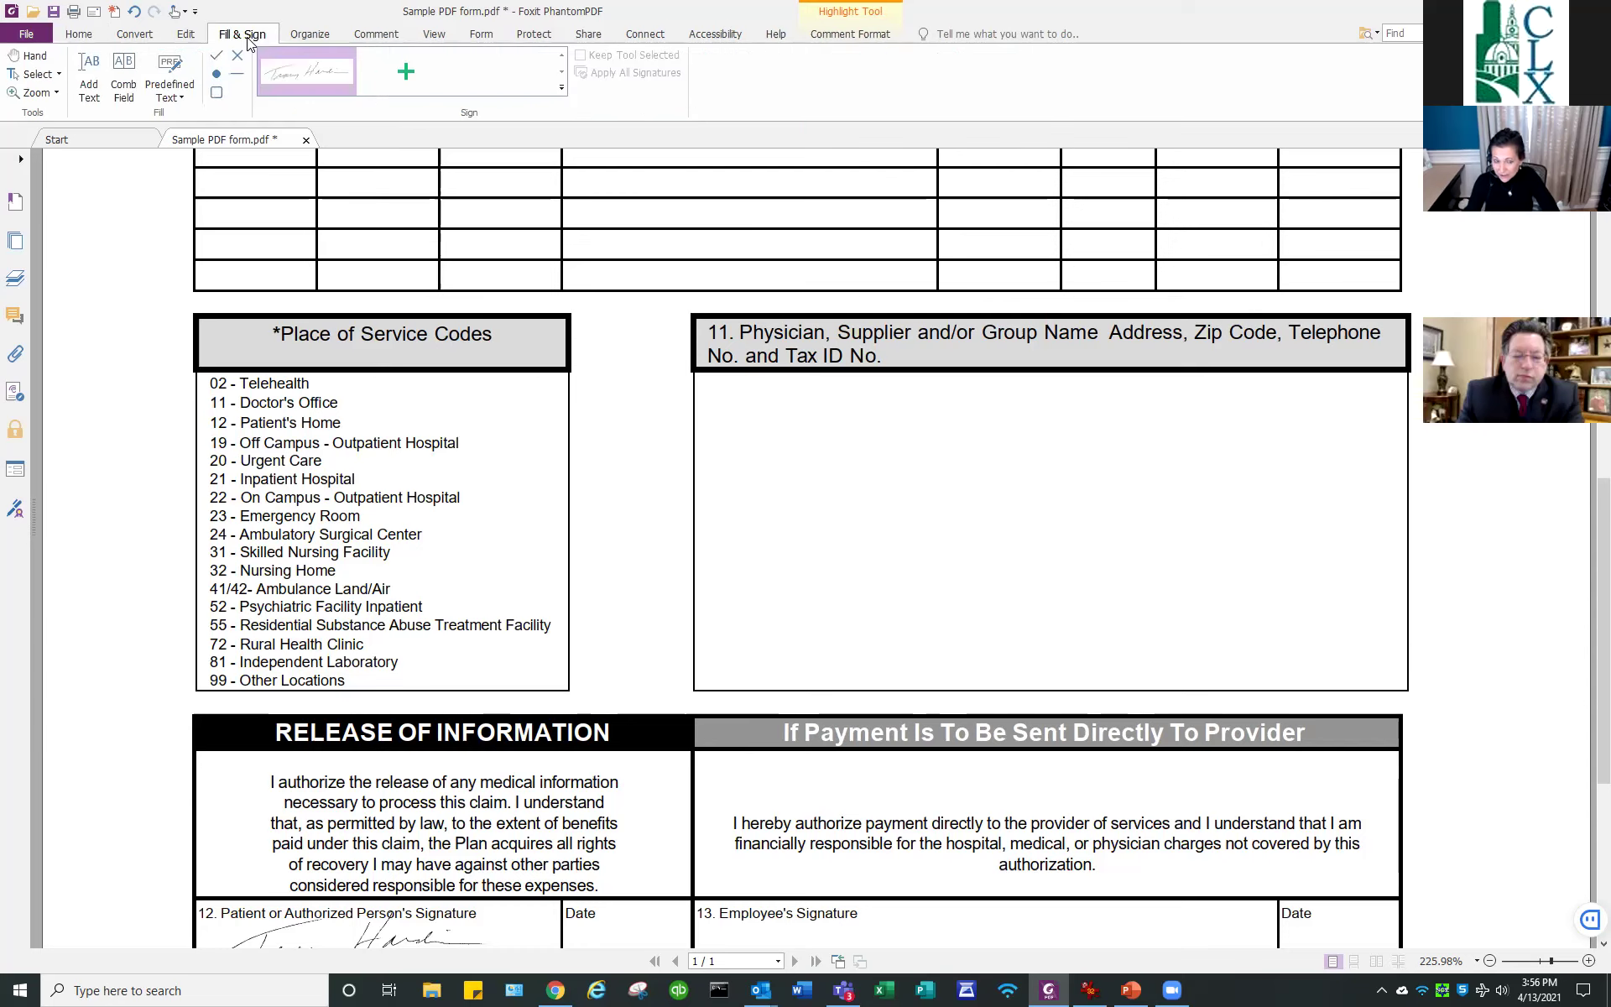
left_click(315, 71)
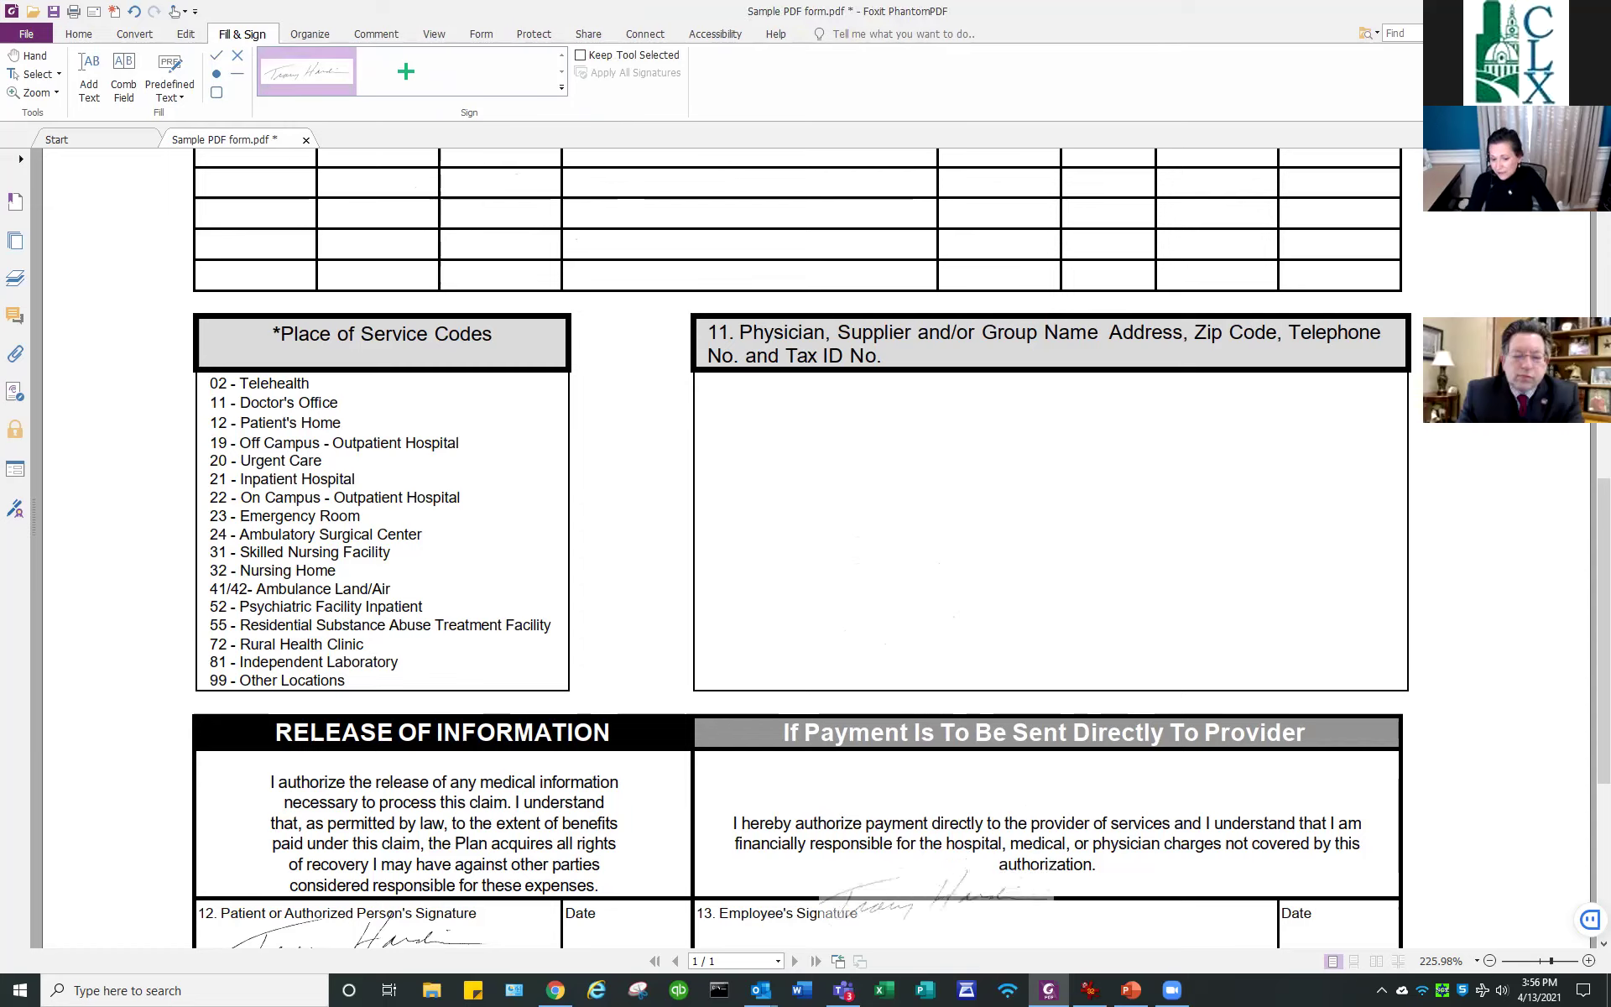
left_click(986, 918)
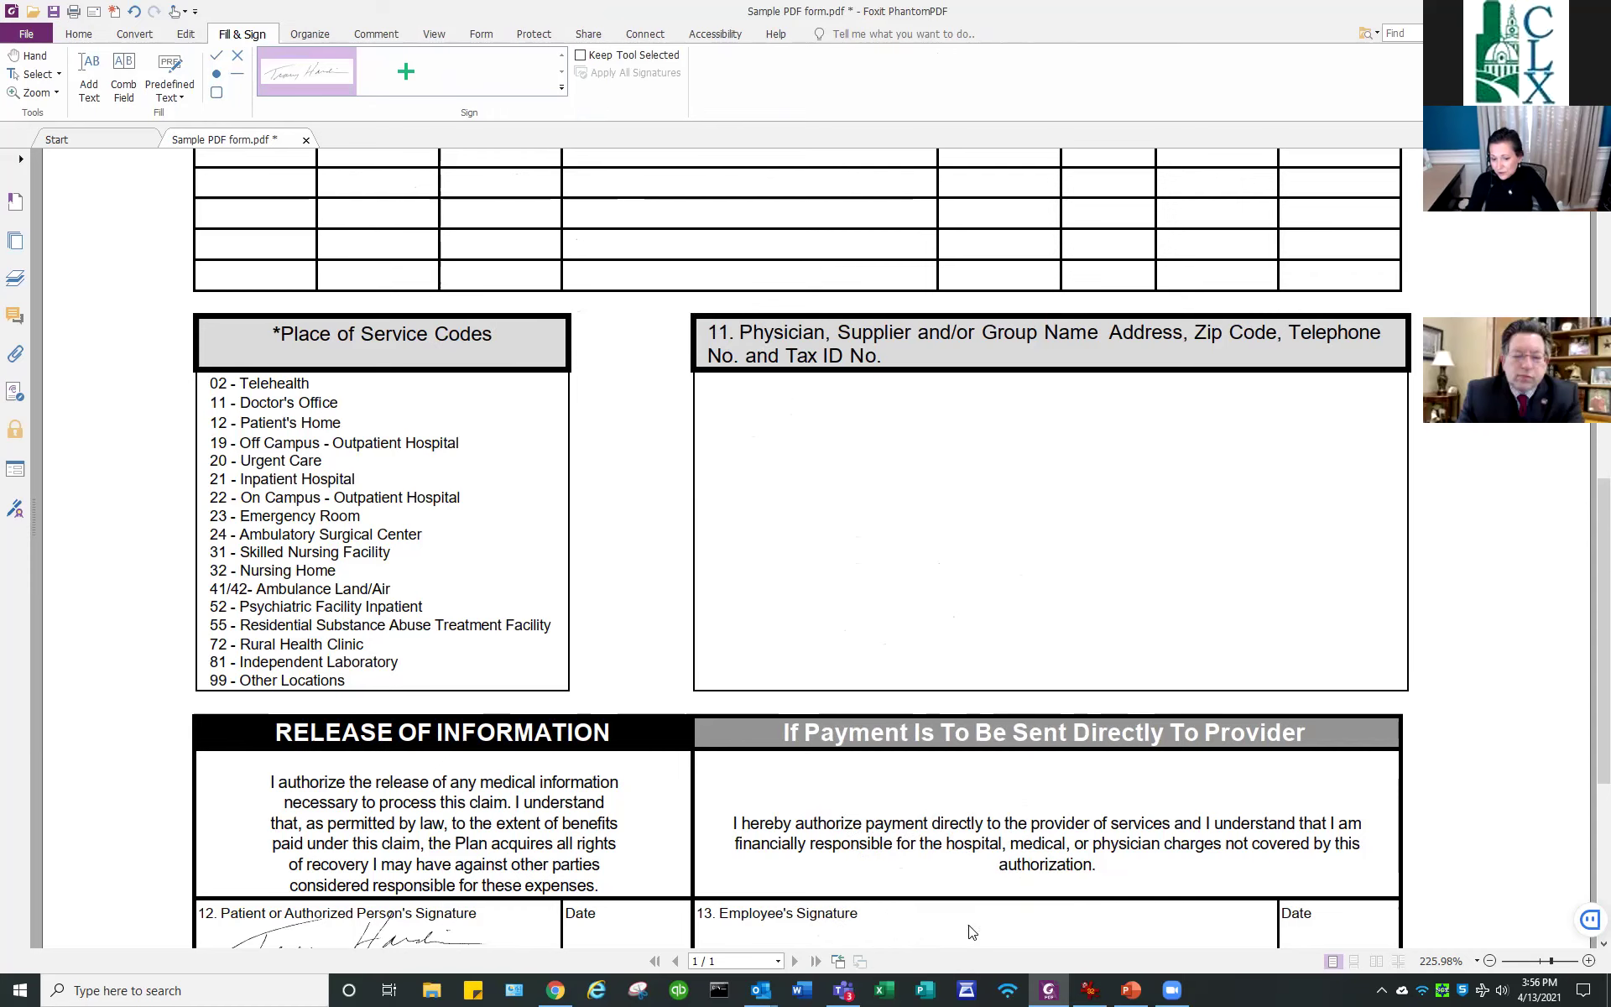
Resize the placed signature so it fills box 13.
scroll(1151, 888, "down", 1)
left_click(999, 825)
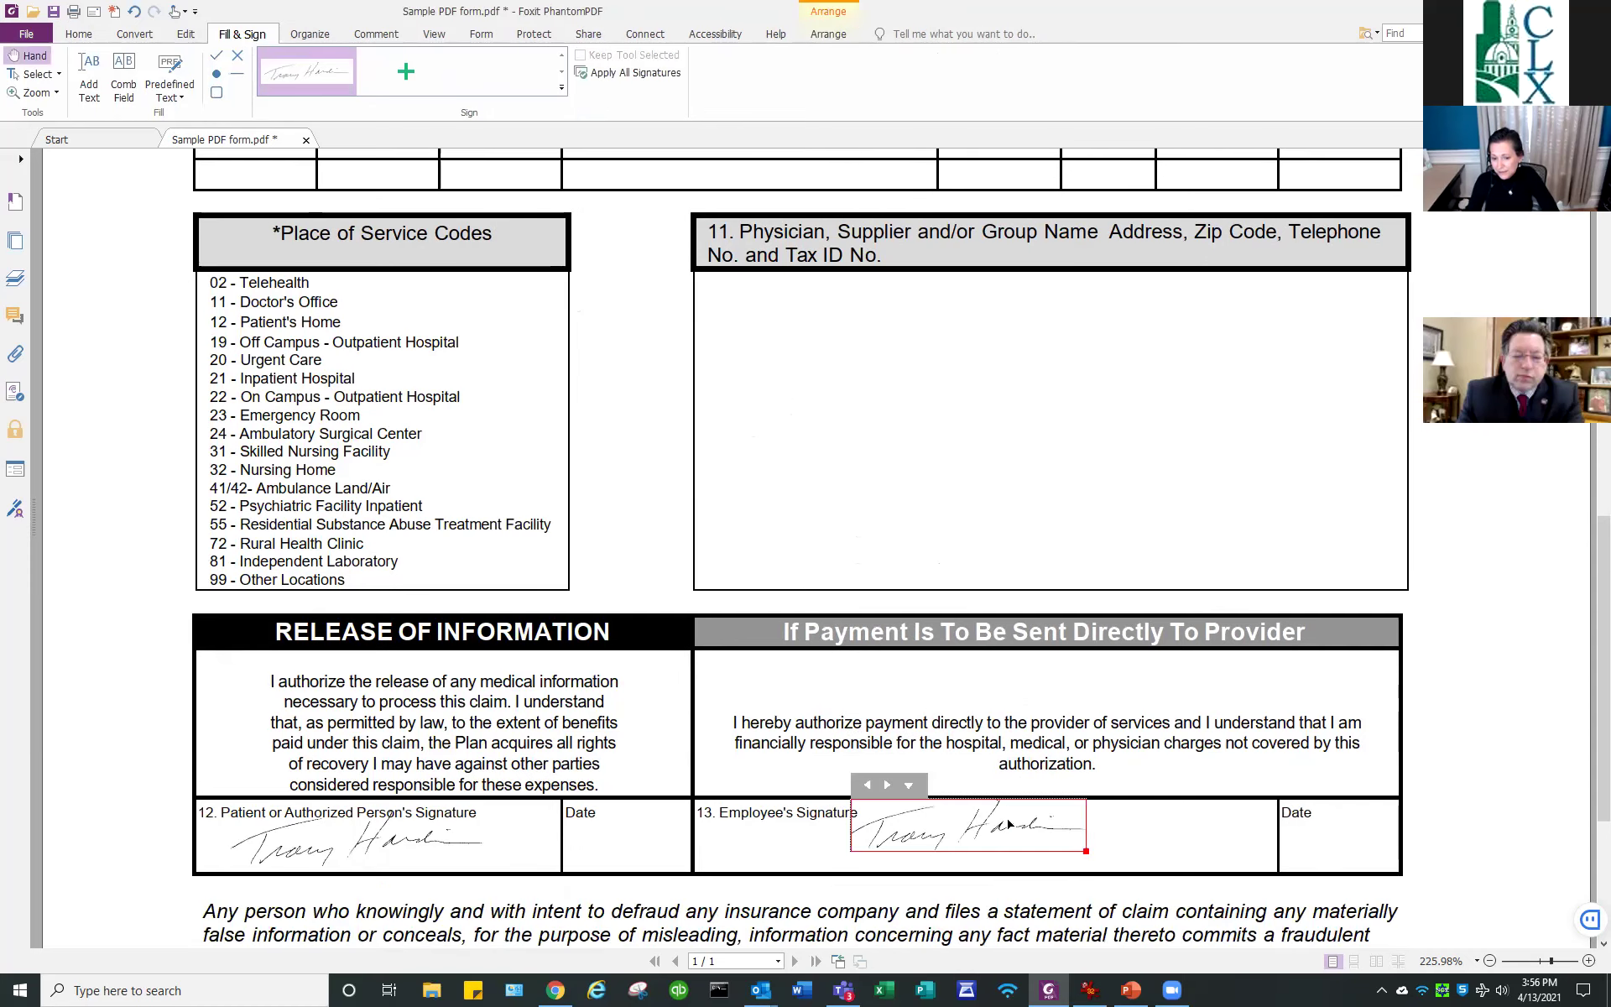
mouse_move(1090, 855)
left_mouse_down()
mouse_move(1189, 881)
mouse_move(1082, 839)
mouse_move(898, 844)
mouse_move(1272, 849)
mouse_move(870, 848)
mouse_move(1058, 873)
mouse_move(1027, 852)
left_mouse_up()
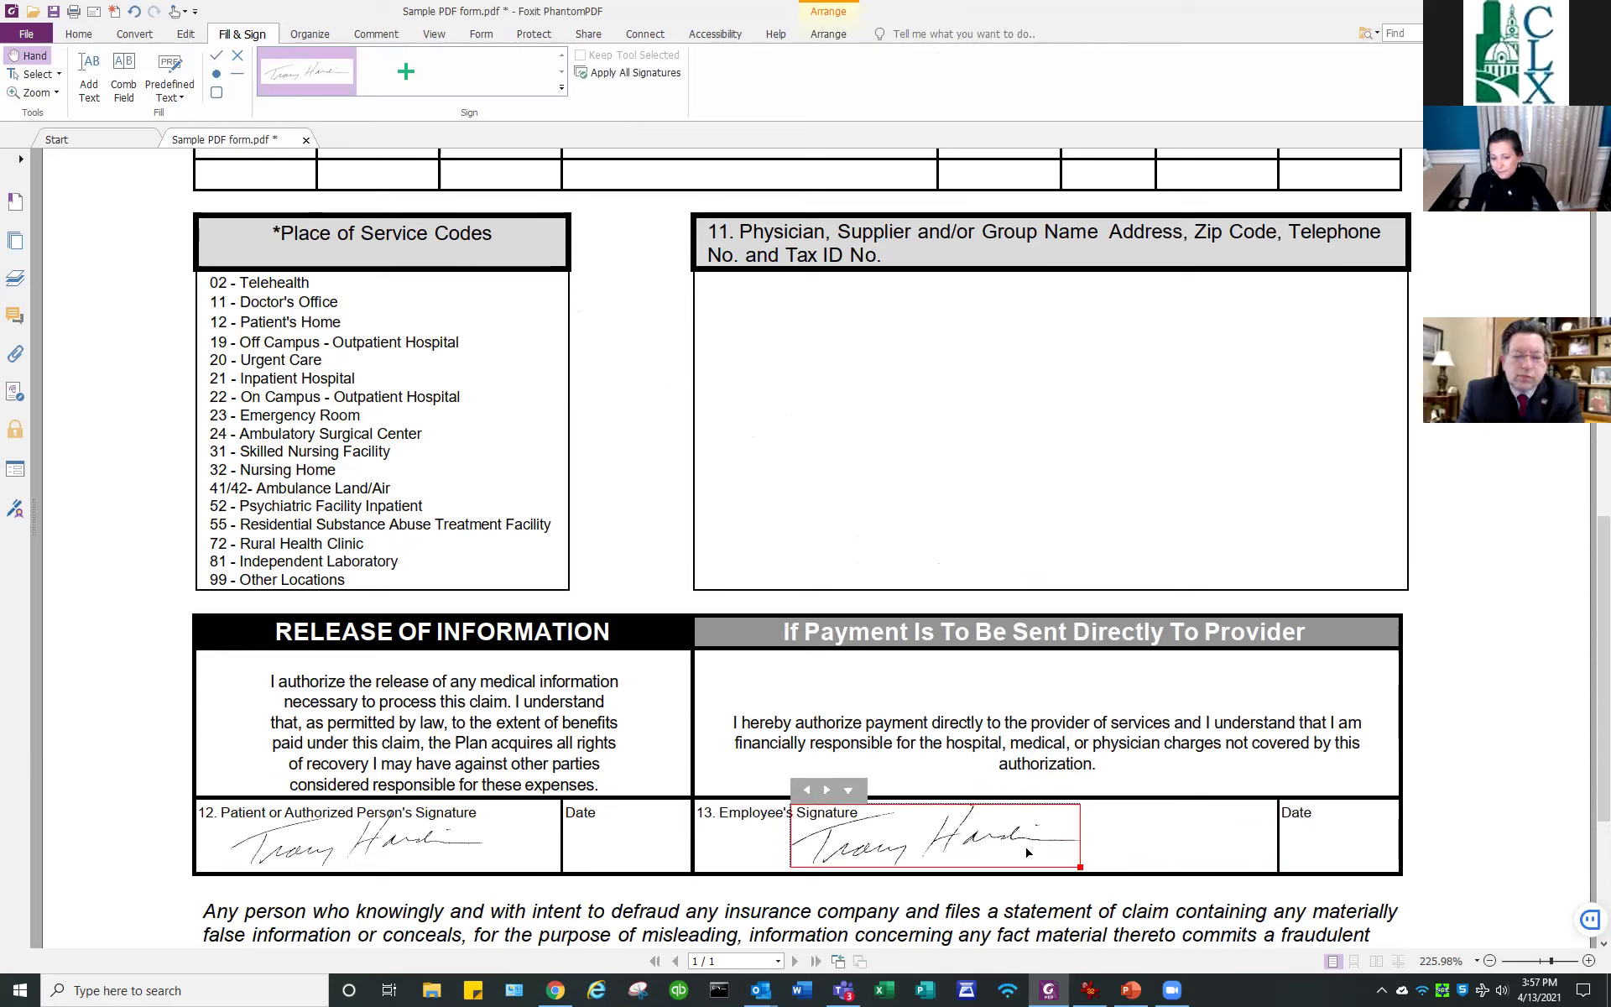
left_click(1143, 853)
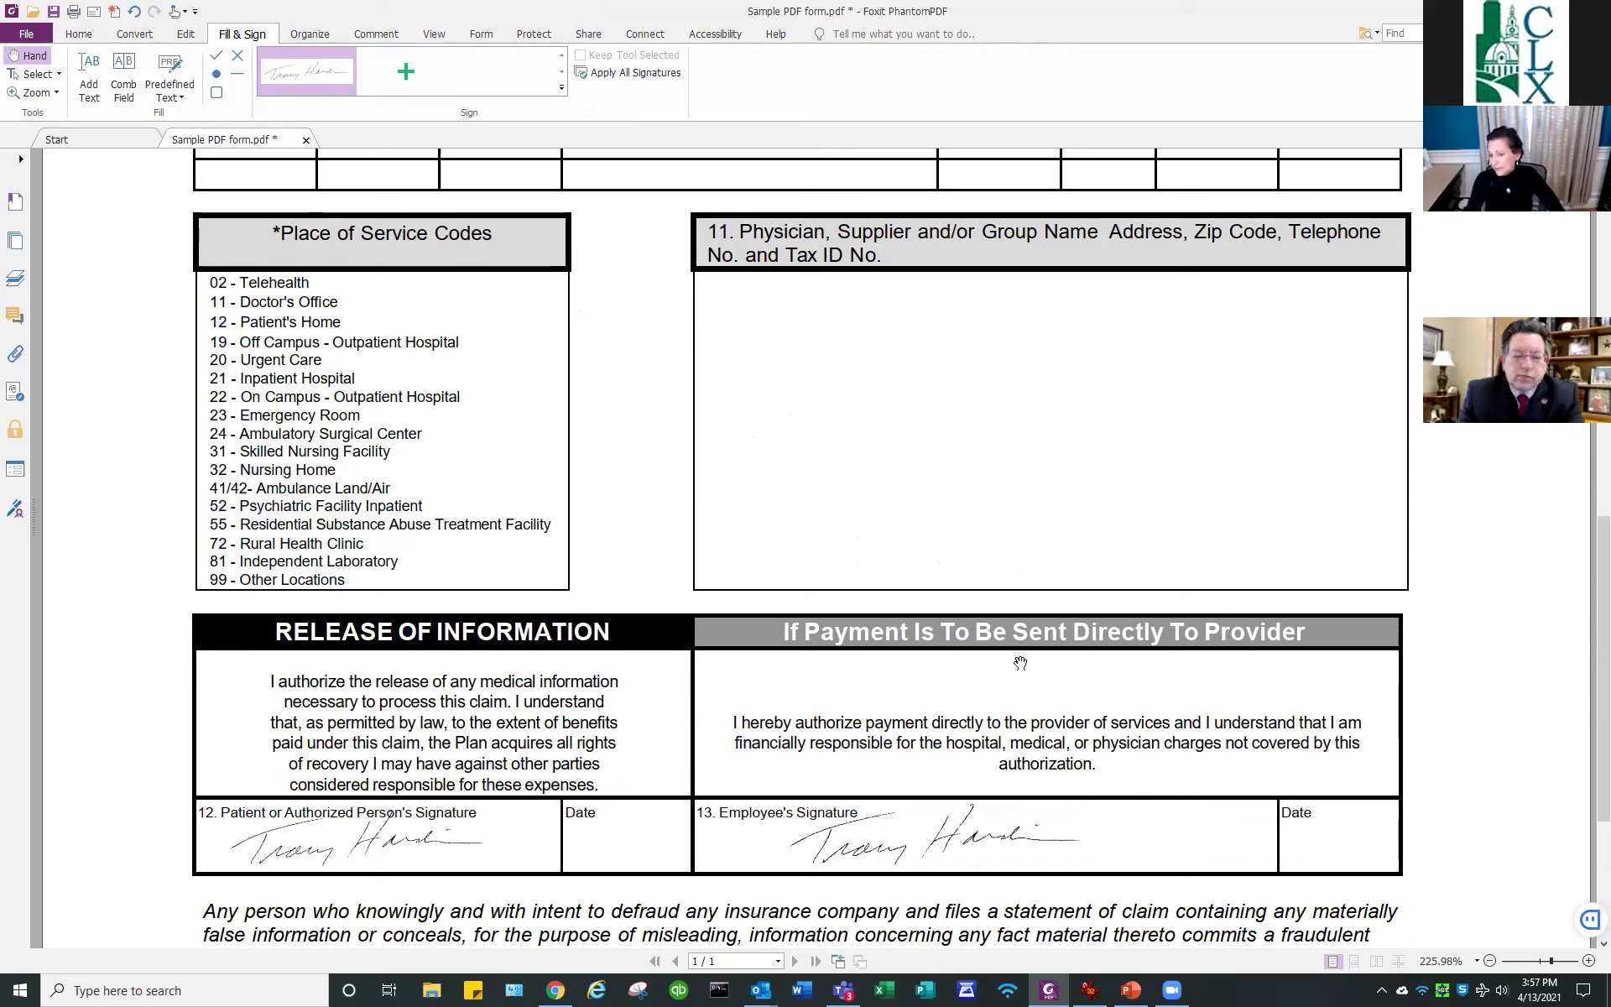
scroll(869, 621, "up", 10)
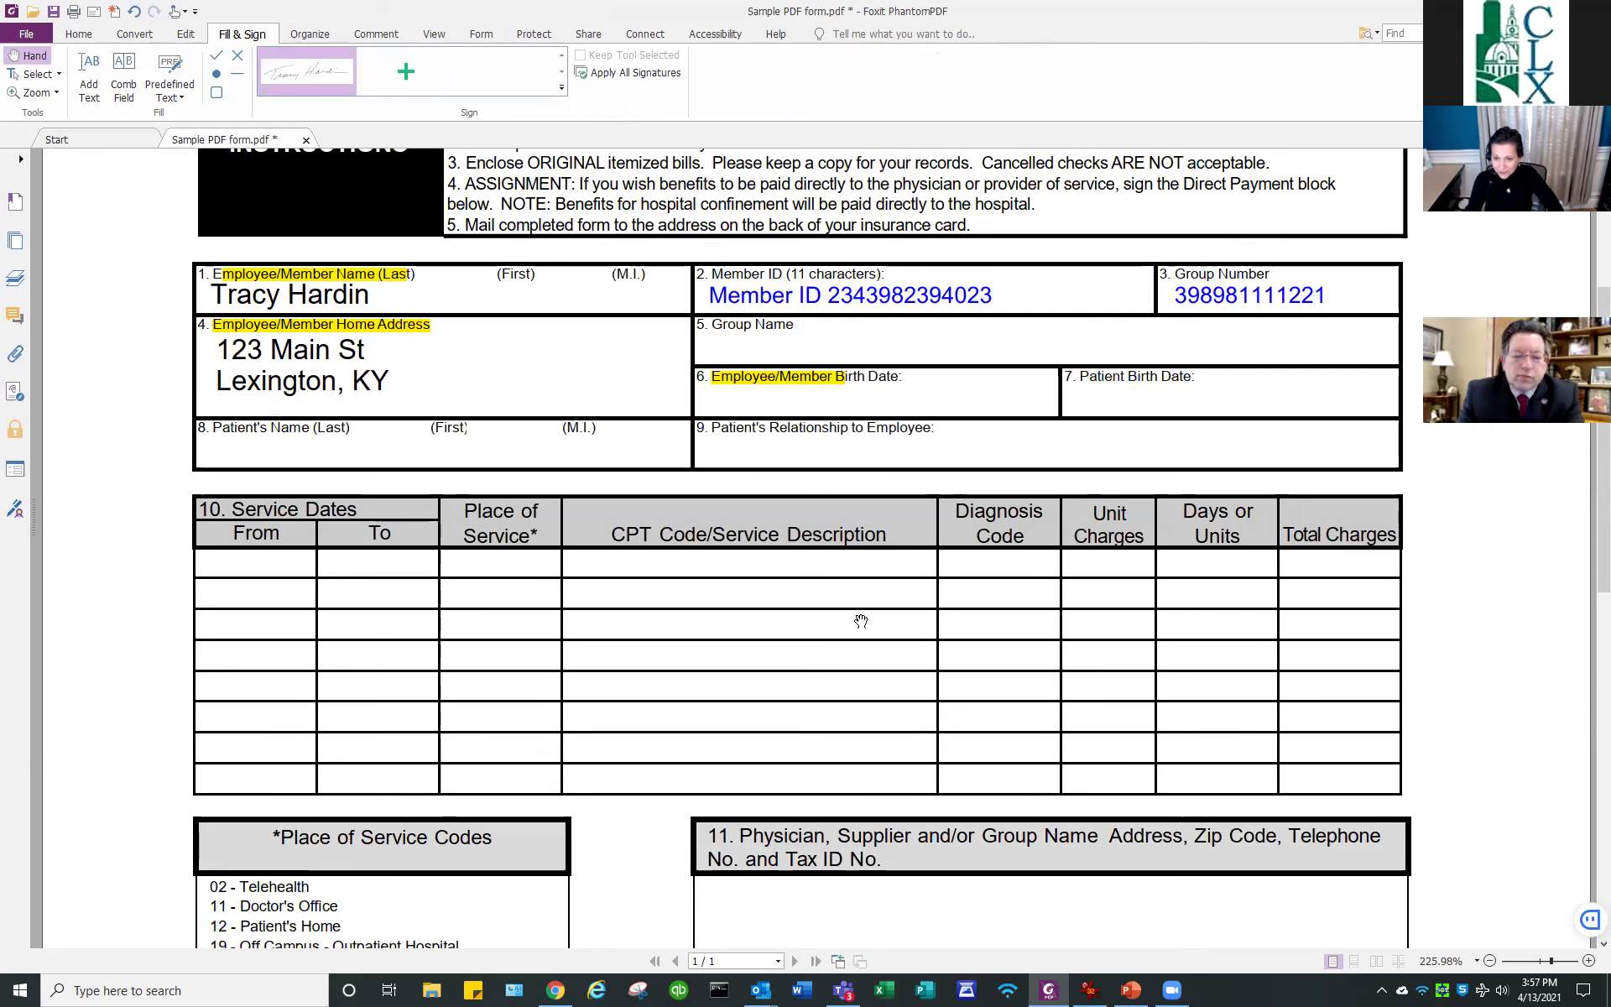
scroll(861, 619, "up", 7)
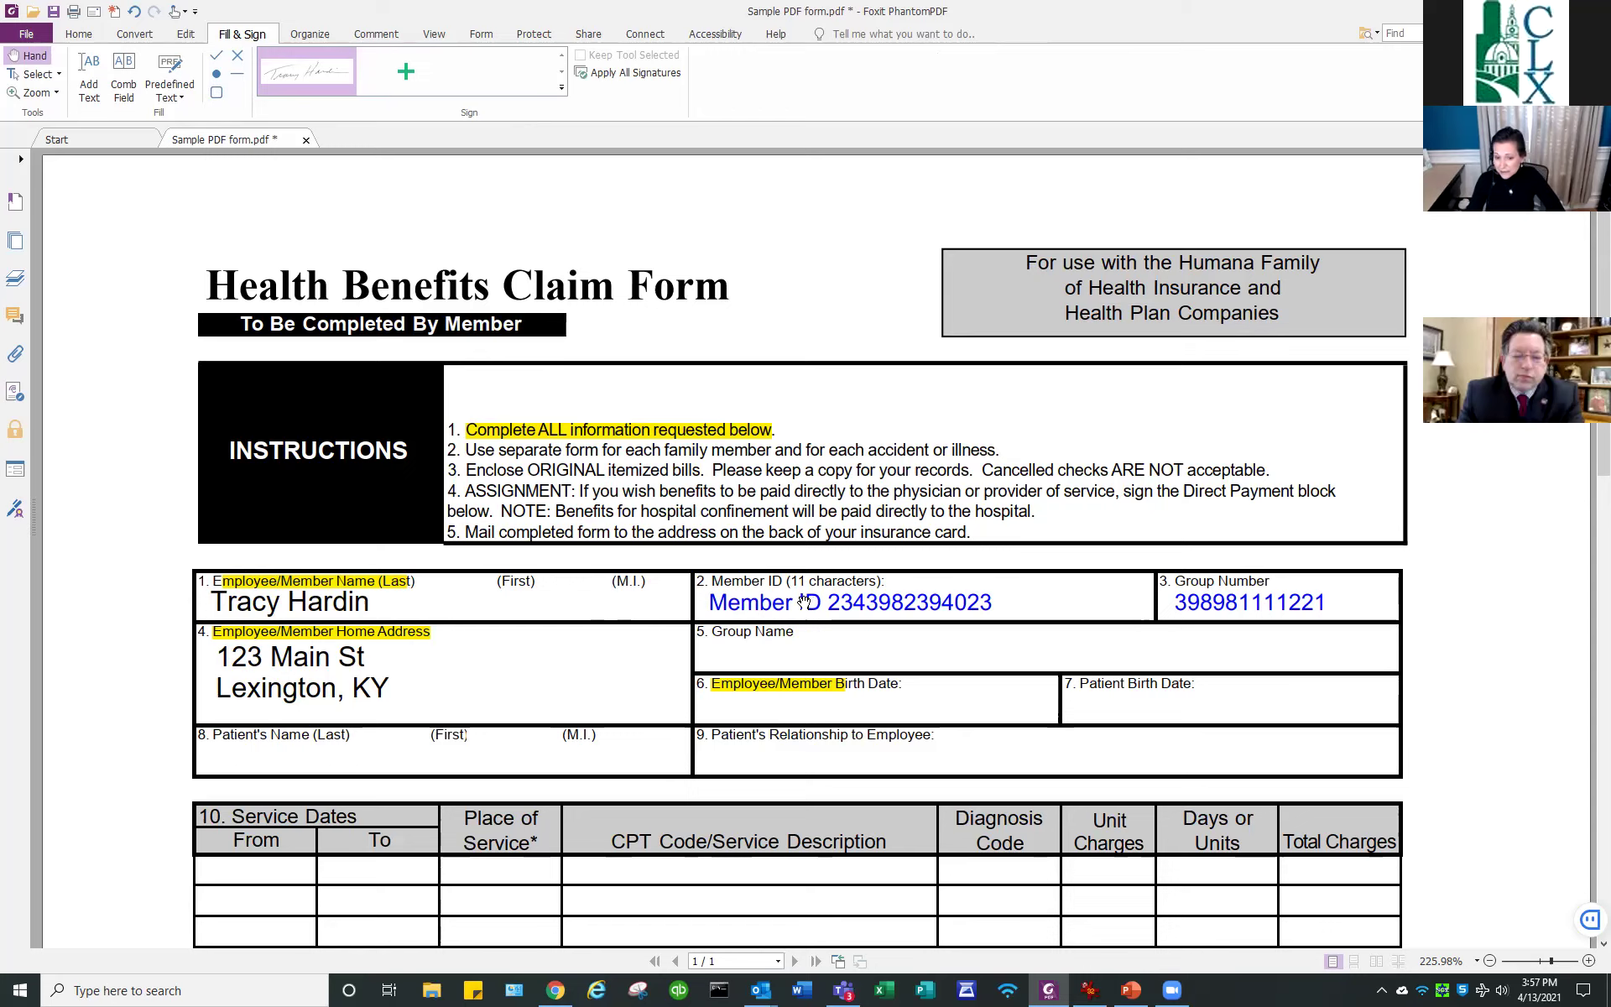
scroll(904, 641, "down", 5)
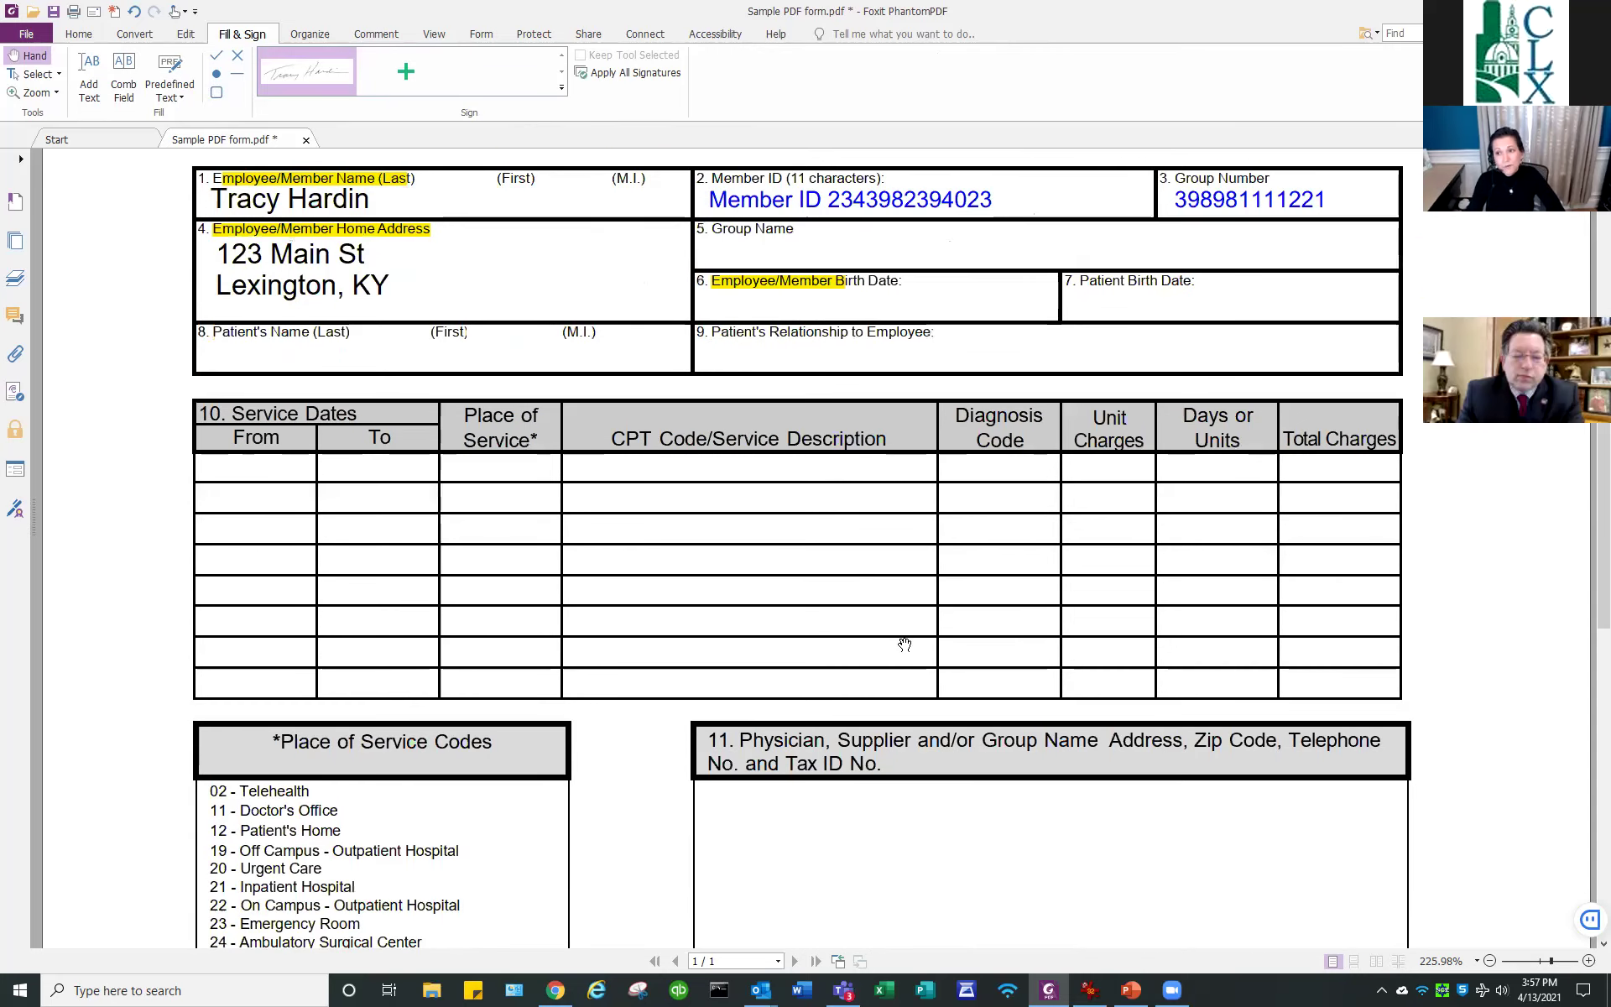
scroll(904, 642, "down", 3)
scroll(760, 618, "down", 1)
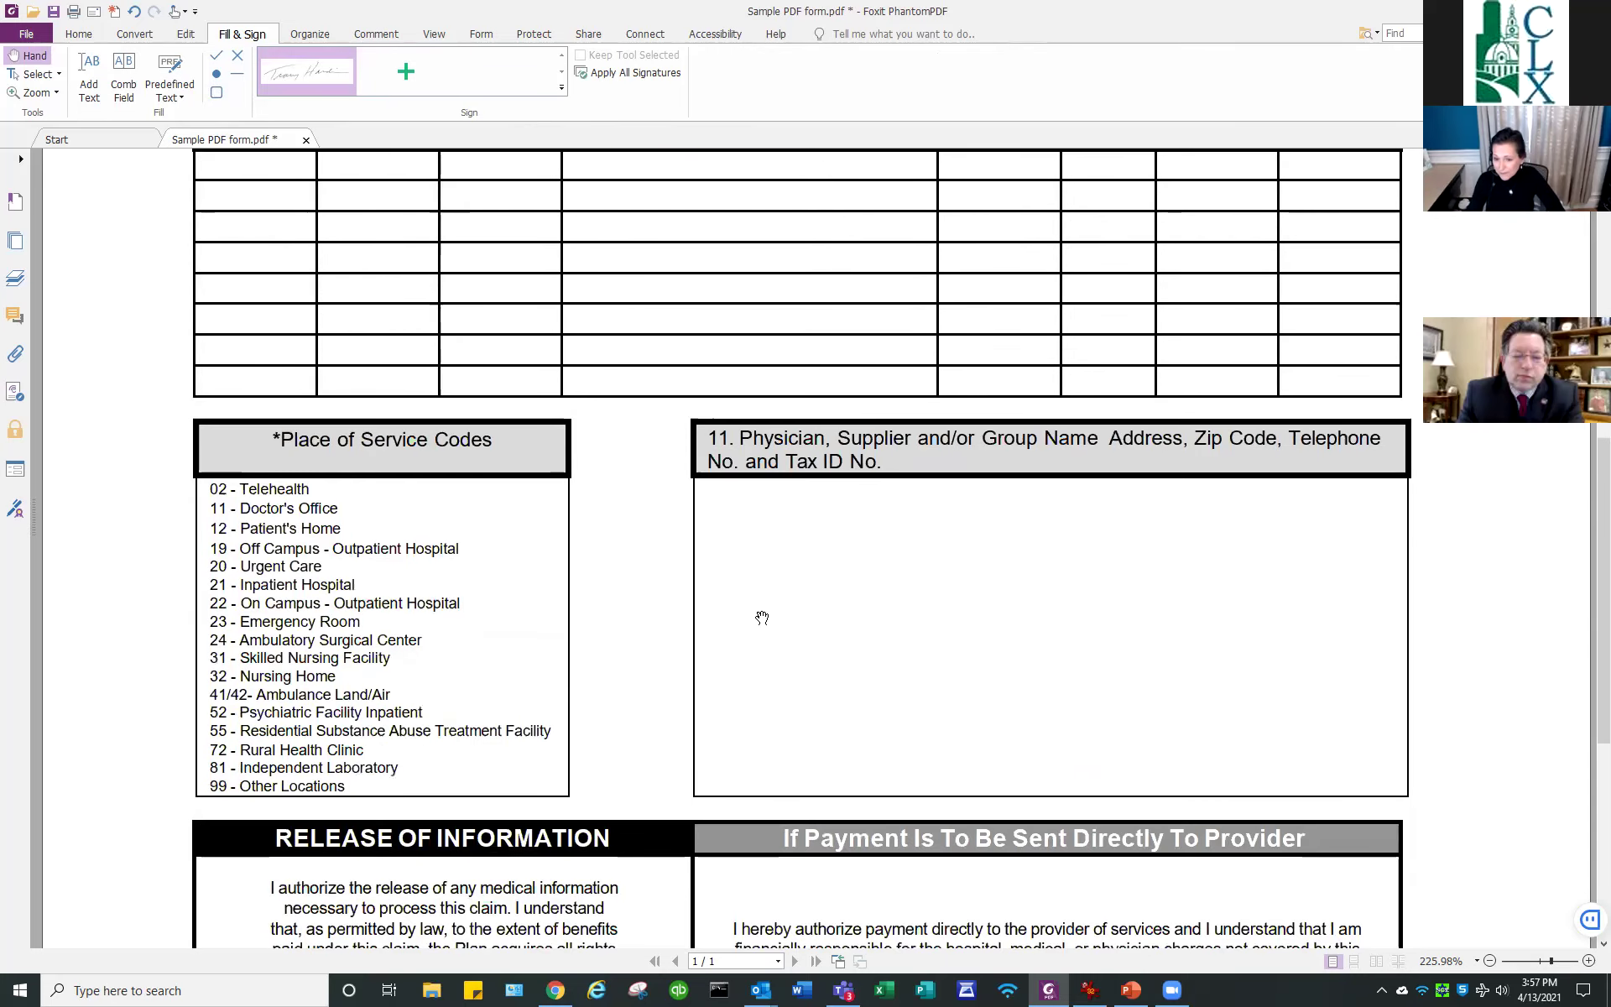
scroll(759, 617, "down", 4)
scroll(743, 614, "up", 5)
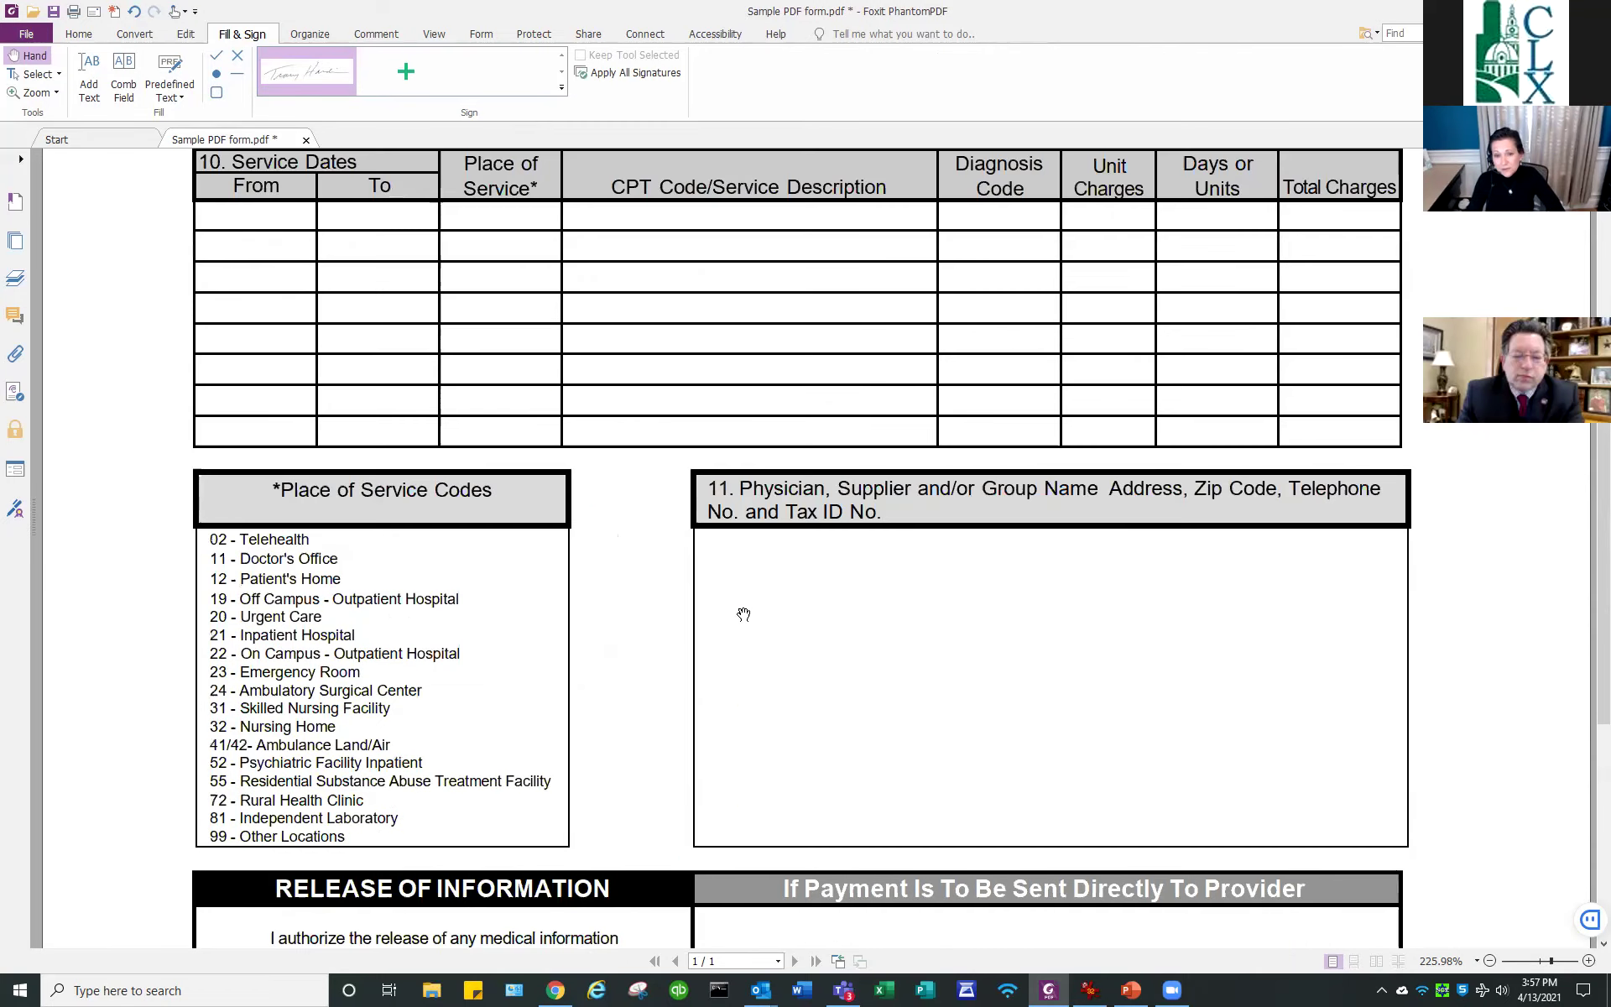
scroll(744, 614, "up", 8)
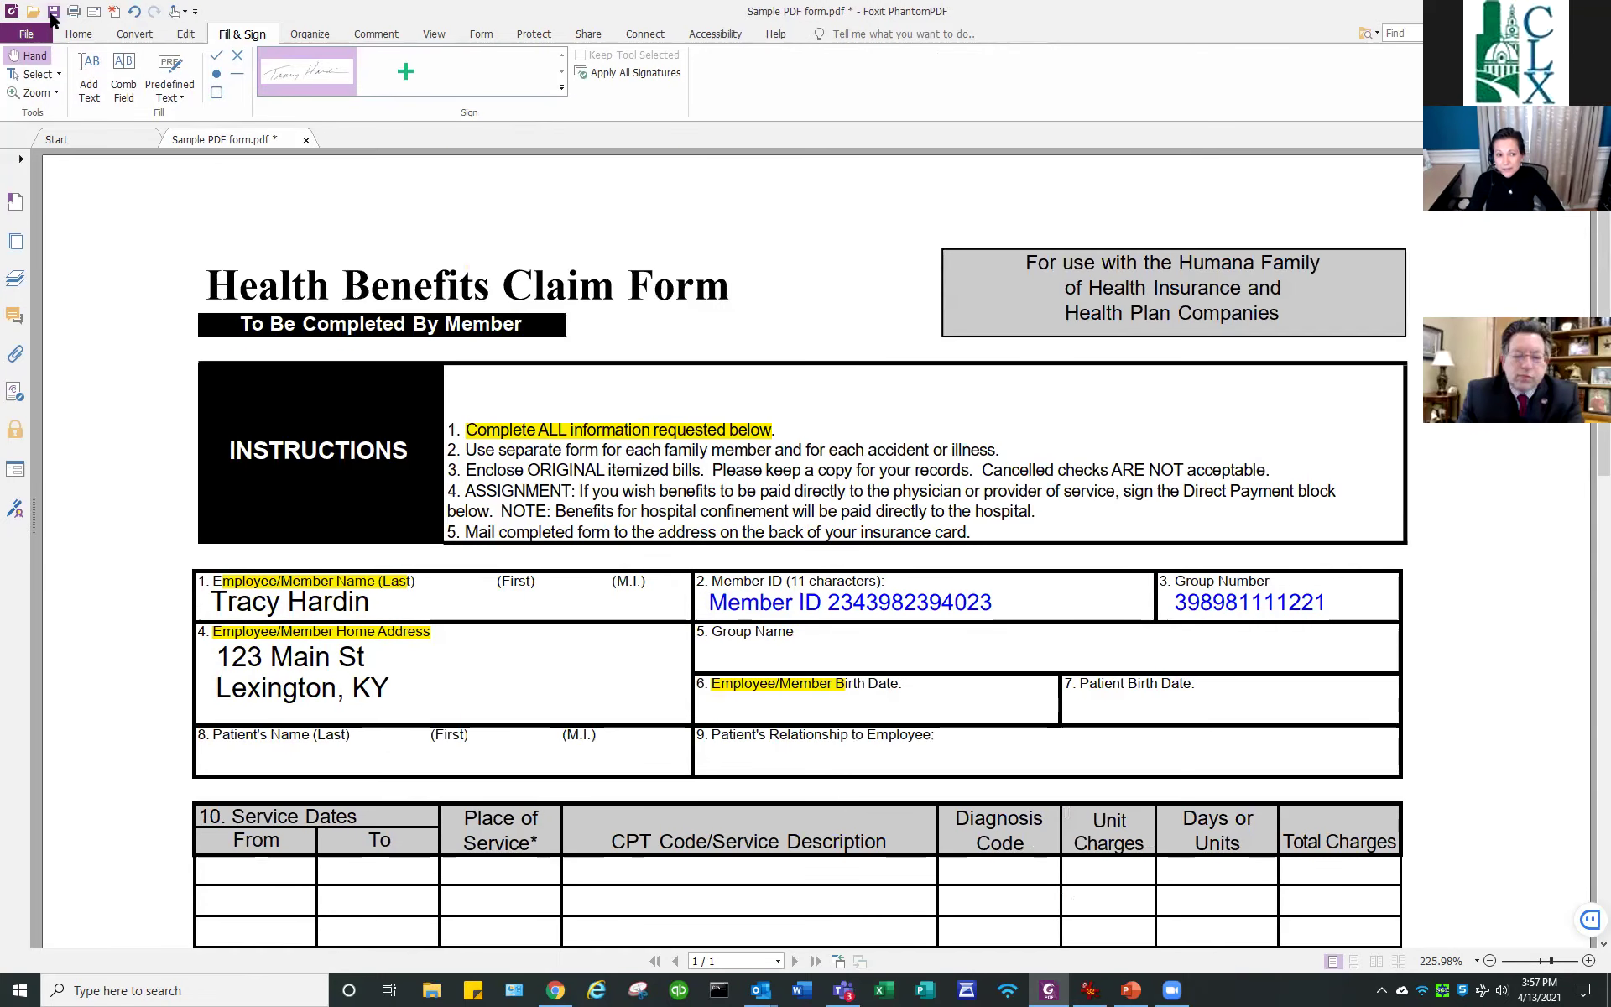
left_click(52, 12)
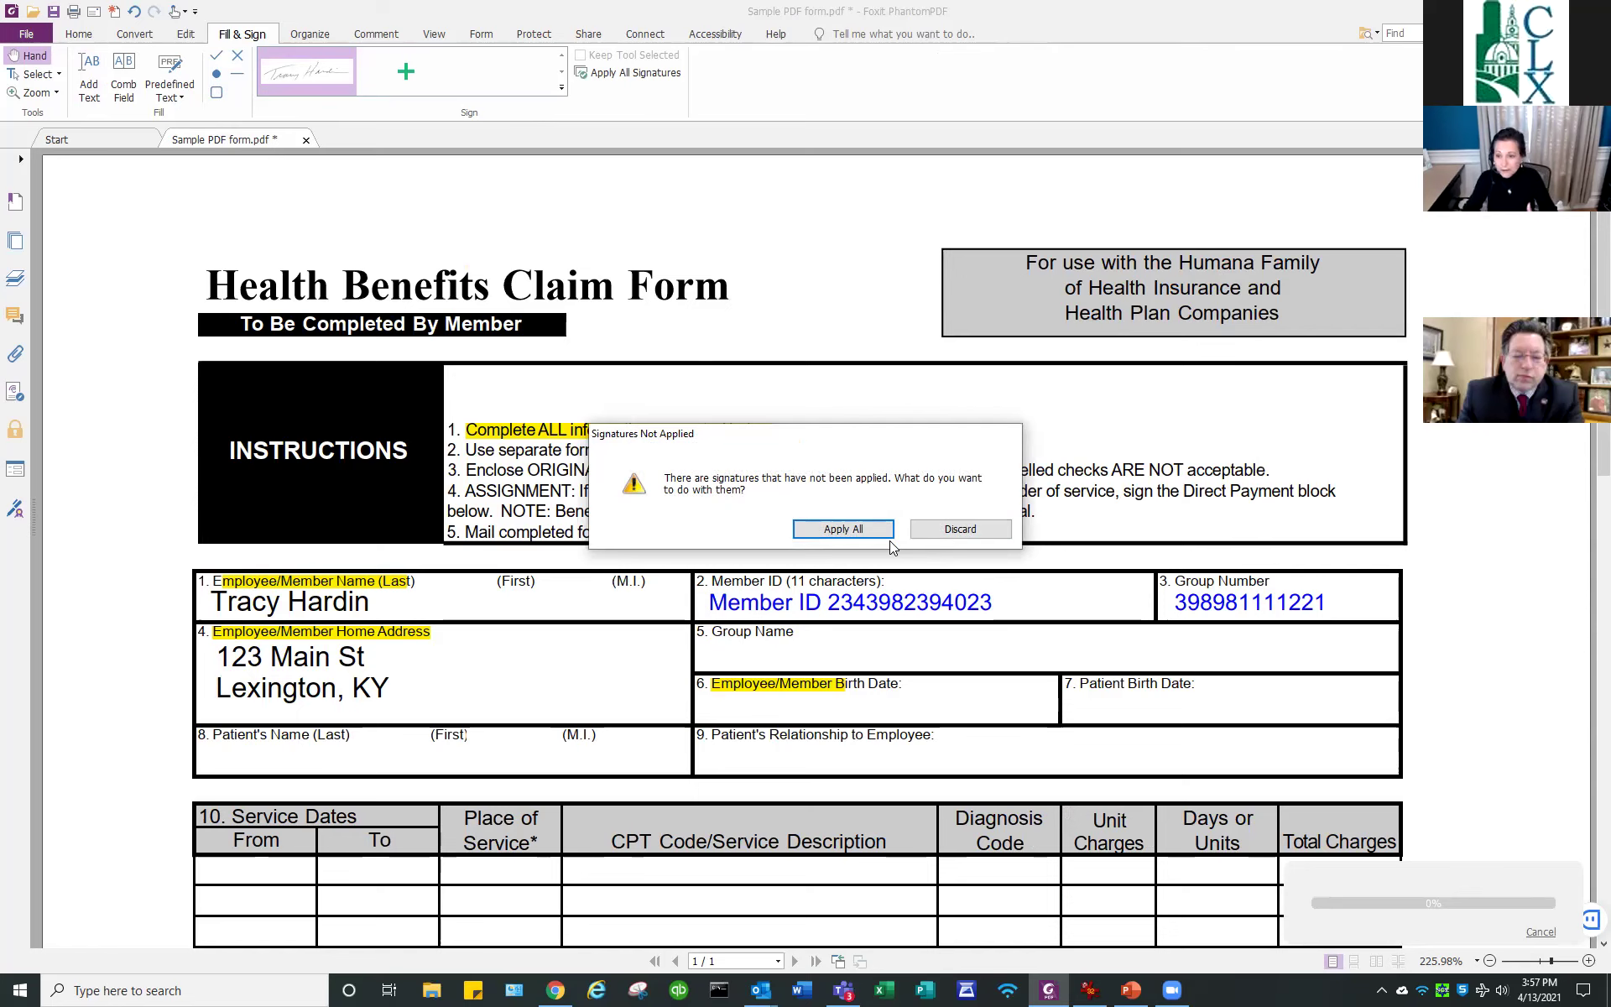
Apply all pending signatures so the claim form saves with them.
left_click(842, 529)
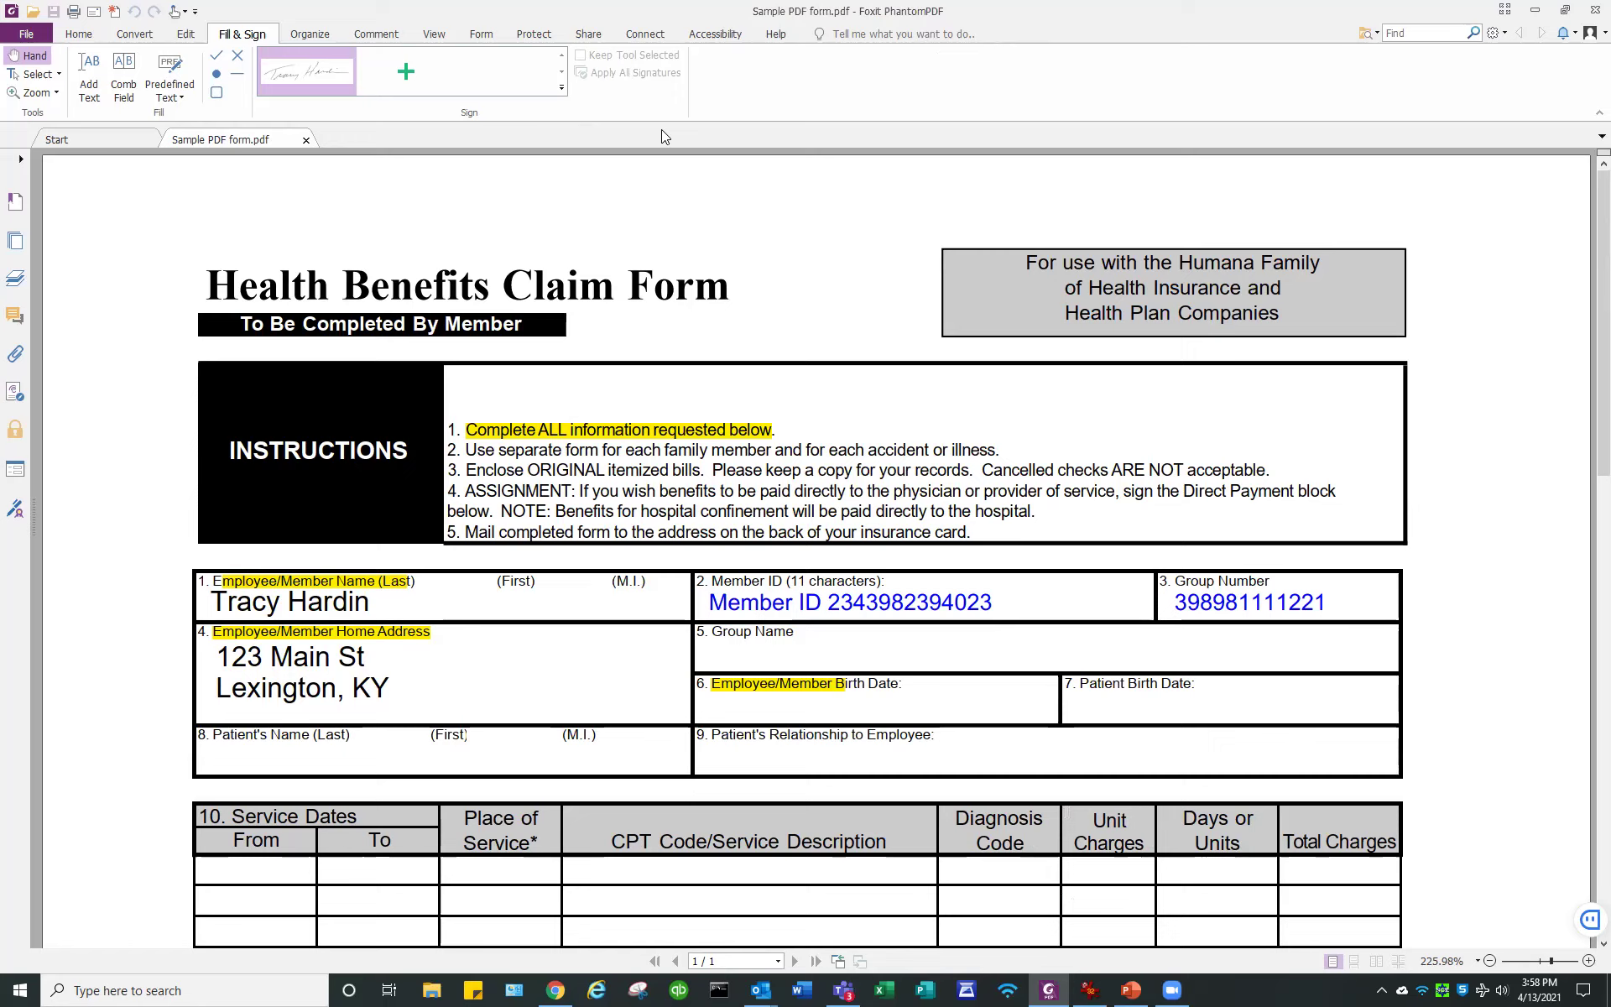
Close the claim form document and then the Foxit Start page.
left_click(26, 34)
left_click(32, 386)
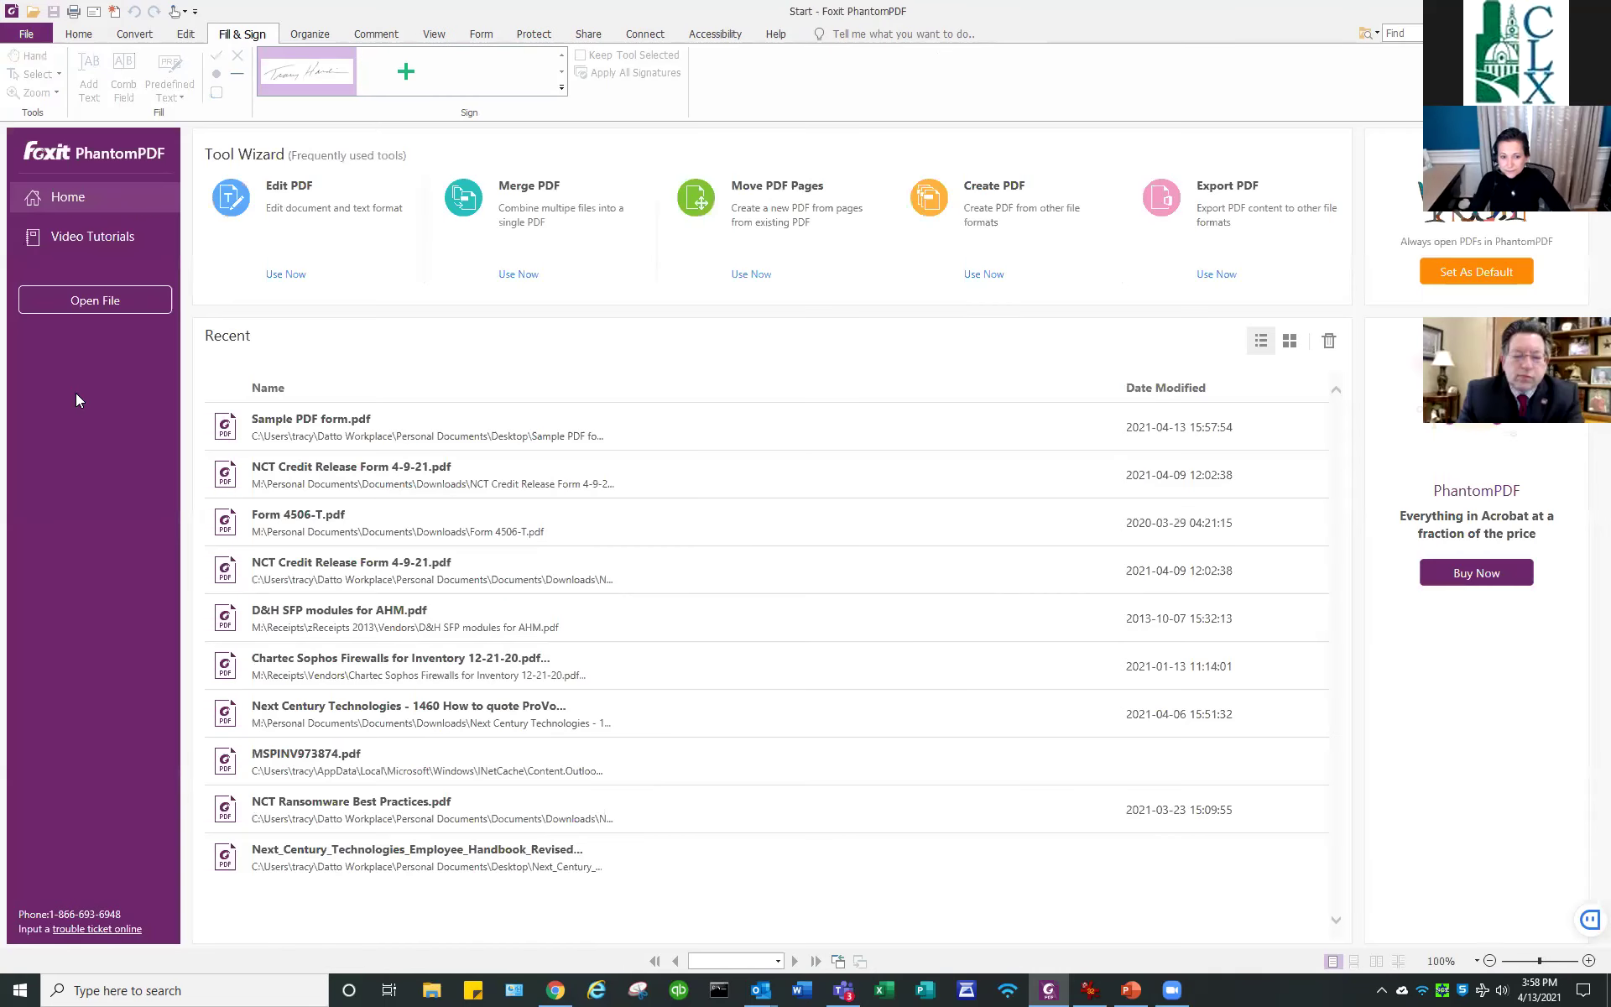
left_click(28, 33)
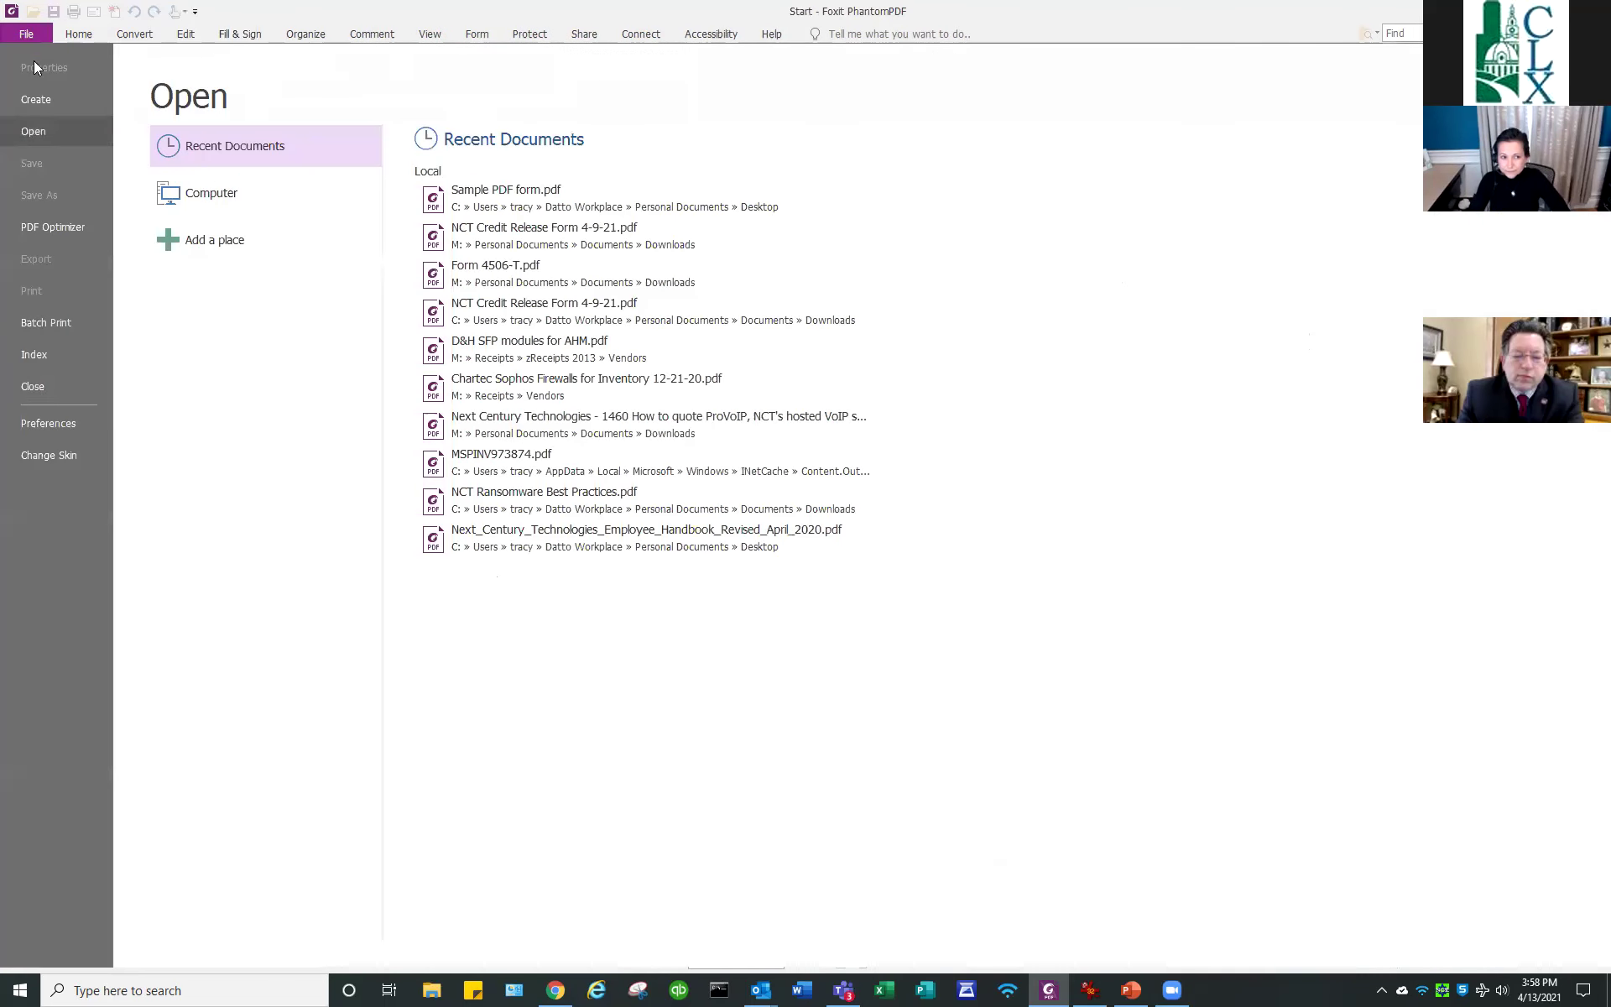
left_click(44, 385)
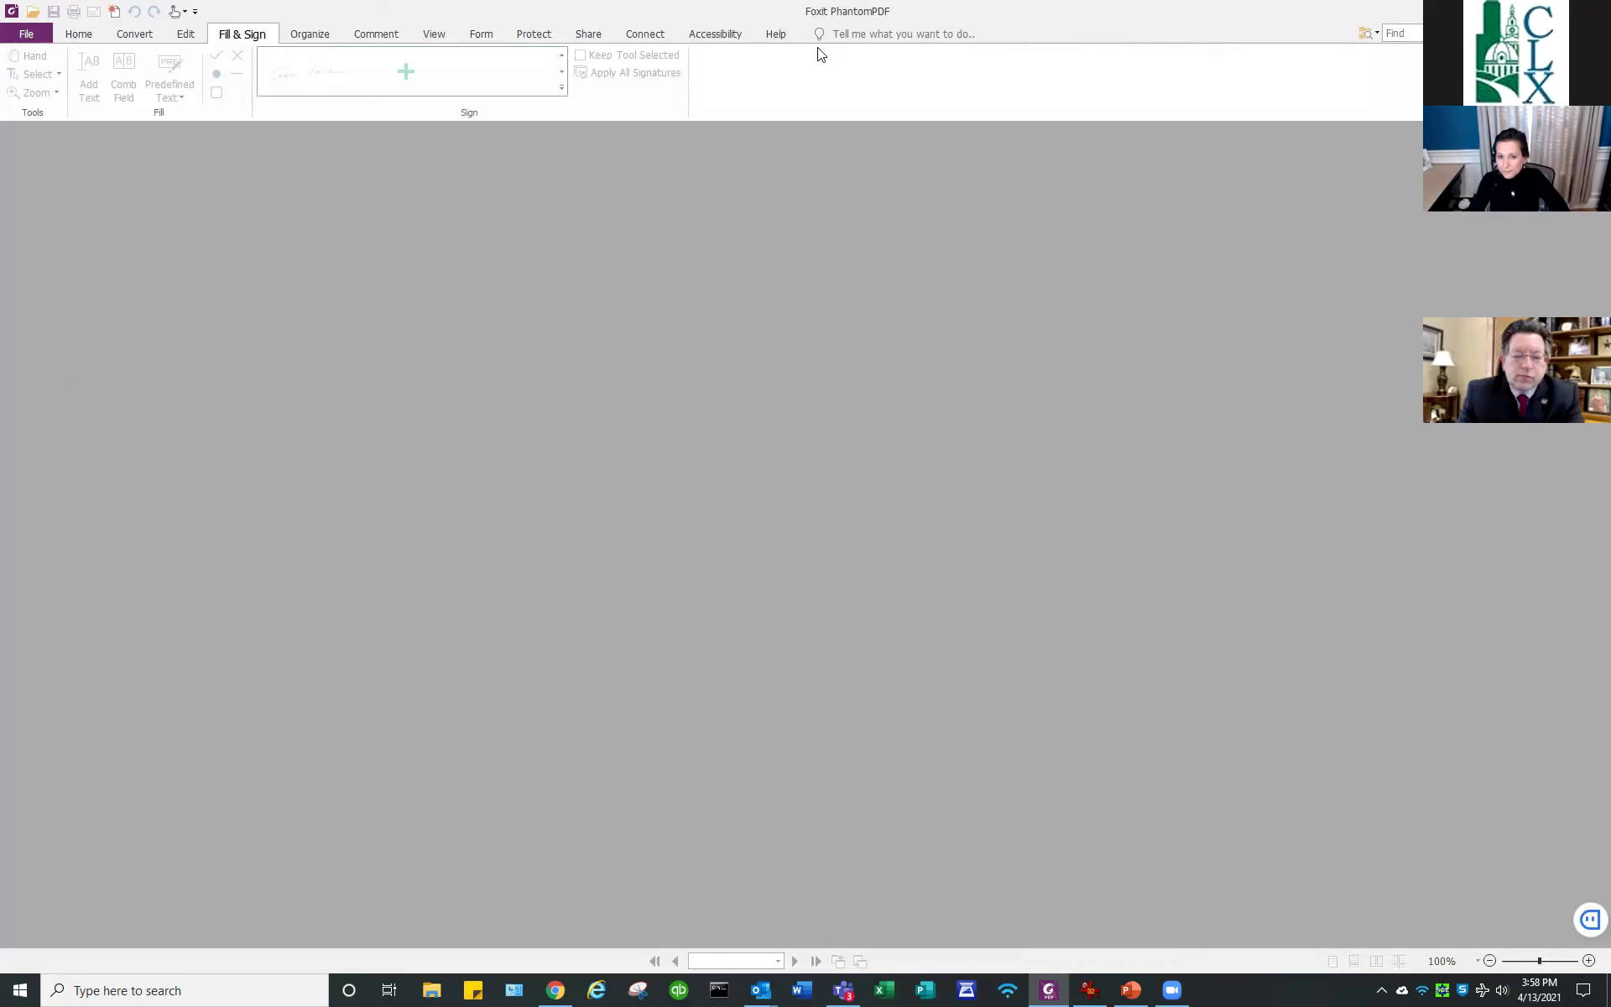
Exit the Foxit PhantomPDF window, leaving IrfanView with its window menu shown.
double_click(738, 17)
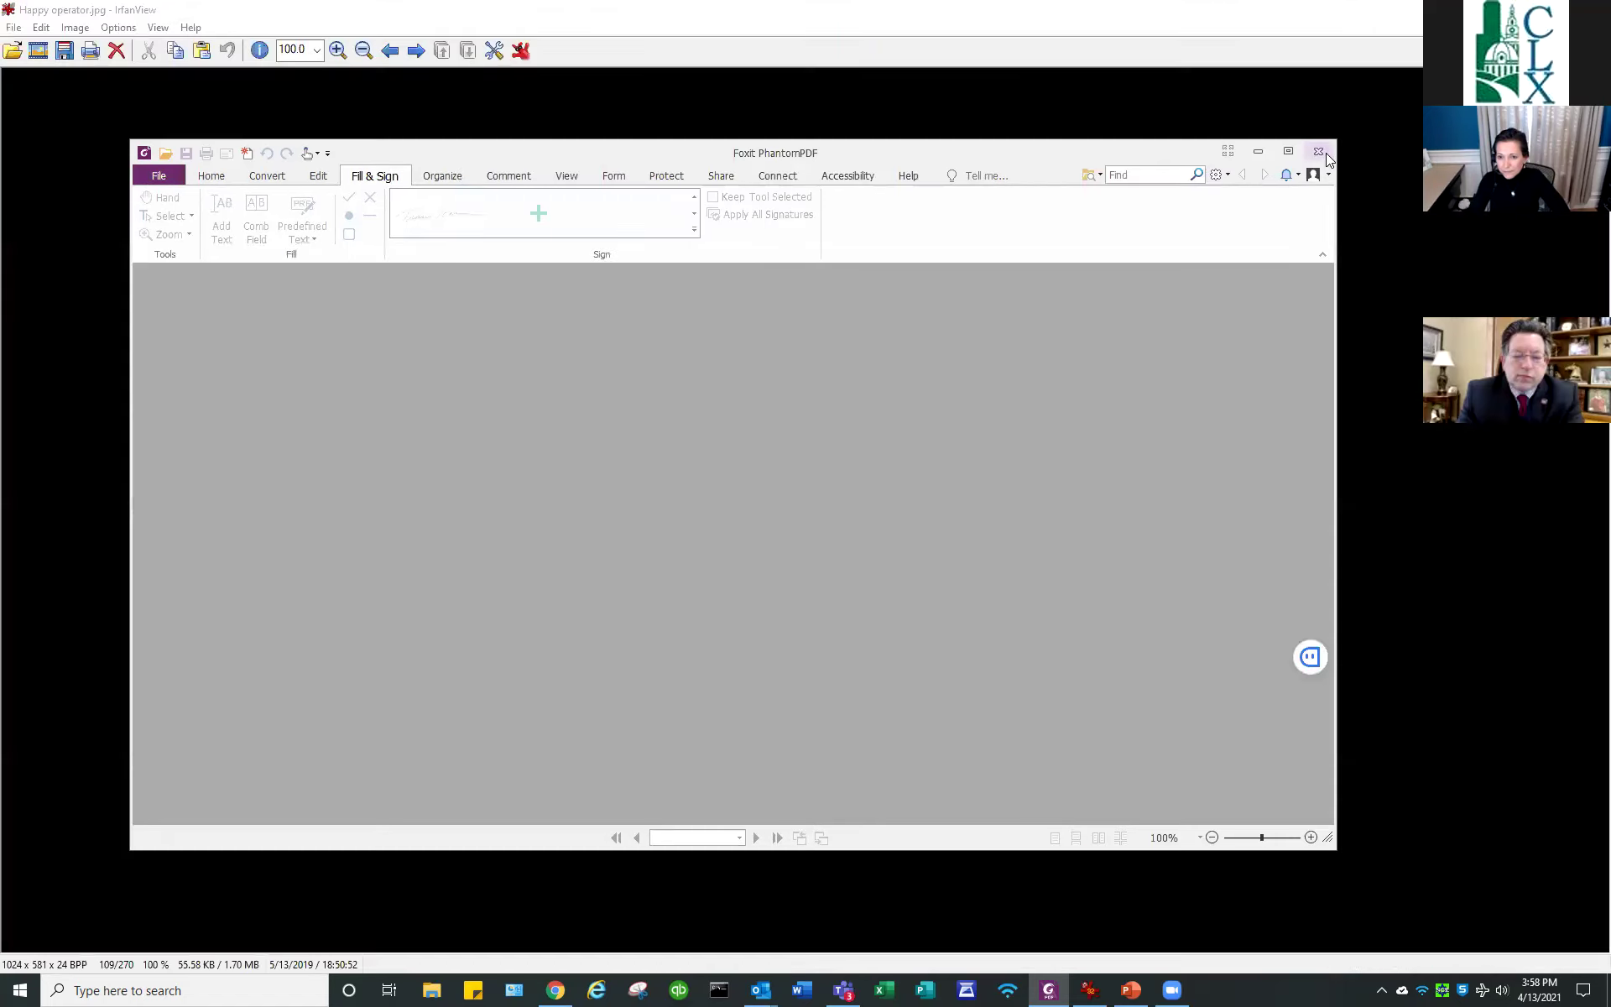
left_click(1324, 156)
right_click(618, 13)
Close IrfanView and advance the slide show to slide 3, What's Your Favorite App?
left_click(653, 121)
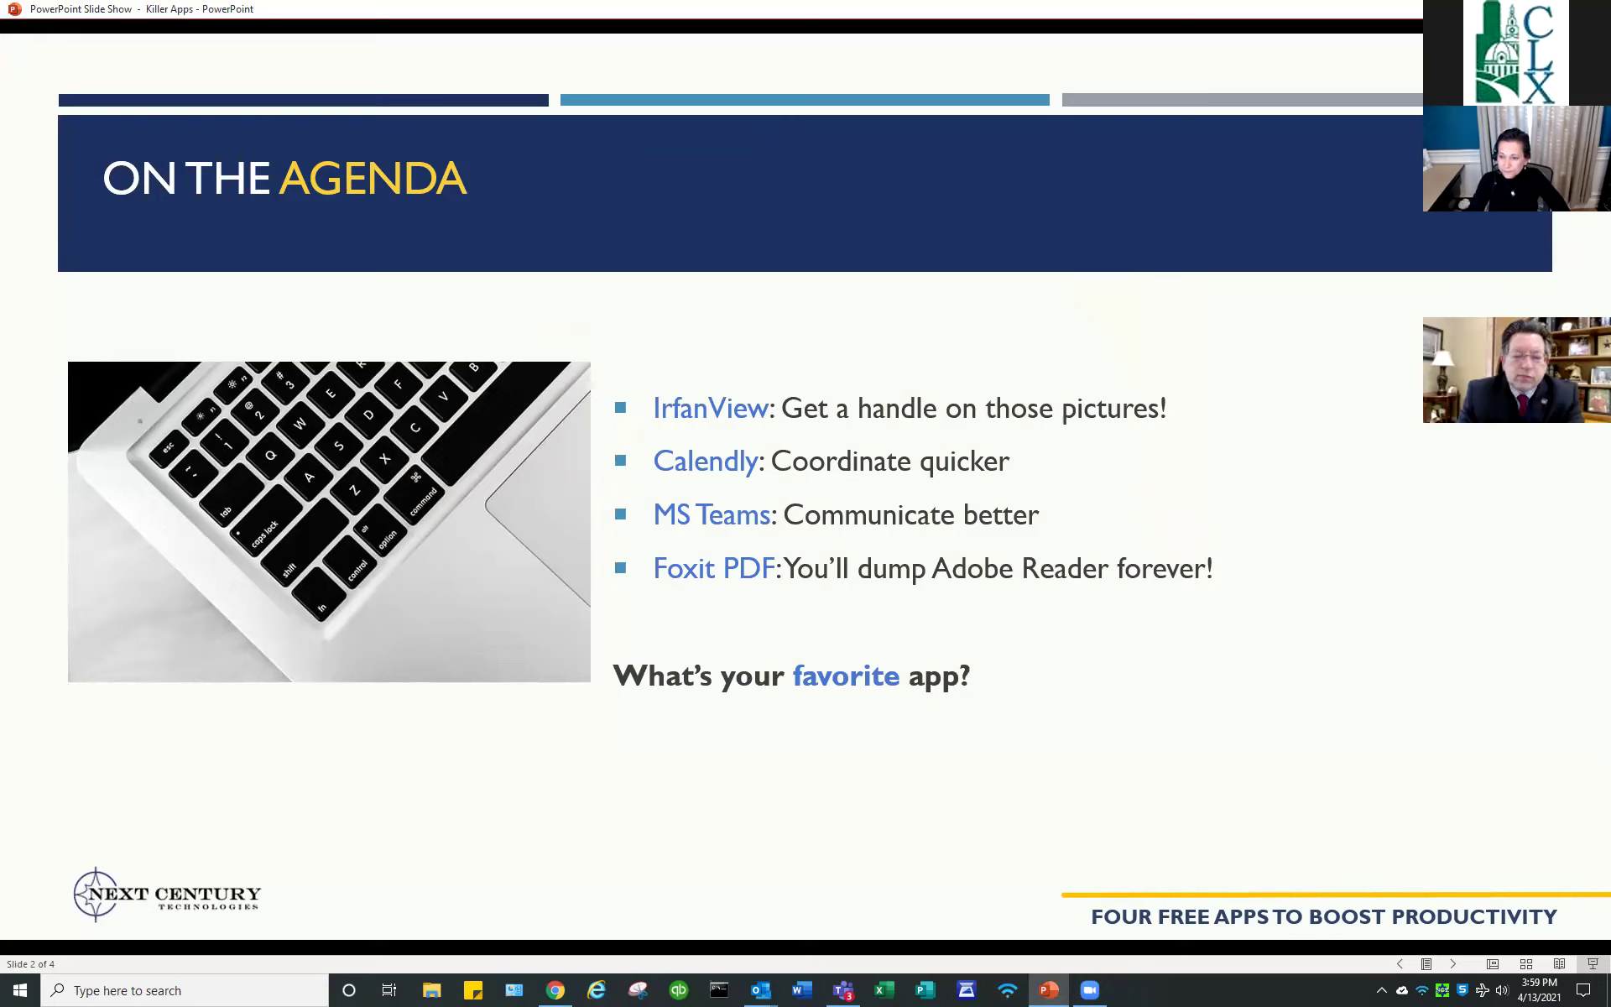
key("Right")
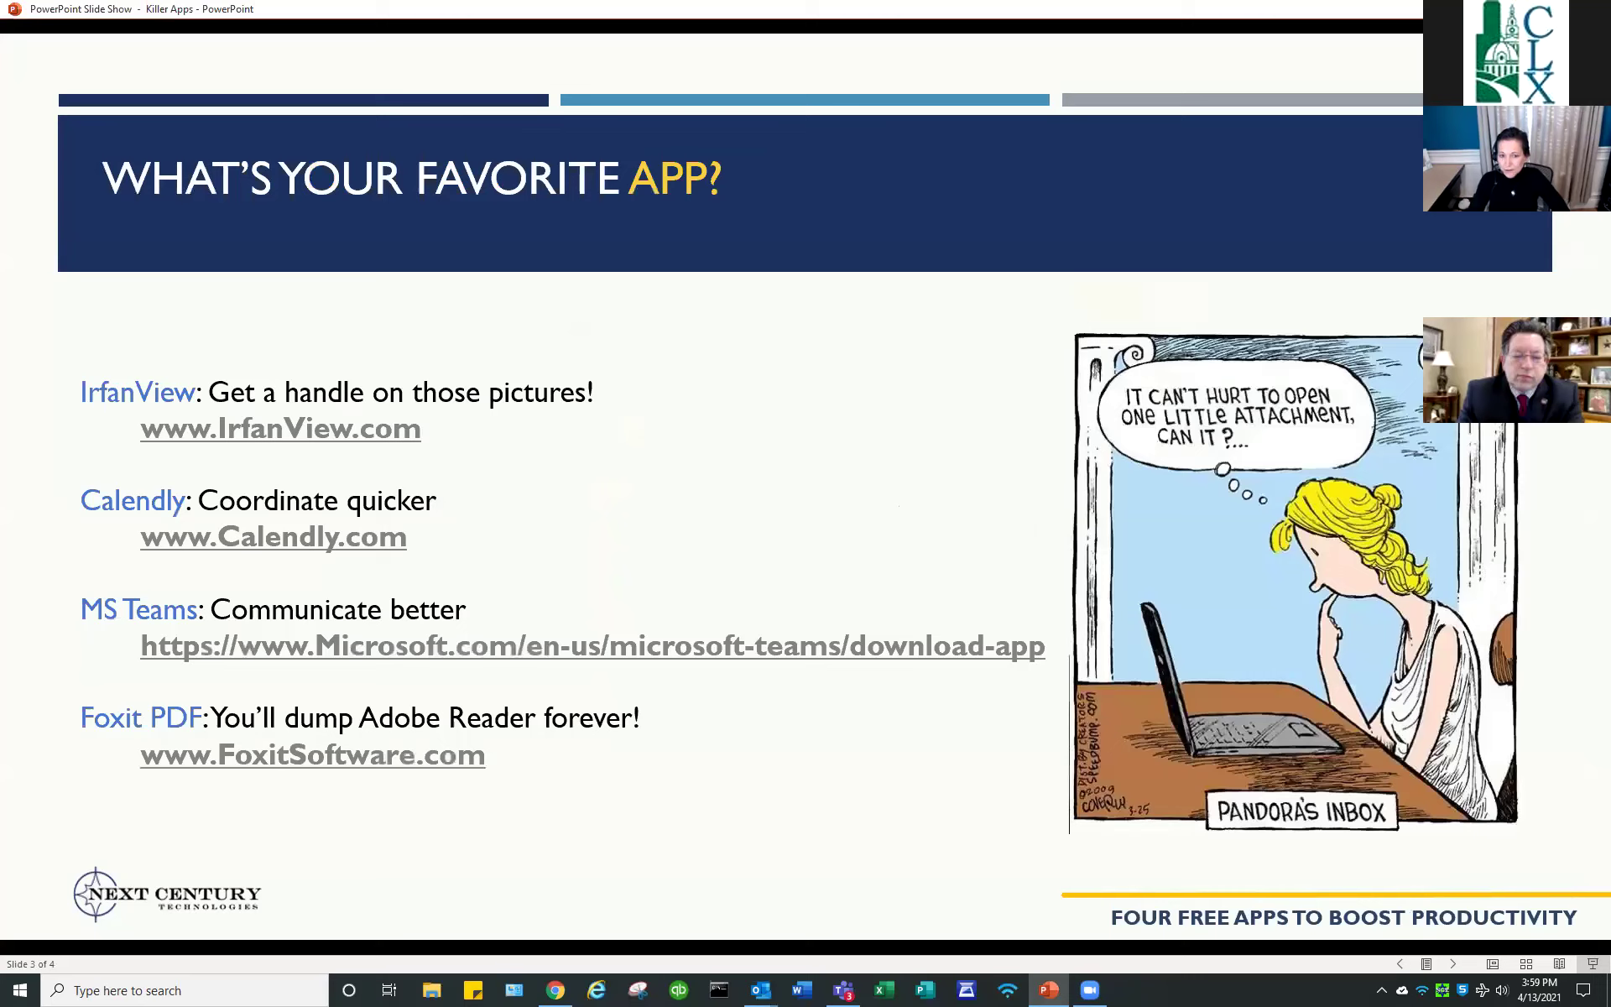